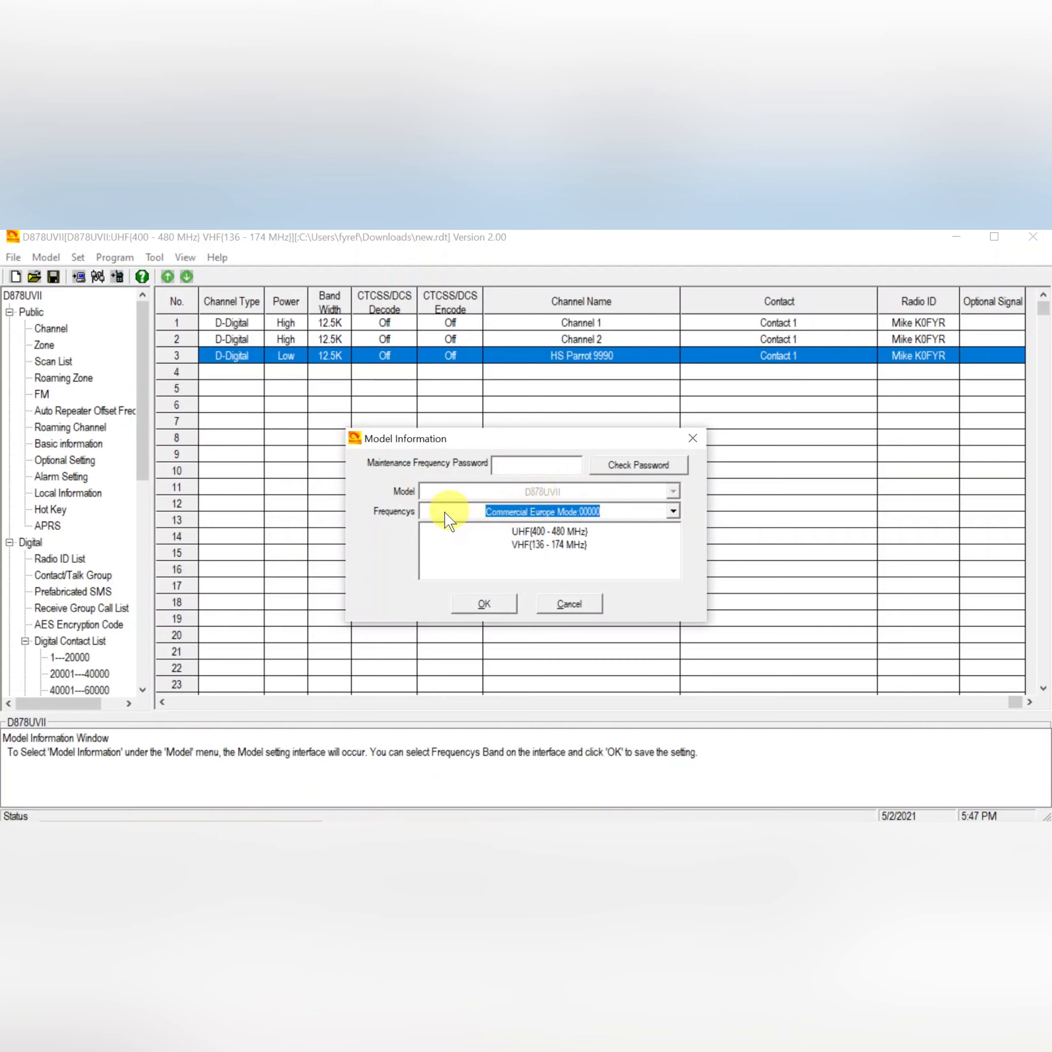
Set the radio's frequency band to Amateur US Mode:000007 in the Model Information dialog and close it.
{"action": "left_click", "coordinate": [444, 510]}
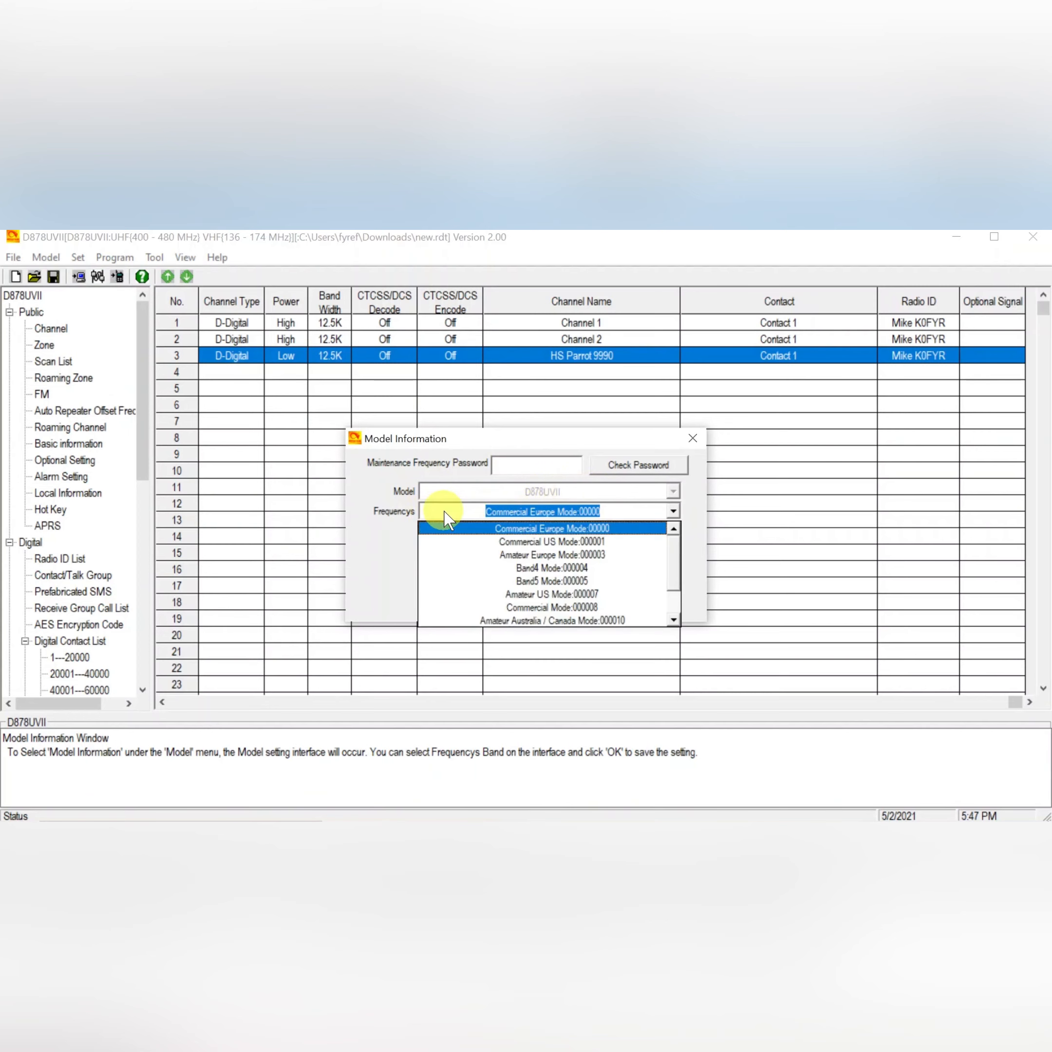
{"action": "left_click", "coordinate": [520, 593]}
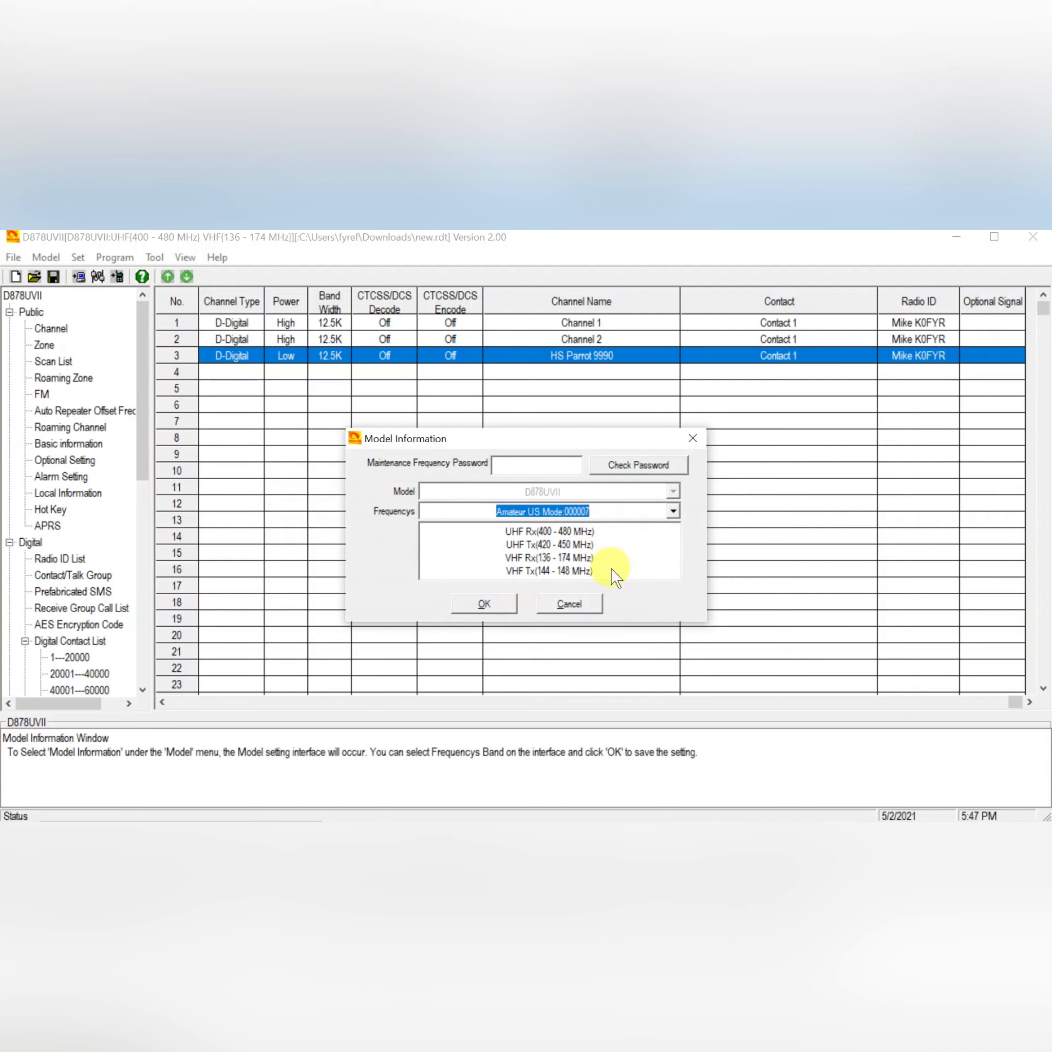
{"action": "left_click", "coordinate": [551, 608]}
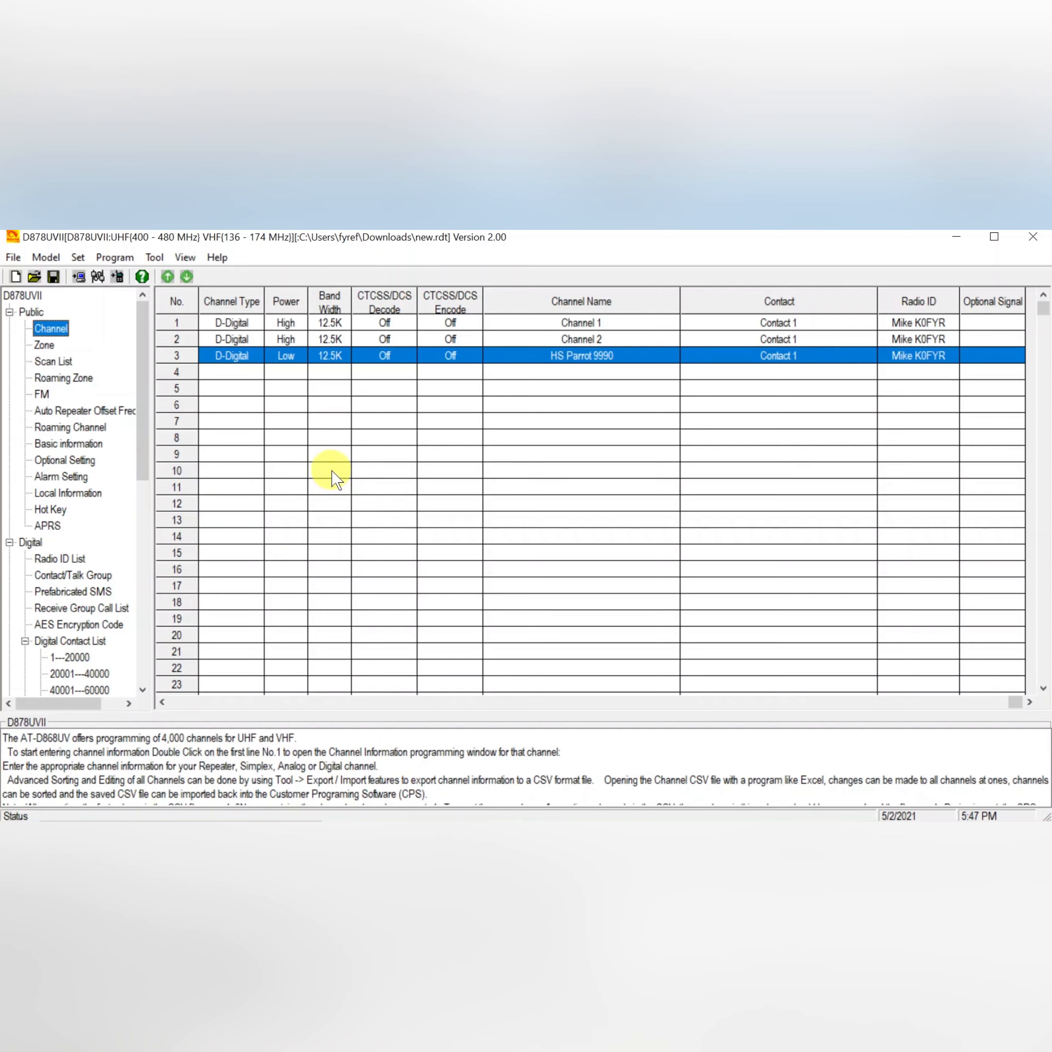
Open the downloaded 2.01b 07 210501_2320_Complete codeplug file without saving the current file.
{"action": "left_click", "coordinate": [12, 259]}
{"action": "left_click", "coordinate": [36, 292]}
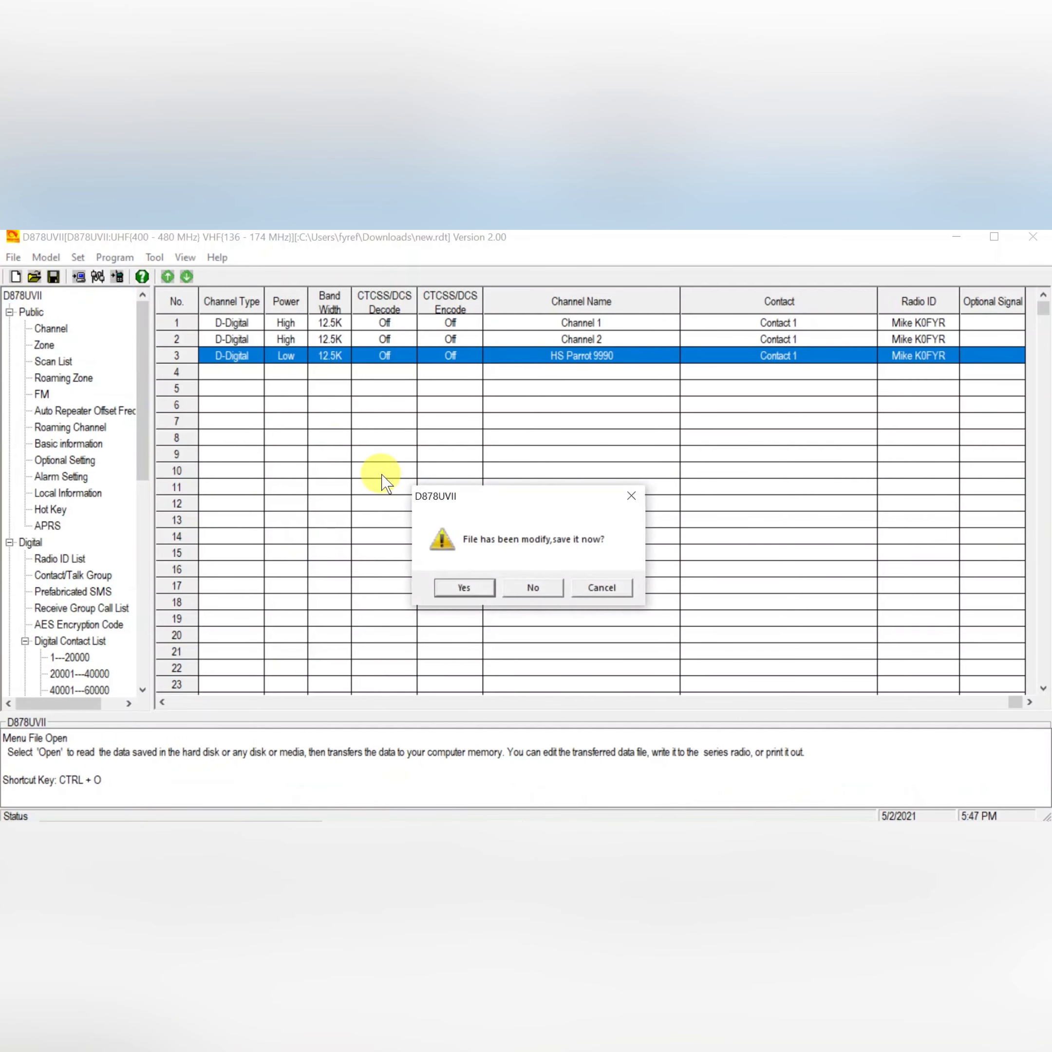
{"action": "left_click", "coordinate": [527, 588]}
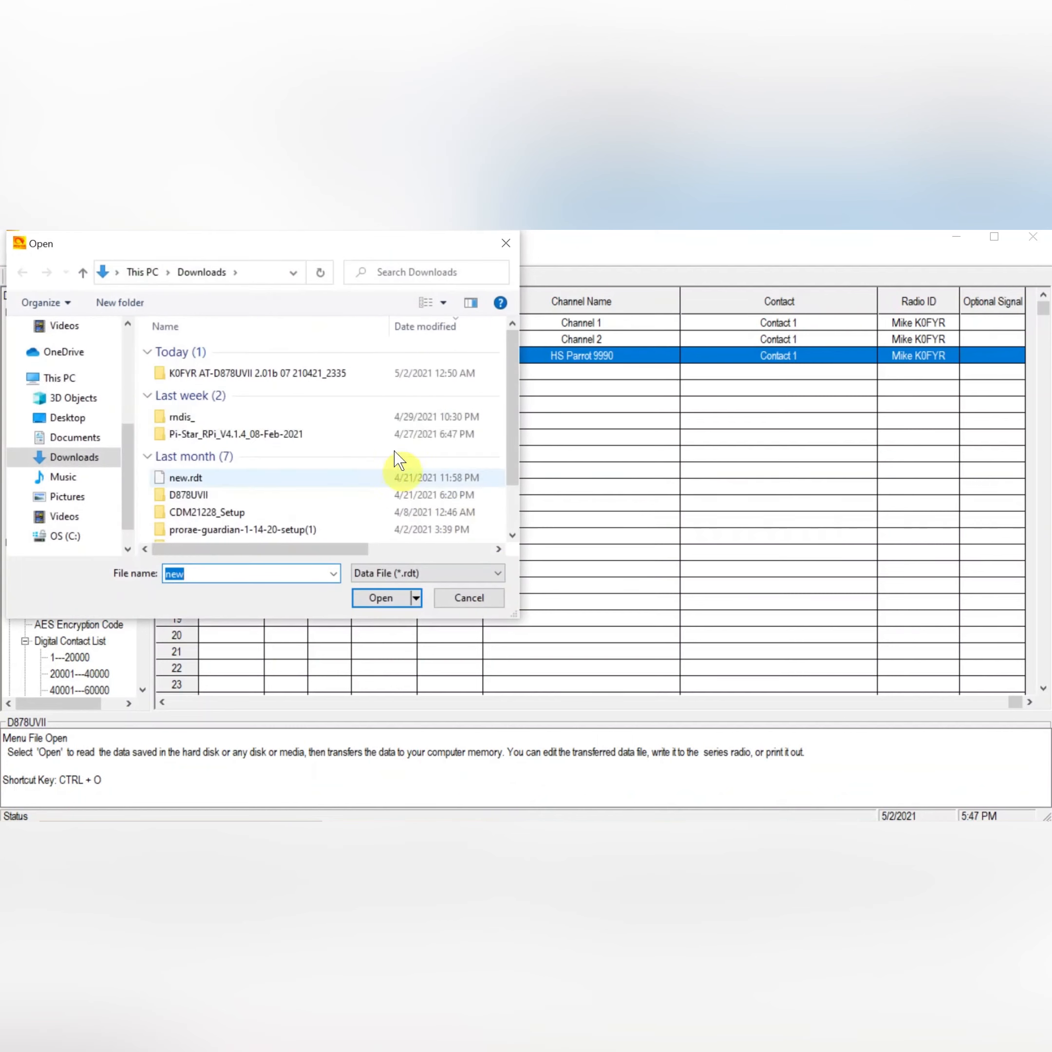
{"action": "double_click", "coordinate": [293, 374]}
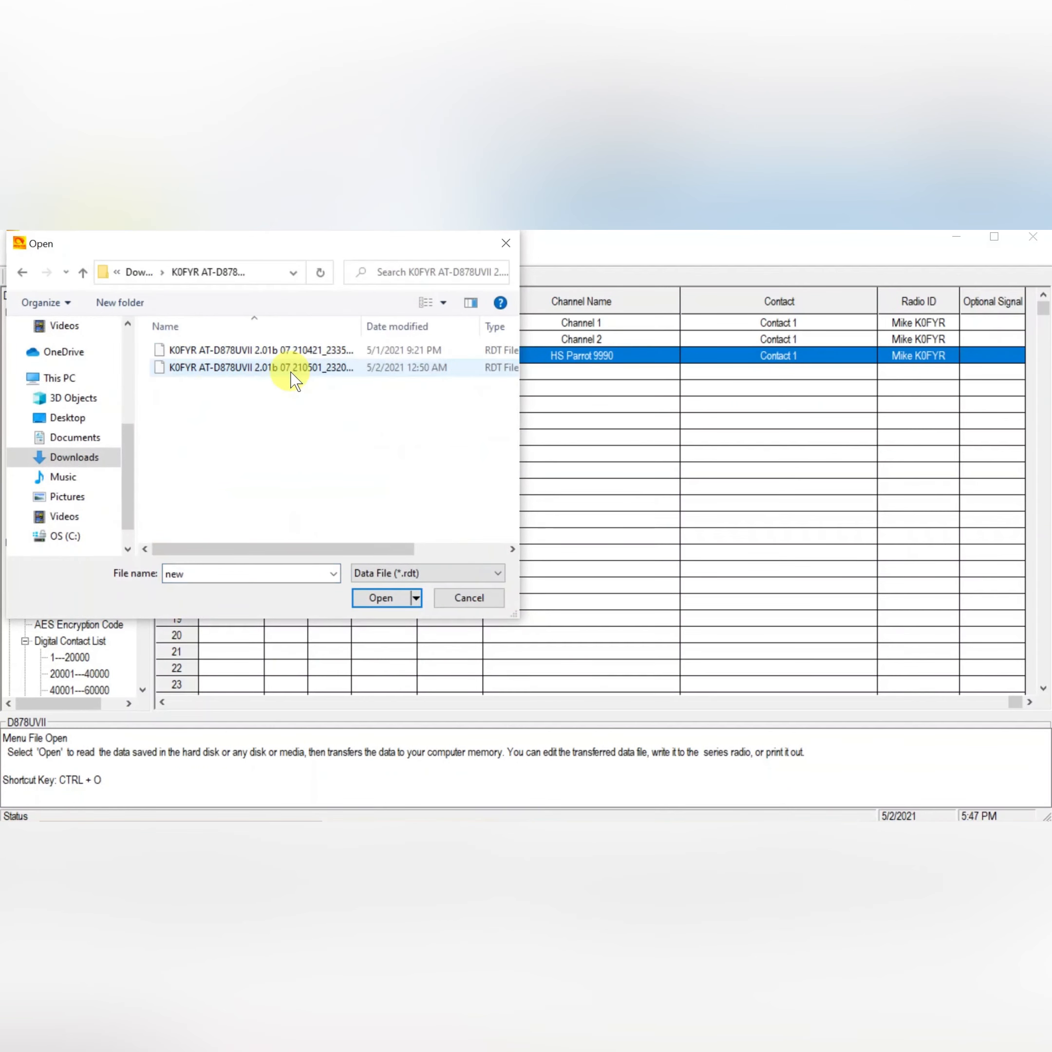
{"action": "left_click", "coordinate": [294, 370]}
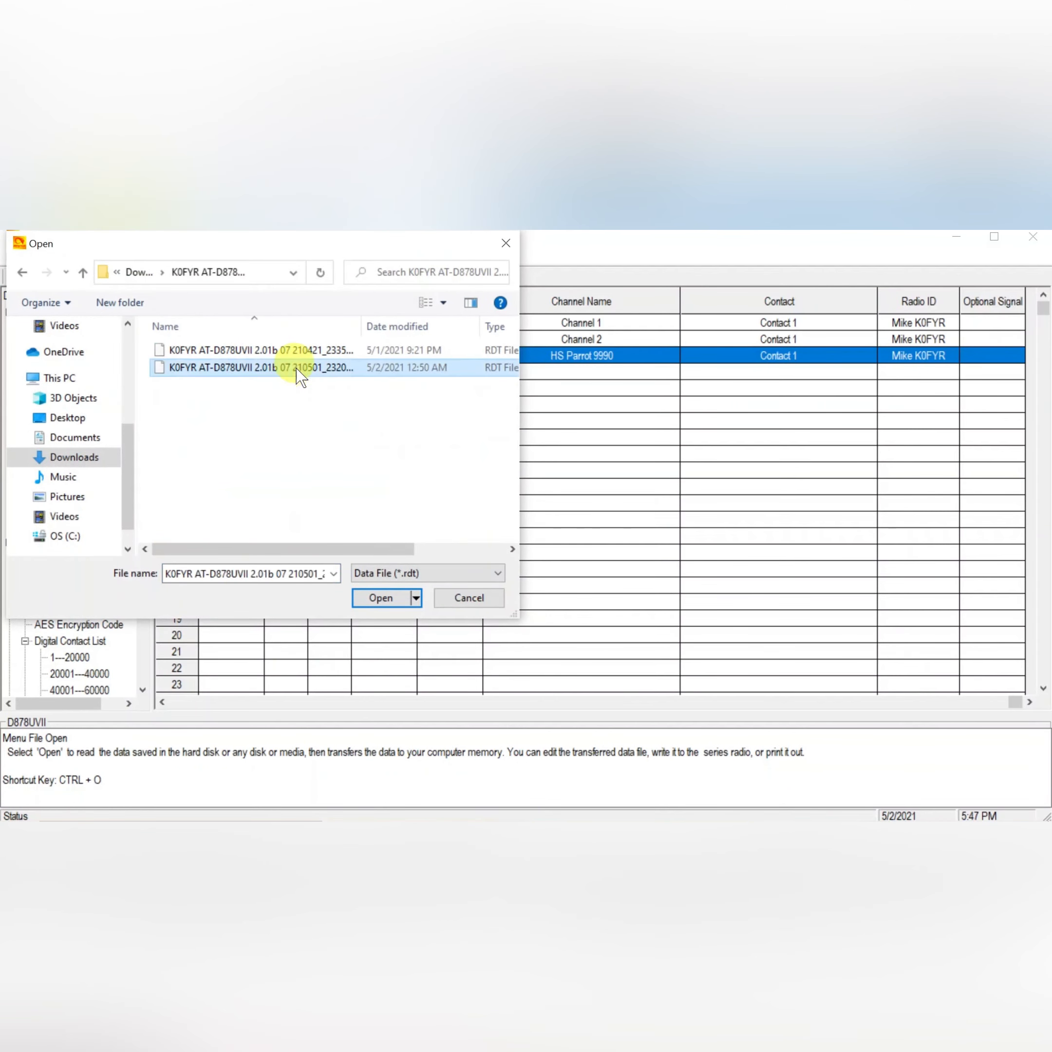
{"action": "left_click", "coordinate": [381, 598]}
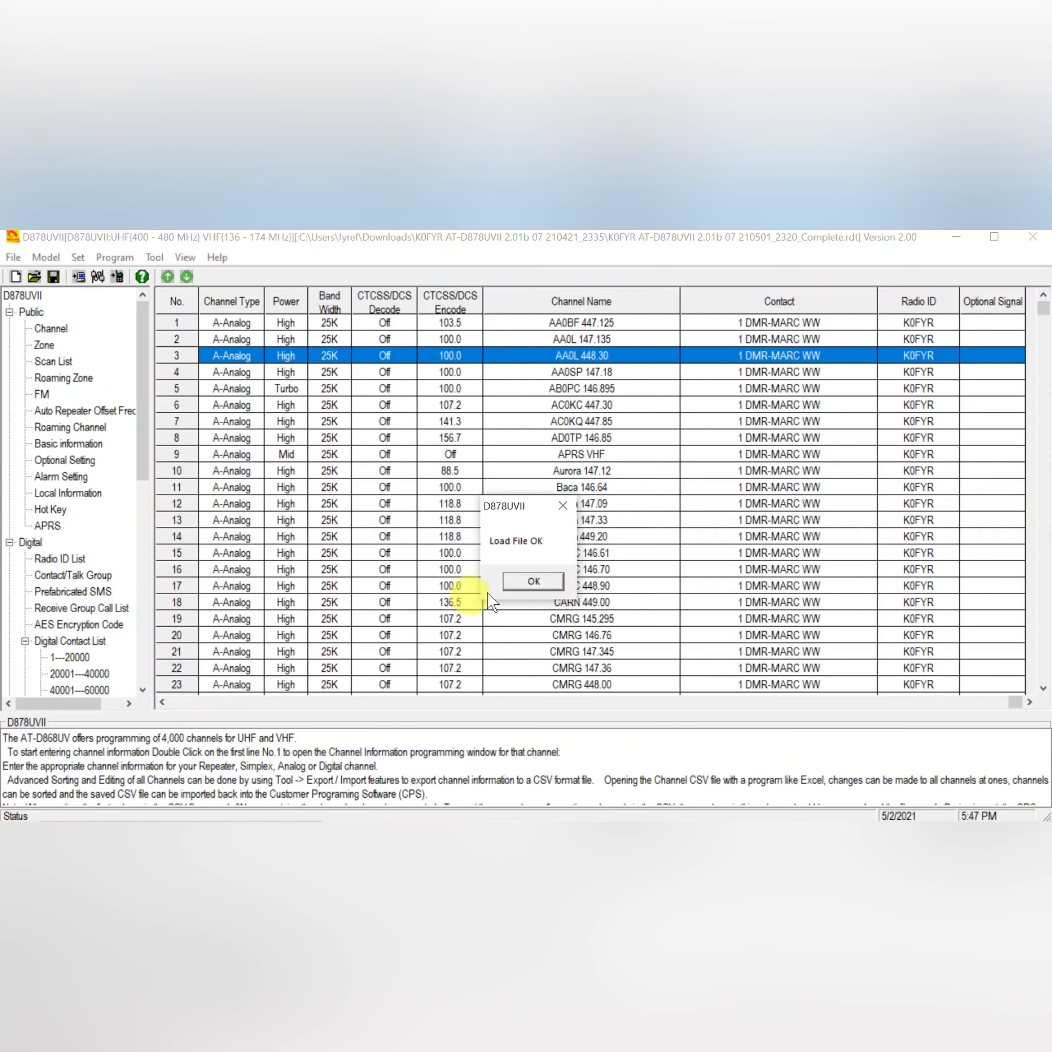
{"action": "left_click", "coordinate": [532, 581]}
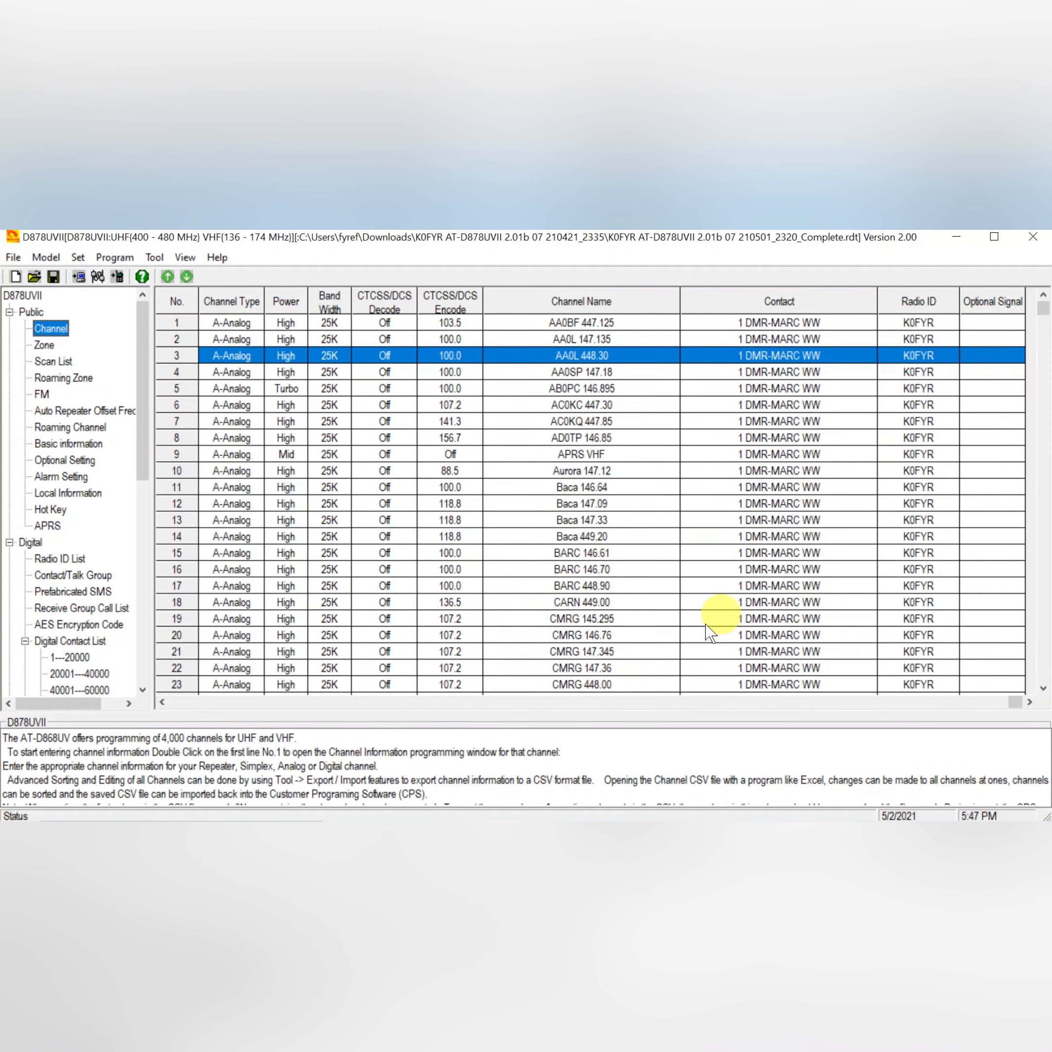
Browse the channel list, scrolling across its frequency columns and down to the last programmed channels.
{"action": "left_click", "coordinate": [163, 703]}
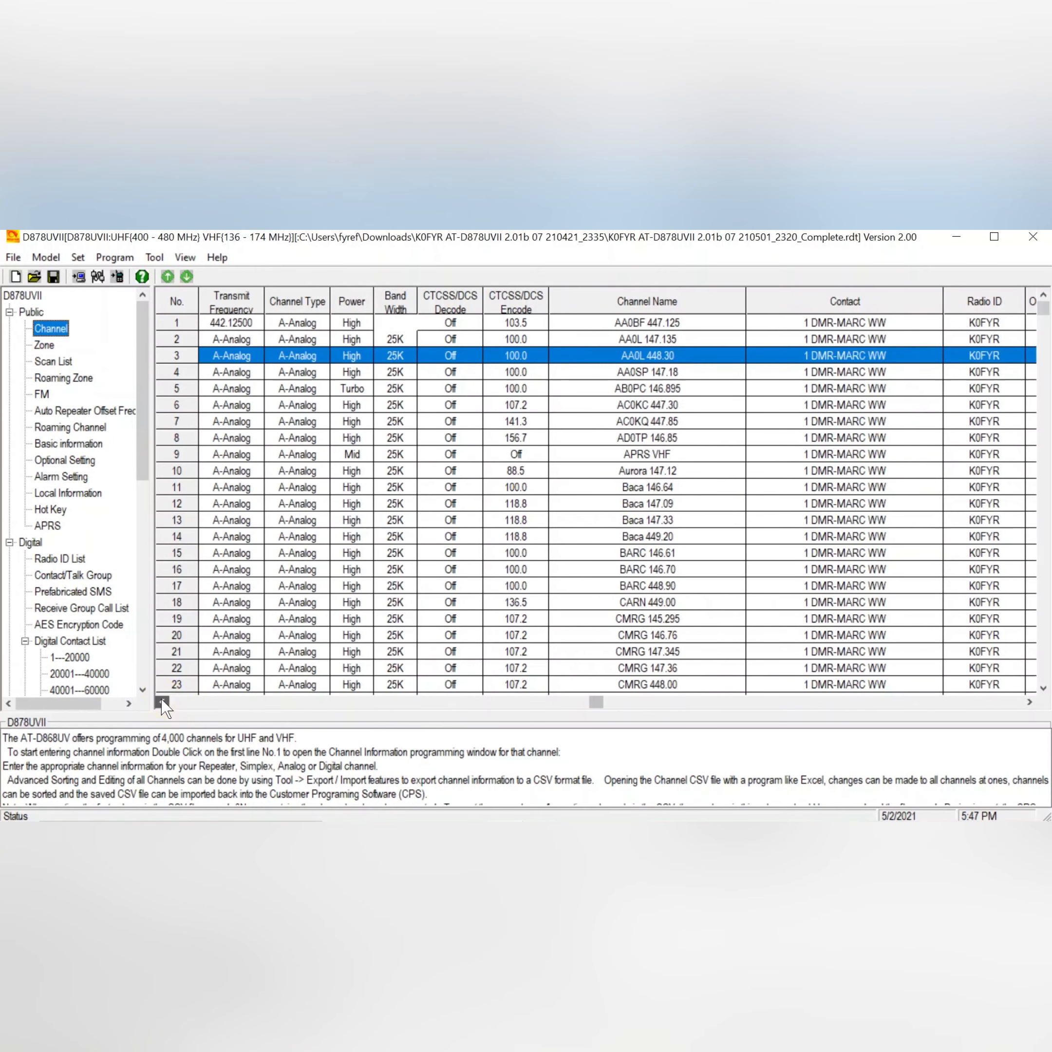
{"action": "left_click", "coordinate": [163, 703]}
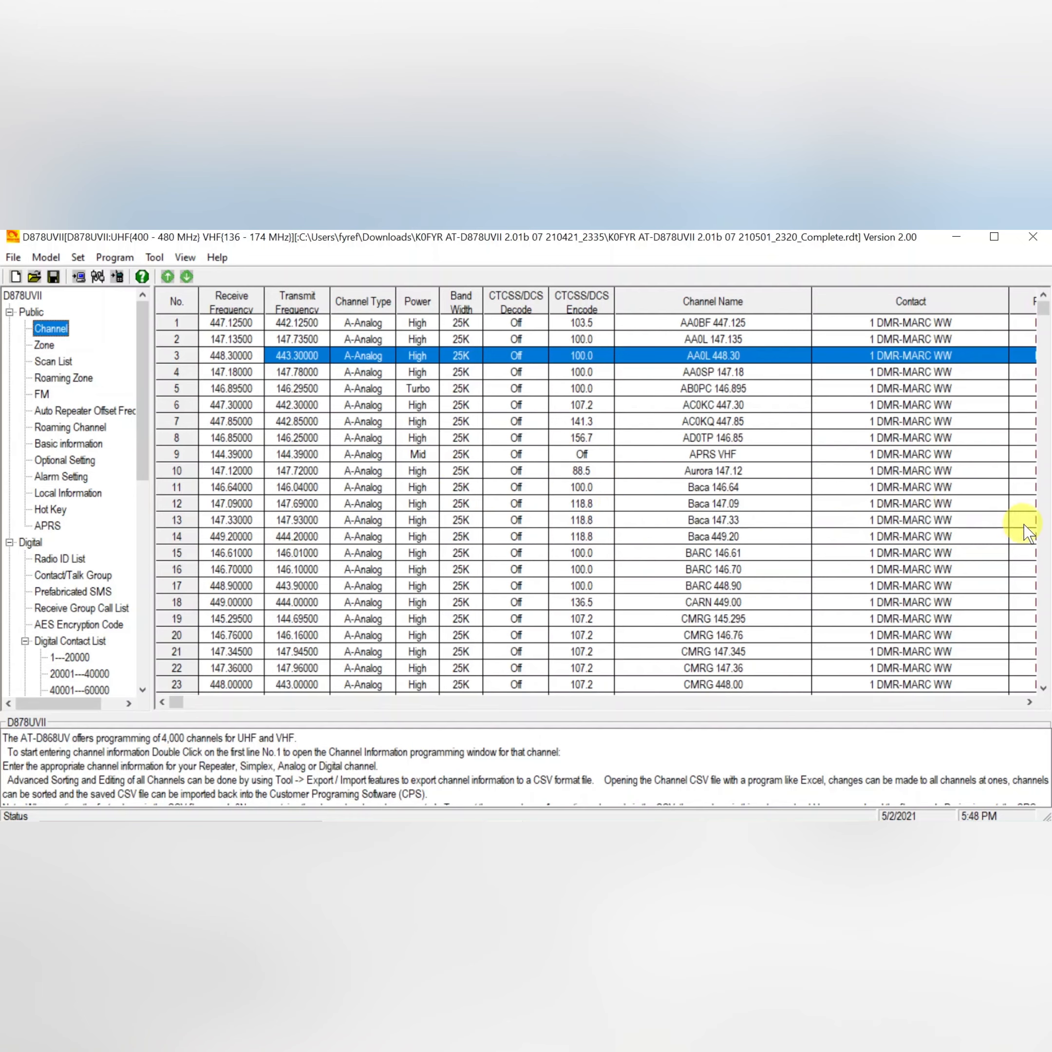
{"action": "left_click", "coordinate": [1046, 486]}
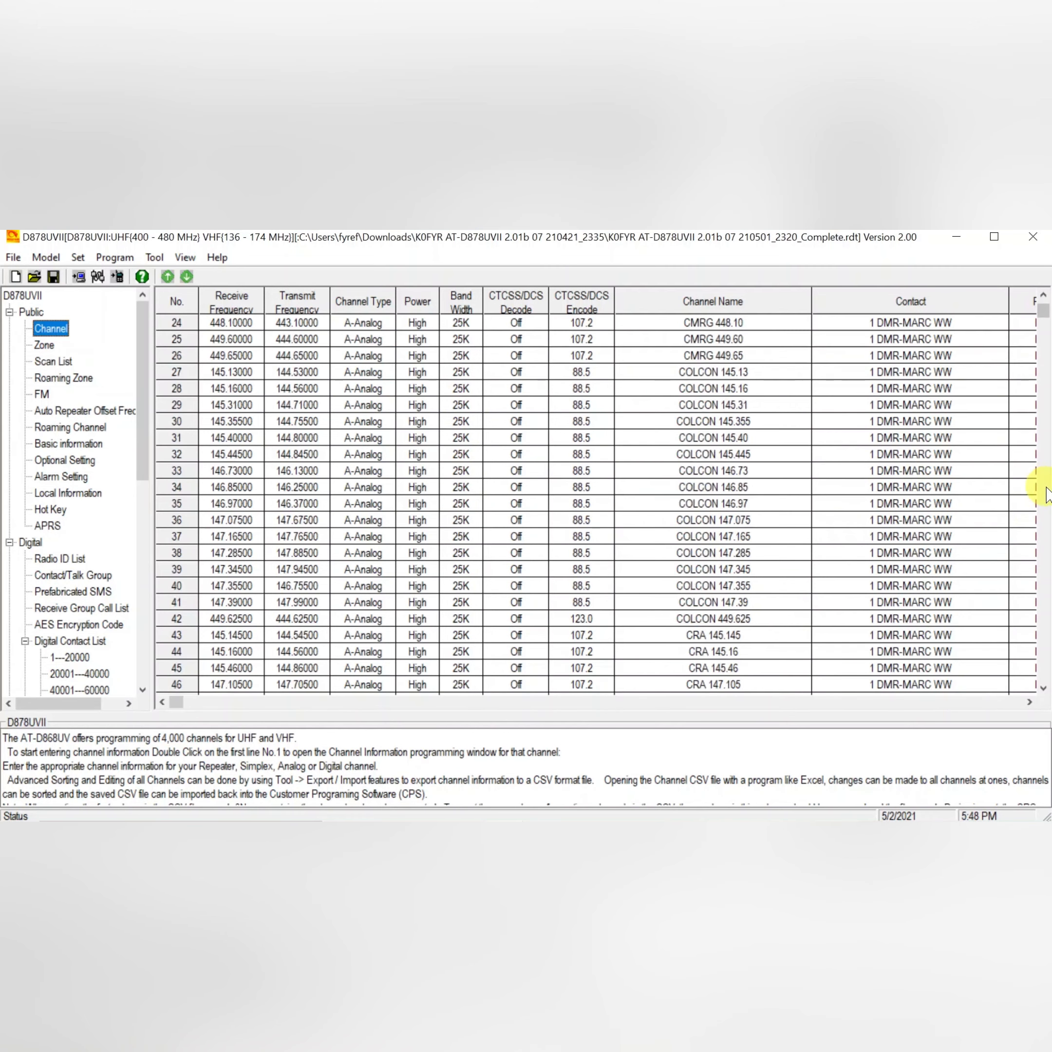
{"action": "left_click", "coordinate": [1046, 487]}
{"action": "left_click", "coordinate": [1047, 487]}
{"action": "left_click", "coordinate": [1046, 495]}
{"action": "left_click", "coordinate": [1047, 495]}
{"action": "left_click", "coordinate": [1047, 494]}
{"action": "left_click", "coordinate": [1047, 495]}
{"action": "left_click", "coordinate": [1046, 494]}
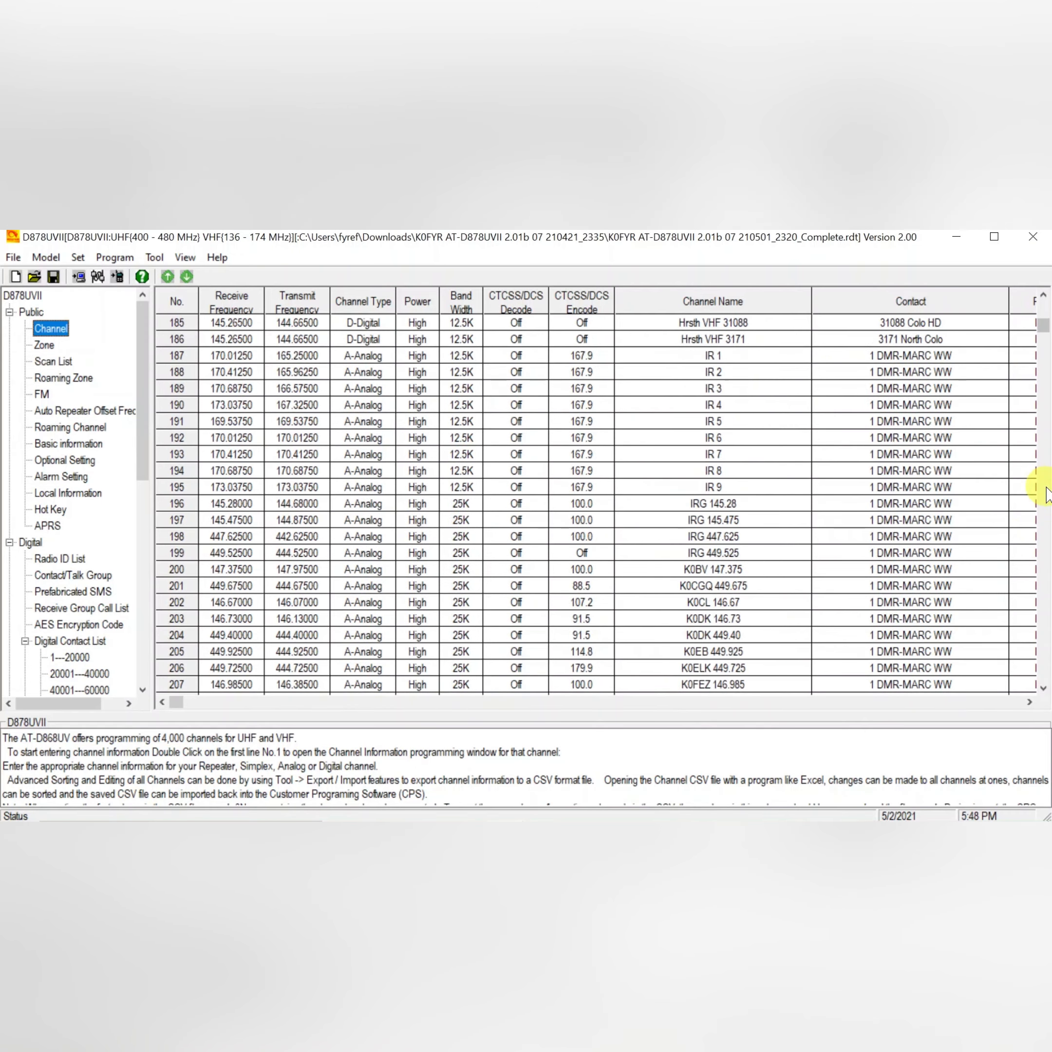
{"action": "left_click", "coordinate": [1047, 494]}
{"action": "left_click", "coordinate": [1046, 494]}
{"action": "left_click", "coordinate": [1046, 495]}
{"action": "left_click", "coordinate": [1047, 494]}
{"action": "left_click", "coordinate": [1047, 494]}
{"action": "left_click", "coordinate": [1047, 495]}
{"action": "left_click", "coordinate": [1047, 495]}
{"action": "left_click", "coordinate": [1047, 494]}
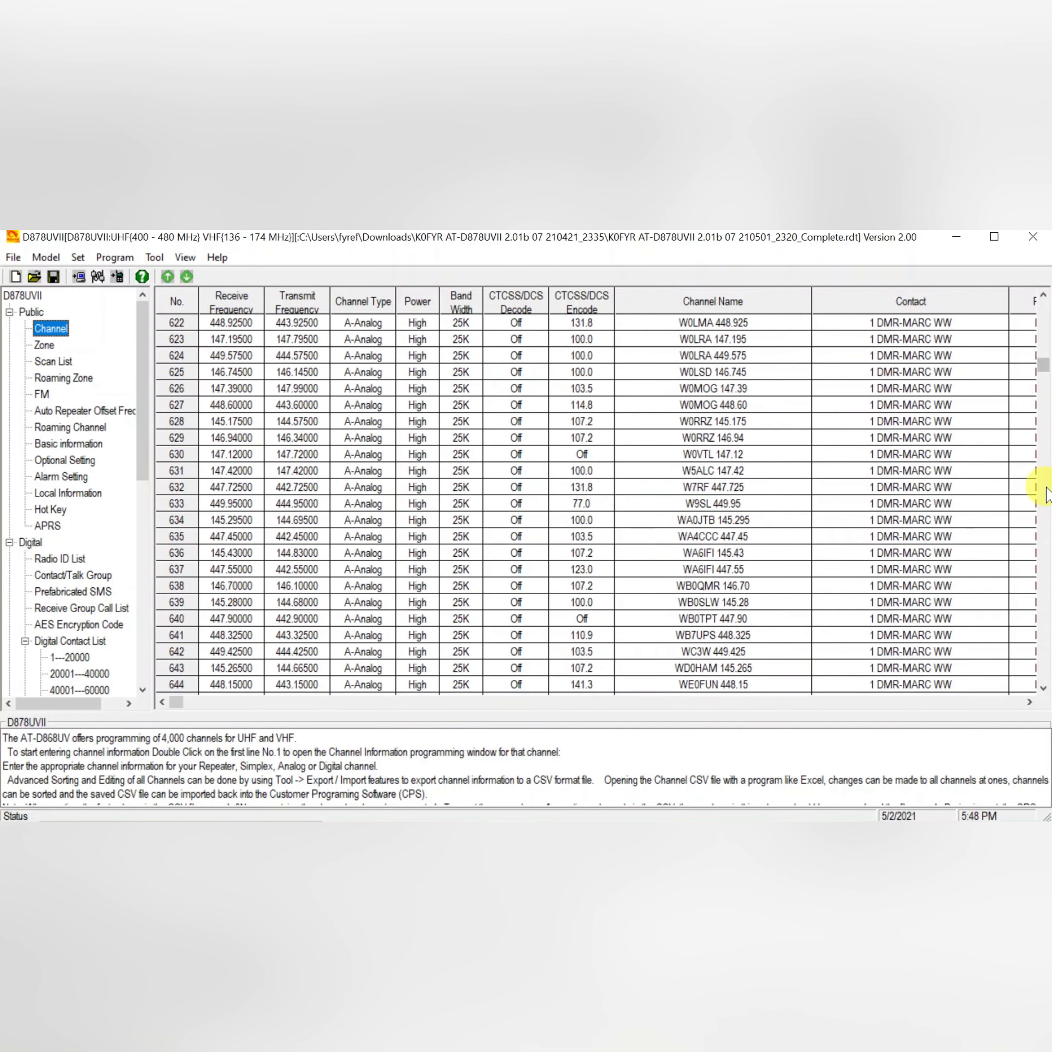
{"action": "left_click", "coordinate": [1047, 494]}
{"action": "left_click", "coordinate": [1047, 494]}
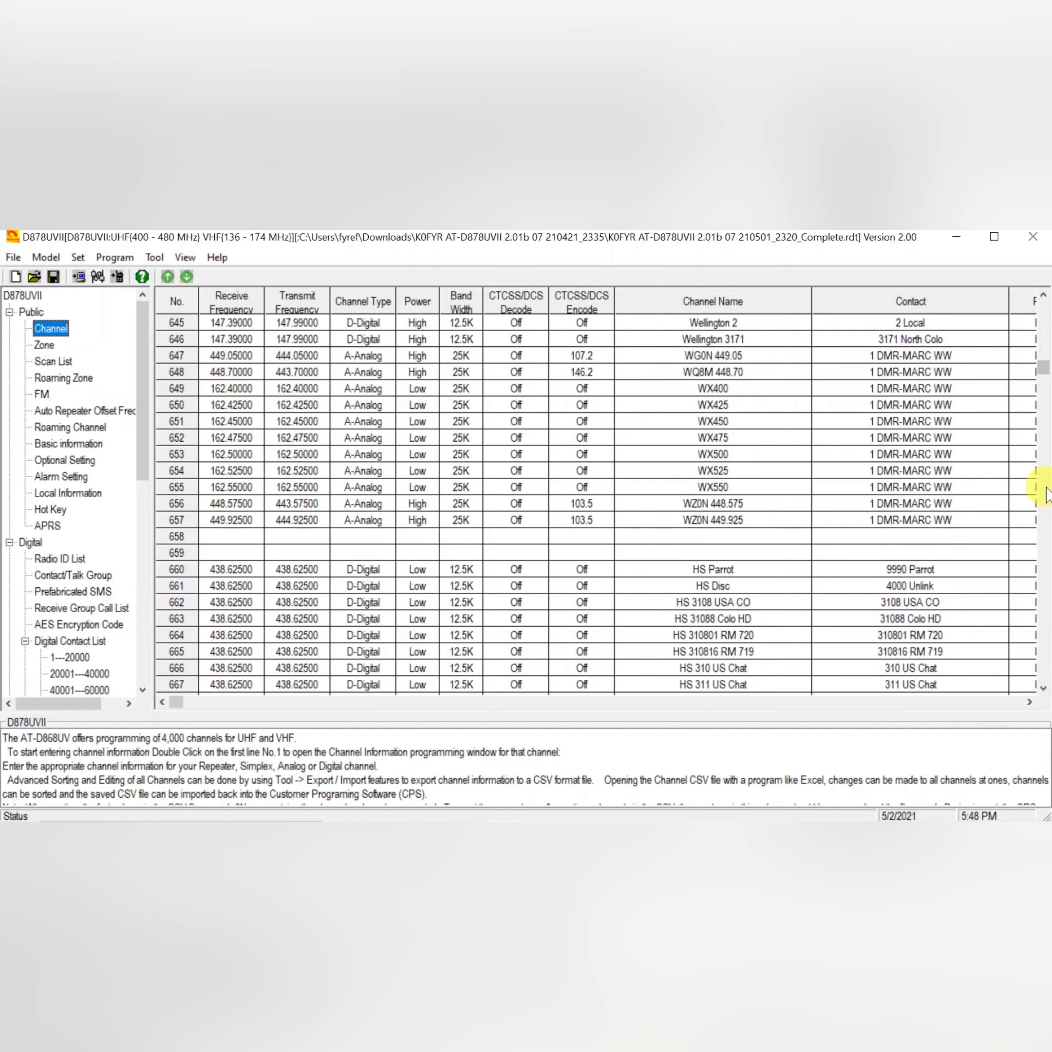
{"action": "left_click", "coordinate": [1047, 494]}
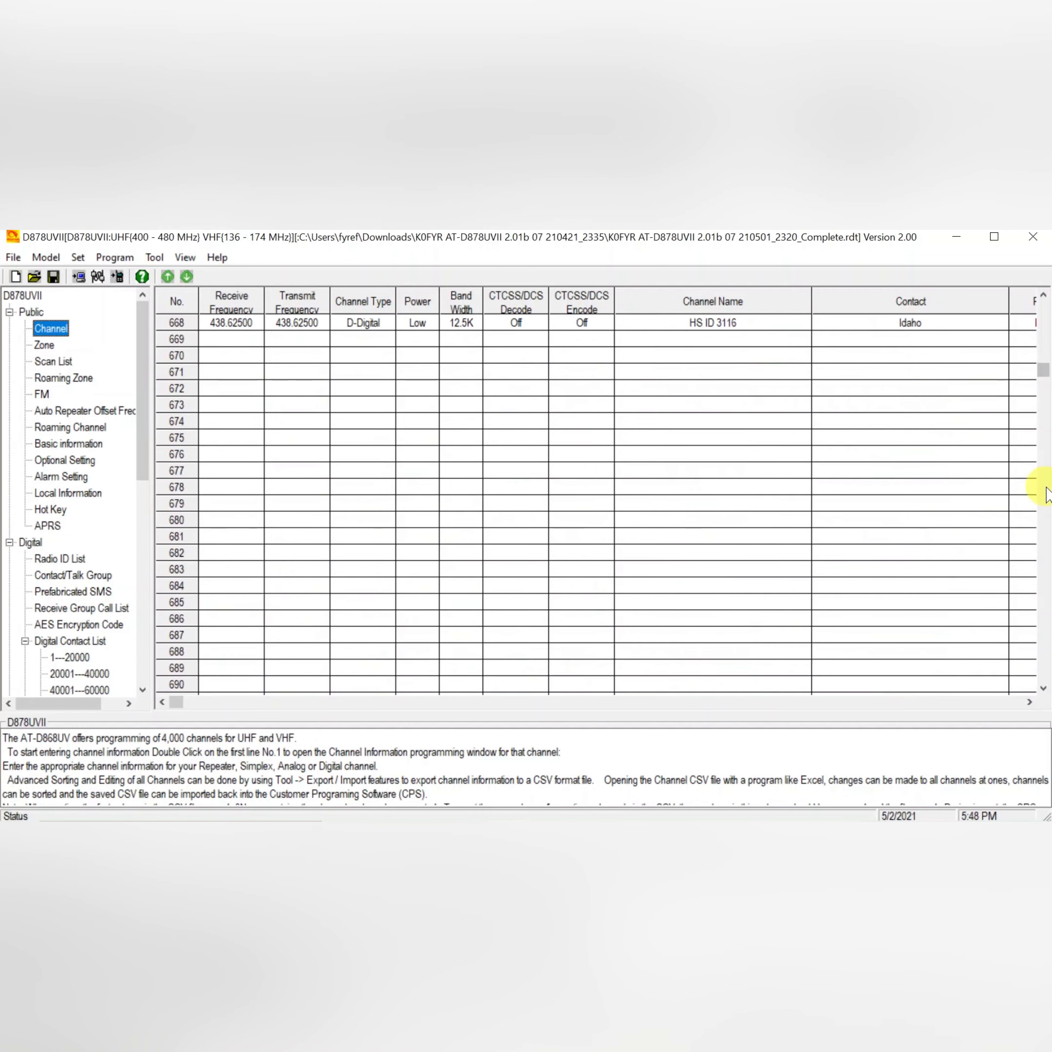
{"action": "left_click", "coordinate": [1043, 296]}
{"action": "left_click", "coordinate": [1043, 296]}
{"action": "left_click", "coordinate": [1044, 297]}
{"action": "left_click", "coordinate": [1043, 298]}
{"action": "left_click", "coordinate": [1043, 297]}
{"action": "left_click", "coordinate": [1043, 297]}
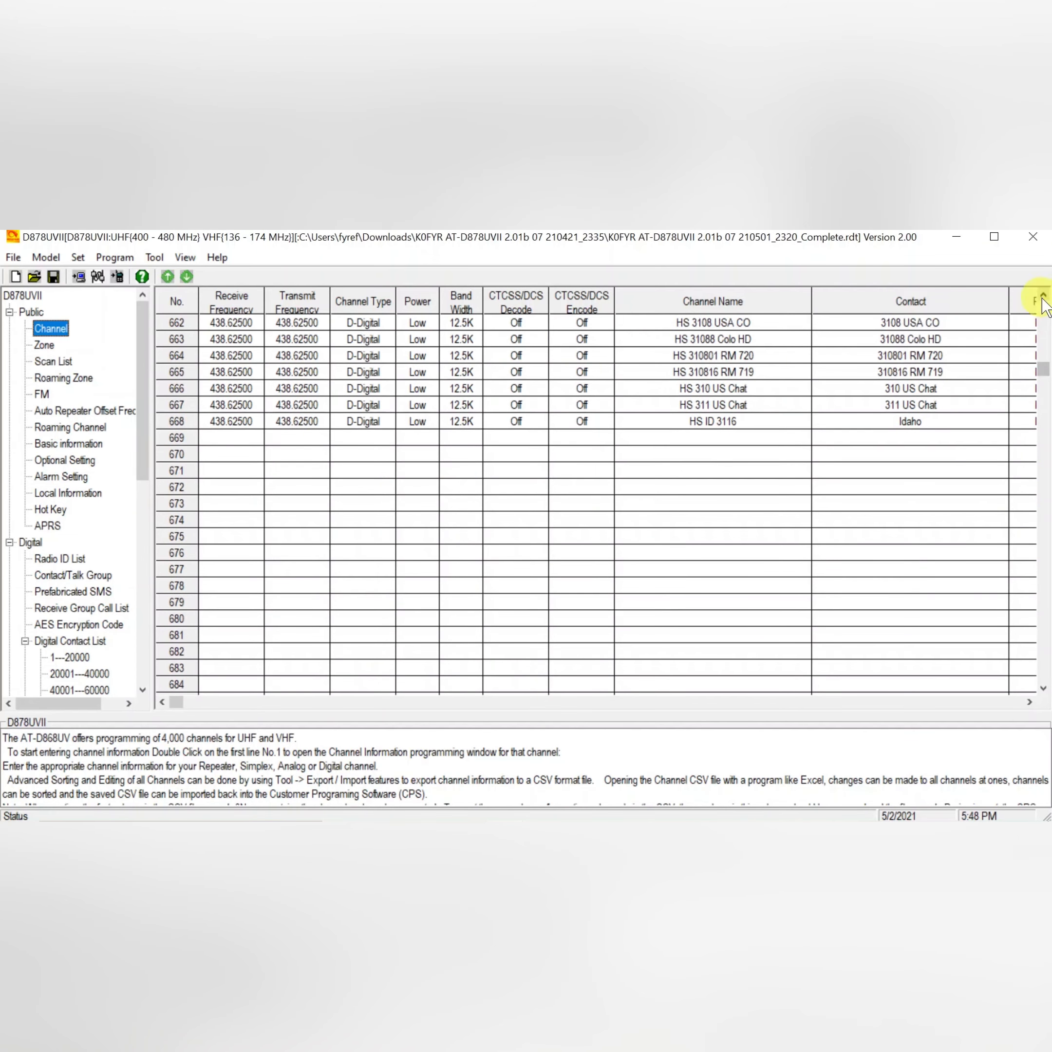
{"action": "left_click", "coordinate": [1043, 297]}
{"action": "double_click", "coordinate": [1043, 297]}
{"action": "left_click", "coordinate": [1043, 298]}
{"action": "left_click", "coordinate": [1043, 297]}
{"action": "left_click", "coordinate": [1043, 297]}
{"action": "left_click", "coordinate": [1043, 297]}
{"action": "left_click", "coordinate": [1043, 297]}
{"action": "left_click", "coordinate": [1043, 297]}
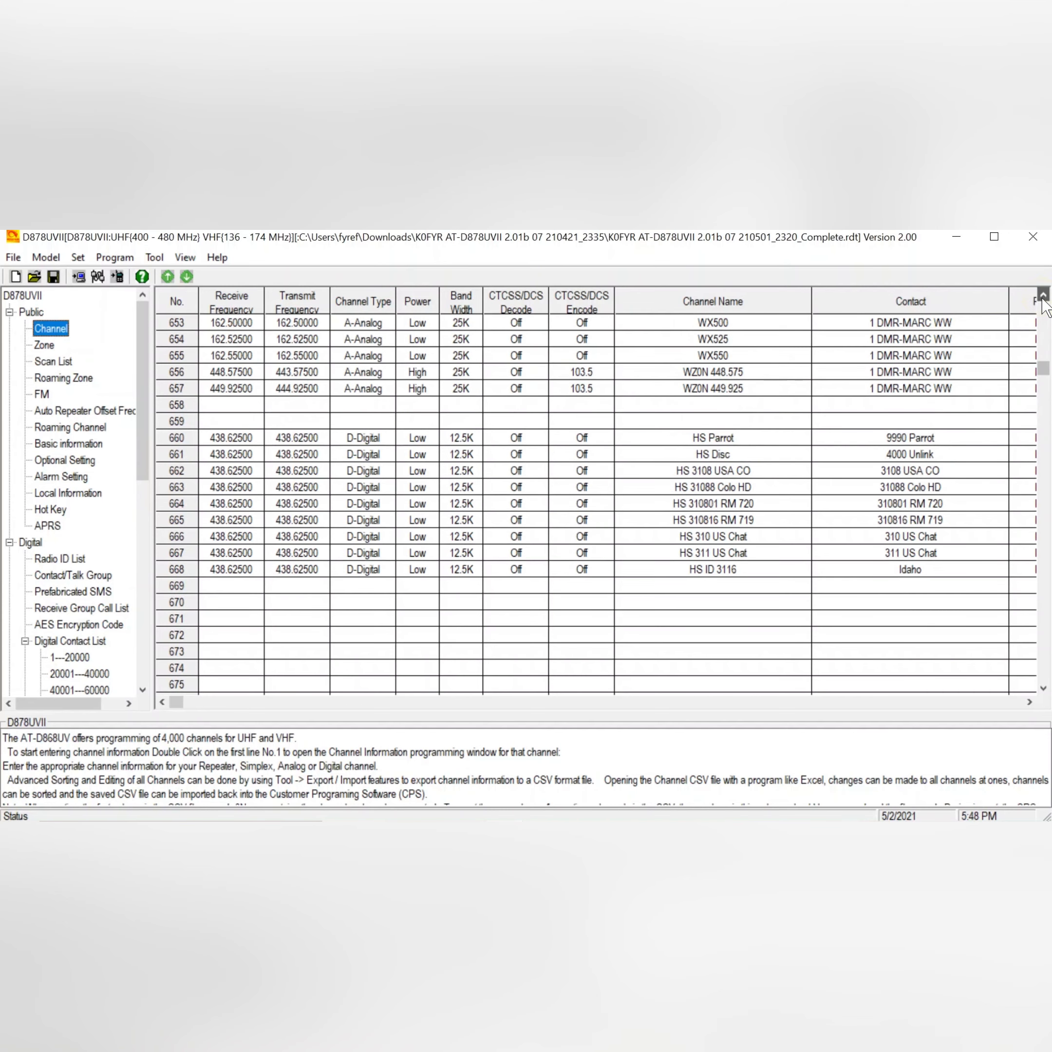
{"action": "left_click", "coordinate": [1043, 297]}
{"action": "left_click", "coordinate": [1043, 297]}
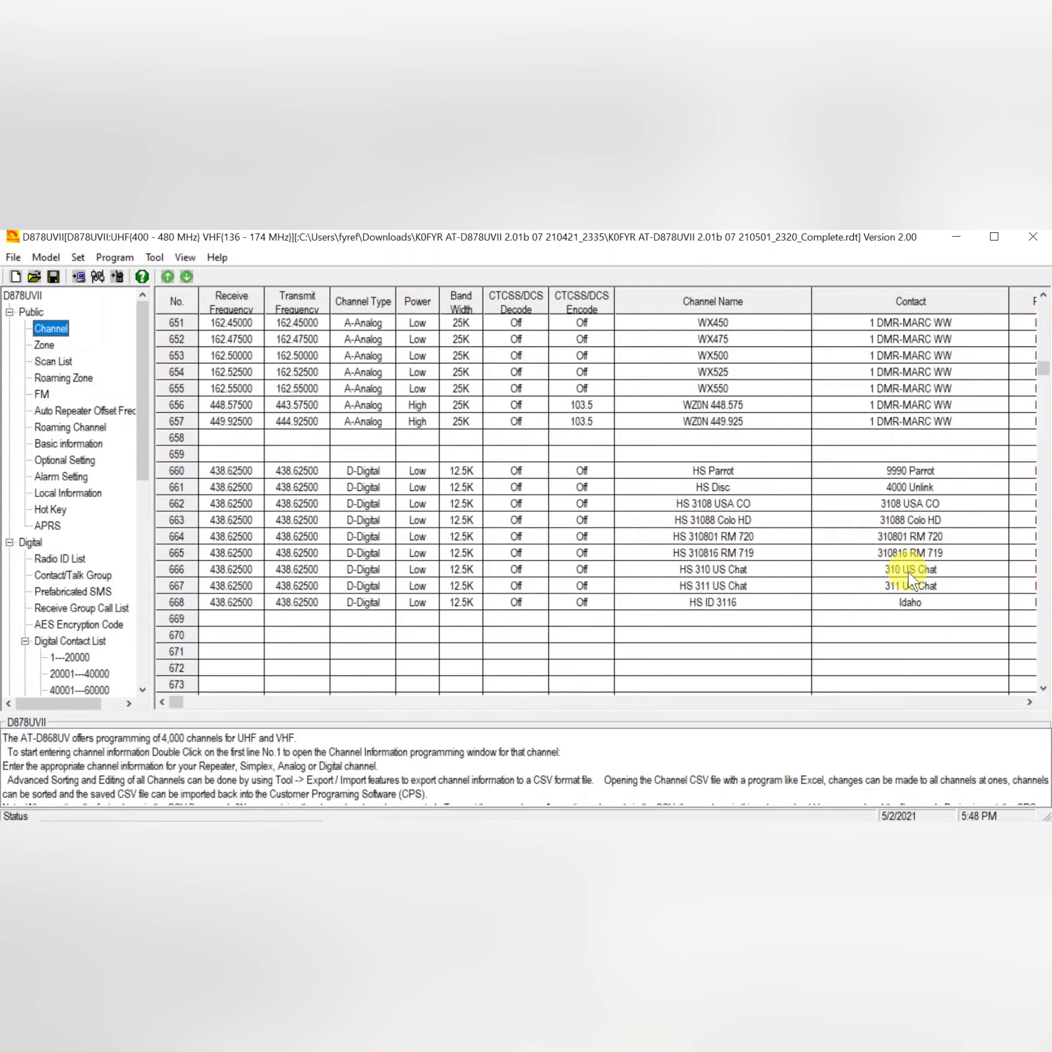
Open the Zone list and inspect the channel members of the CO HotSpot zone.
{"action": "left_click", "coordinate": [40, 347]}
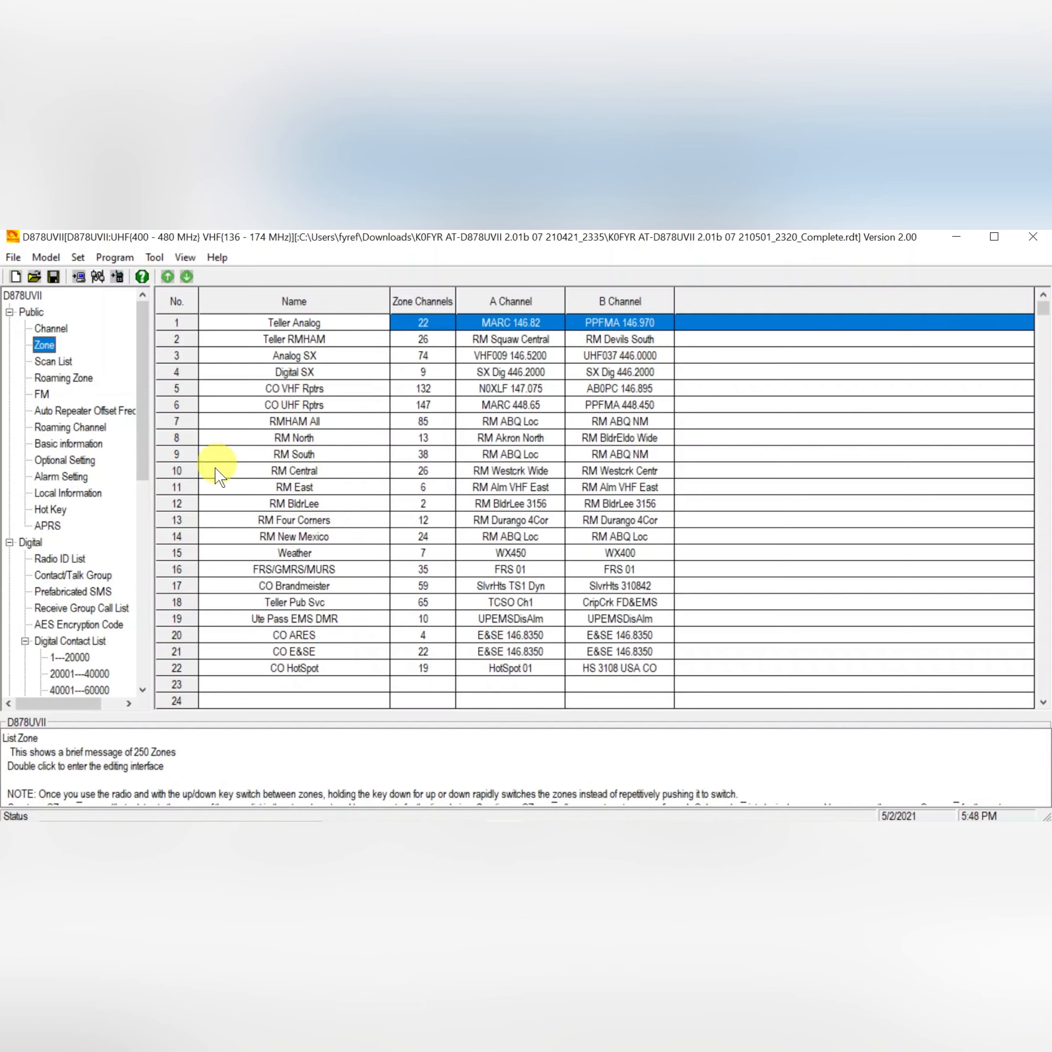
{"action": "left_click", "coordinate": [250, 587]}
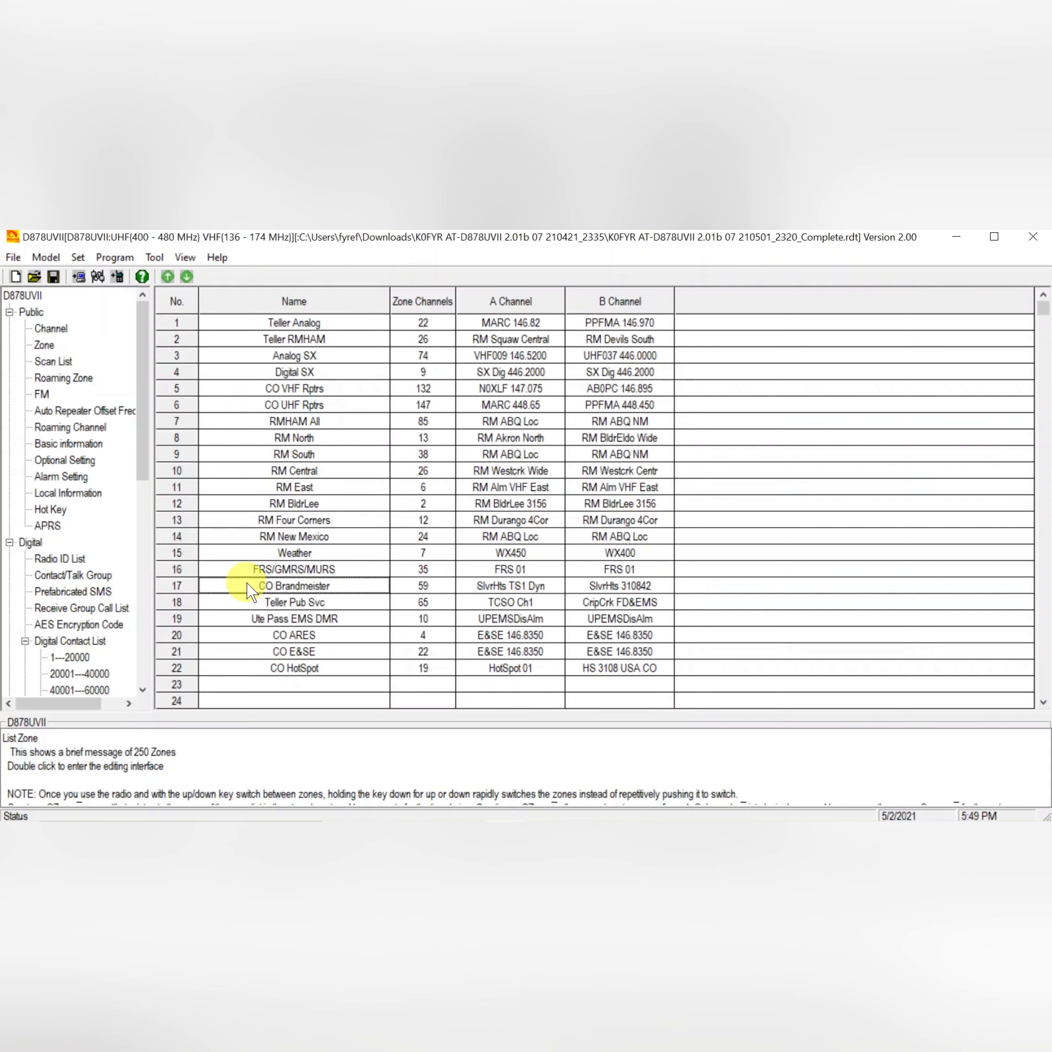
{"action": "left_click", "coordinate": [237, 604]}
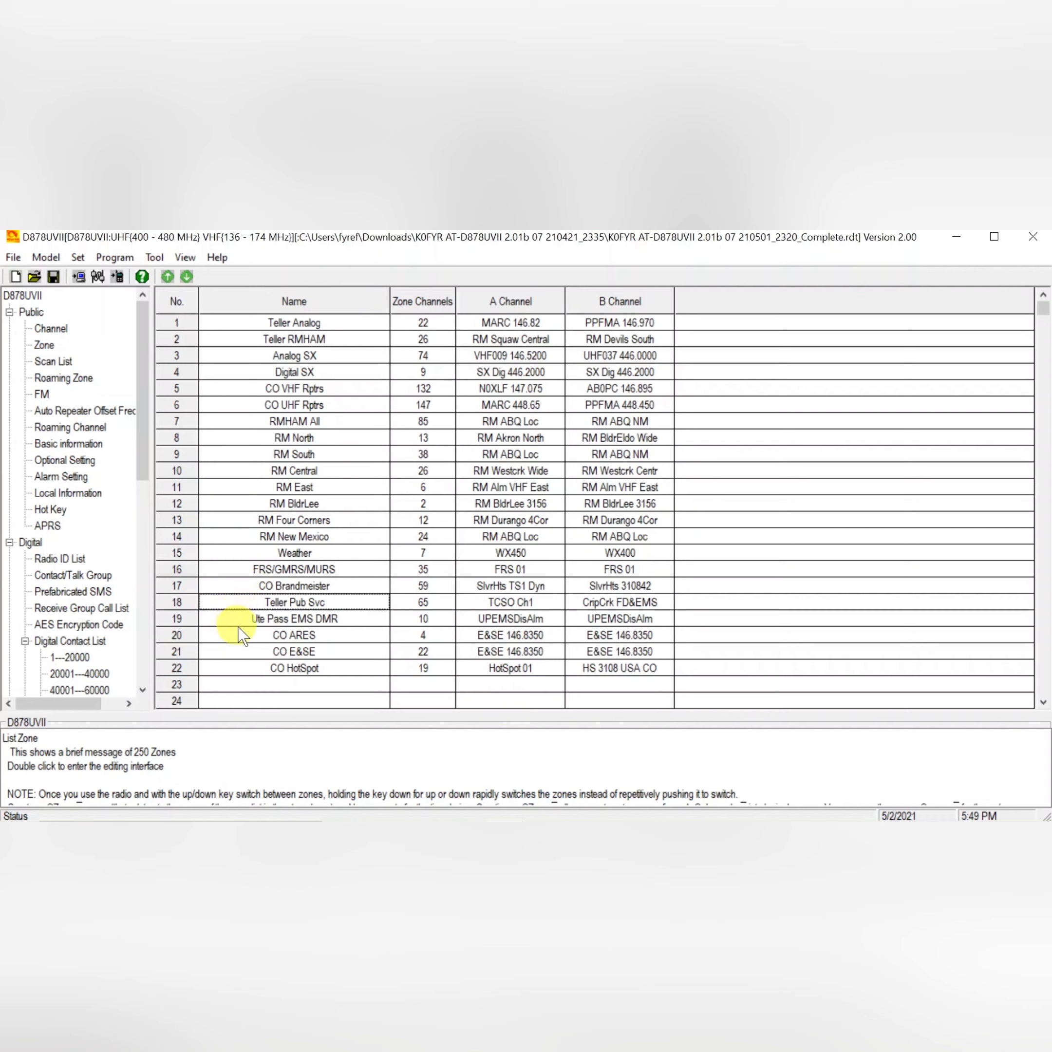
{"action": "left_click", "coordinate": [329, 639]}
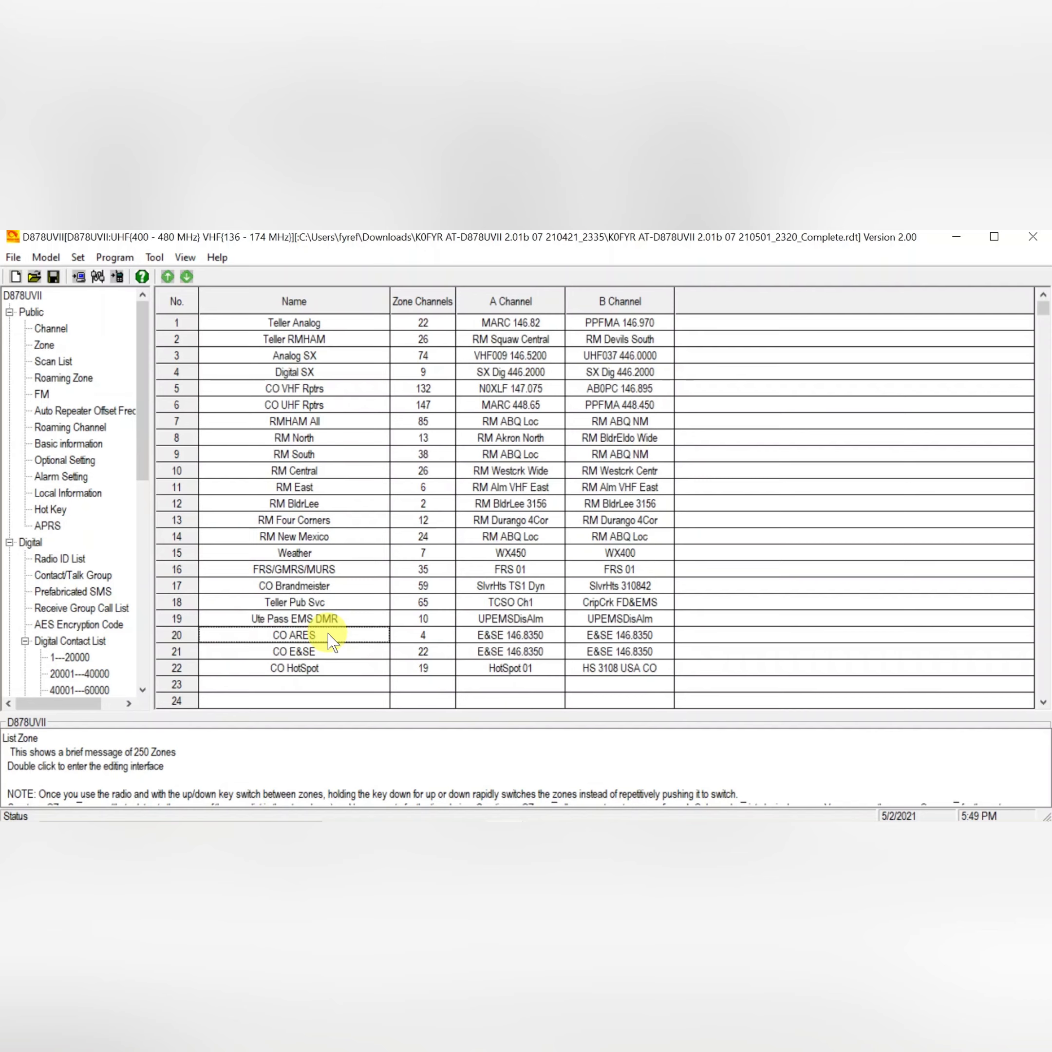
{"action": "left_click", "coordinate": [330, 670]}
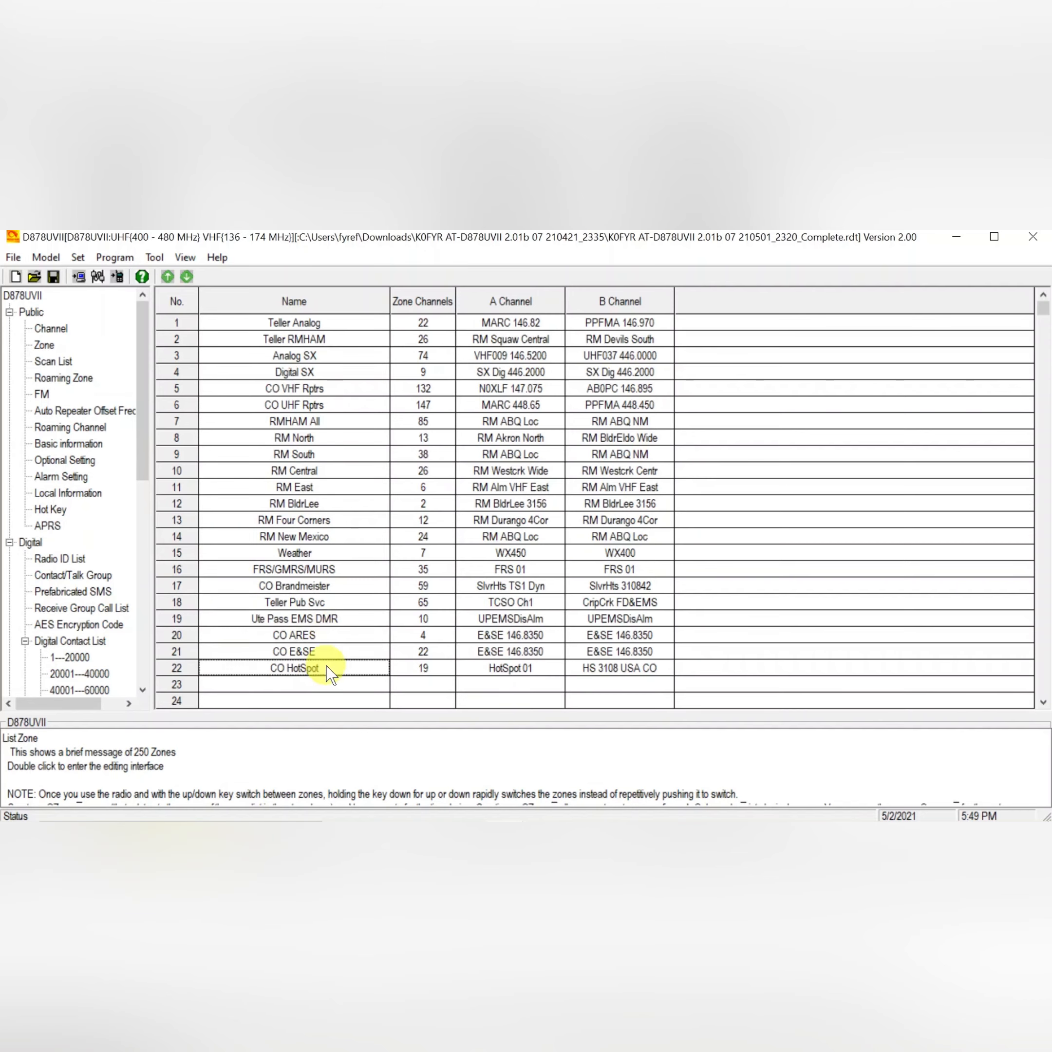
{"action": "double_click", "coordinate": [244, 670]}
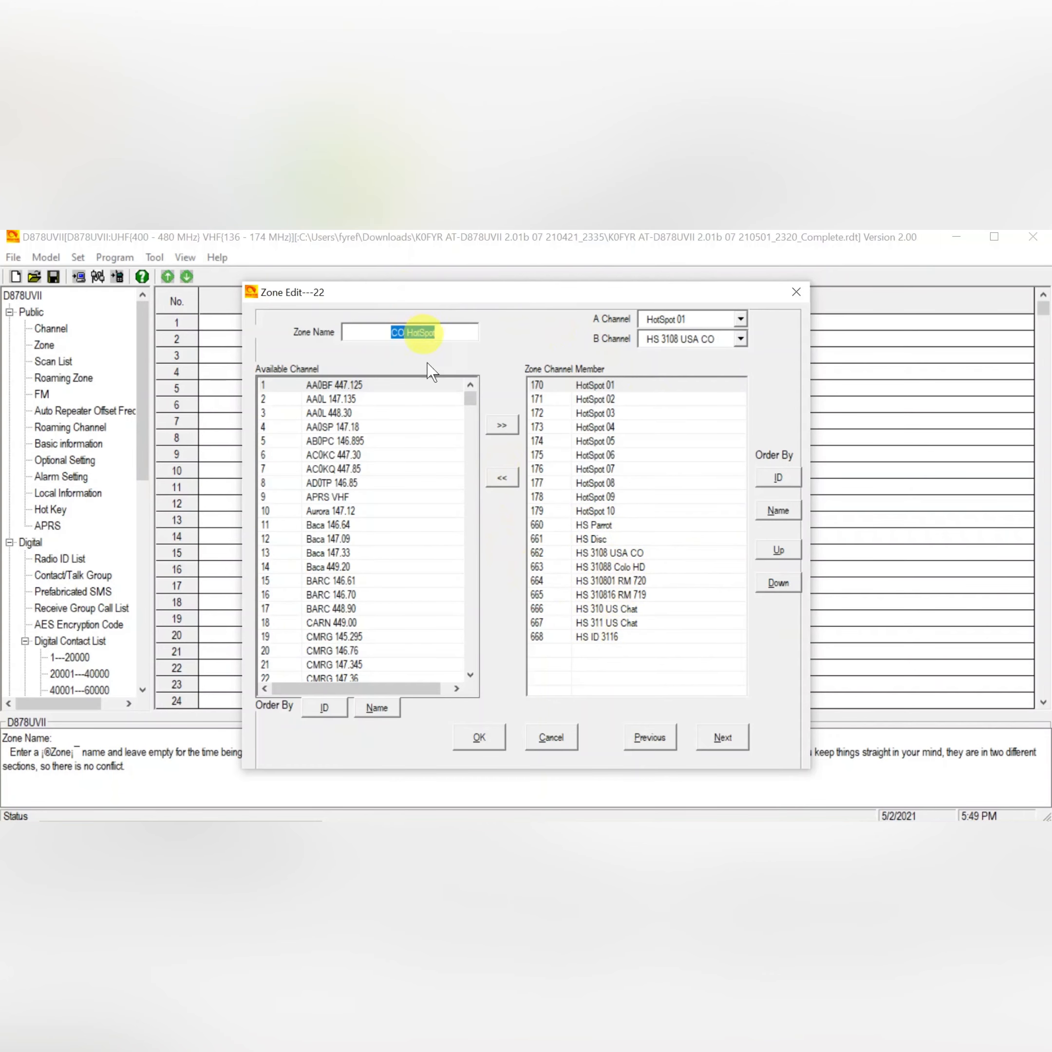
{"action": "left_click", "coordinate": [479, 738]}
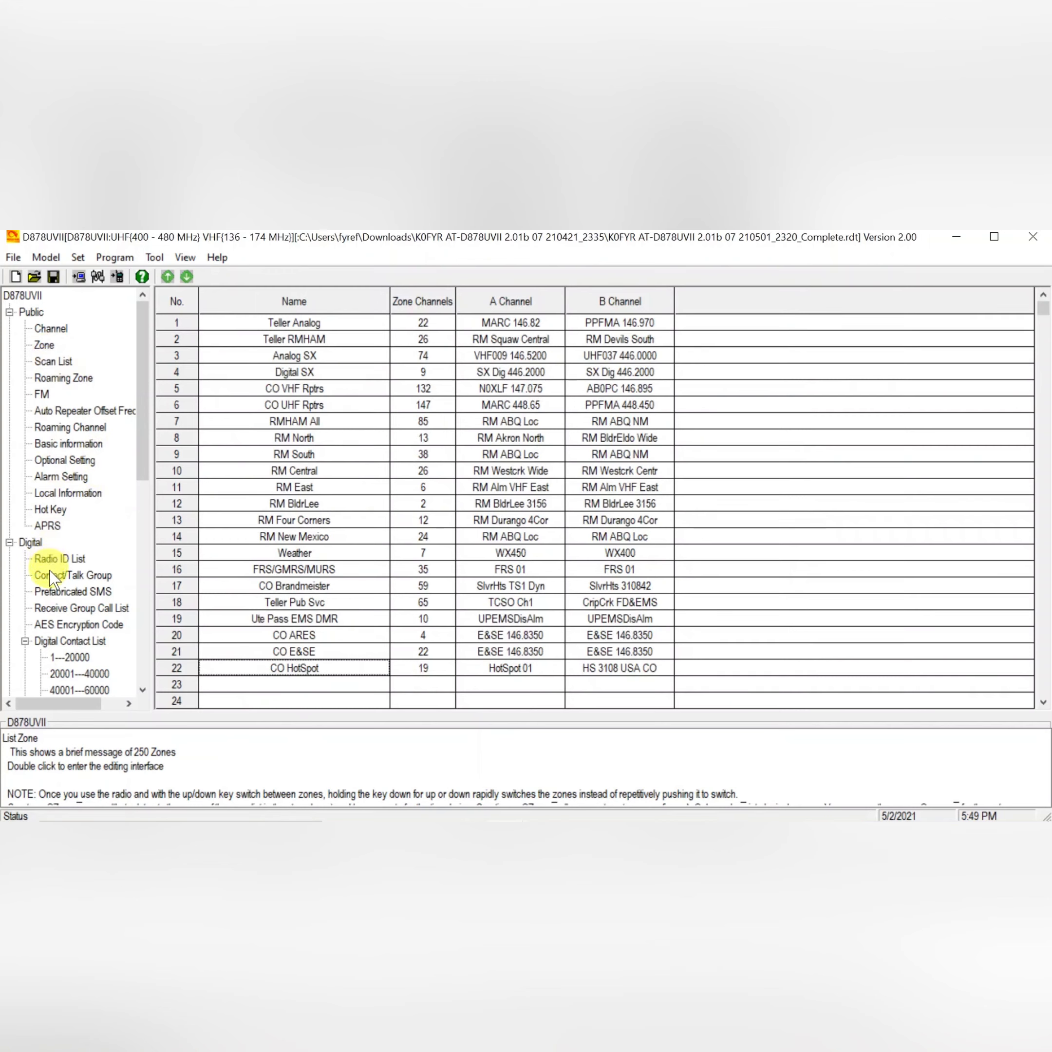
View the Digital Contact List entries and the Radio ID List.
{"action": "left_click", "coordinate": [57, 645]}
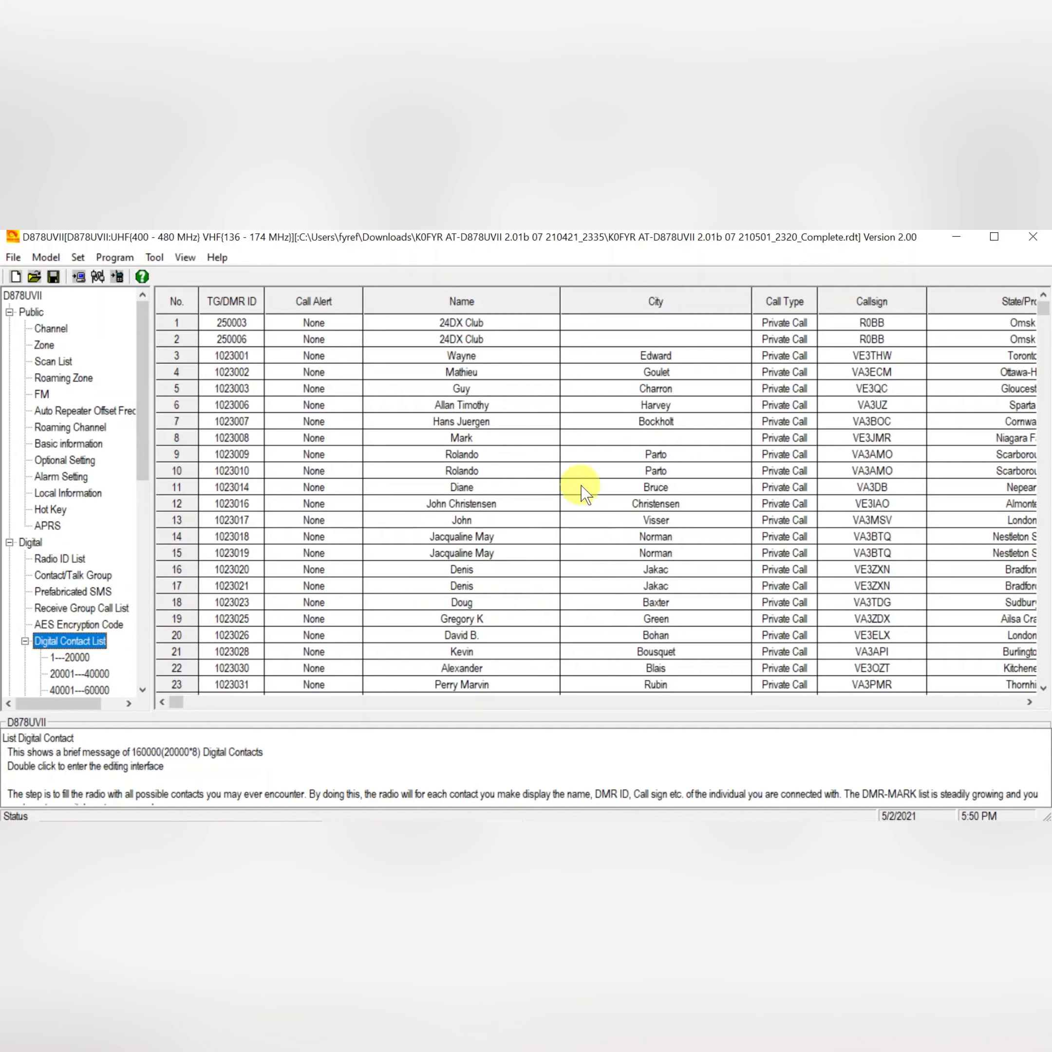
{"action": "left_click", "coordinate": [1047, 575]}
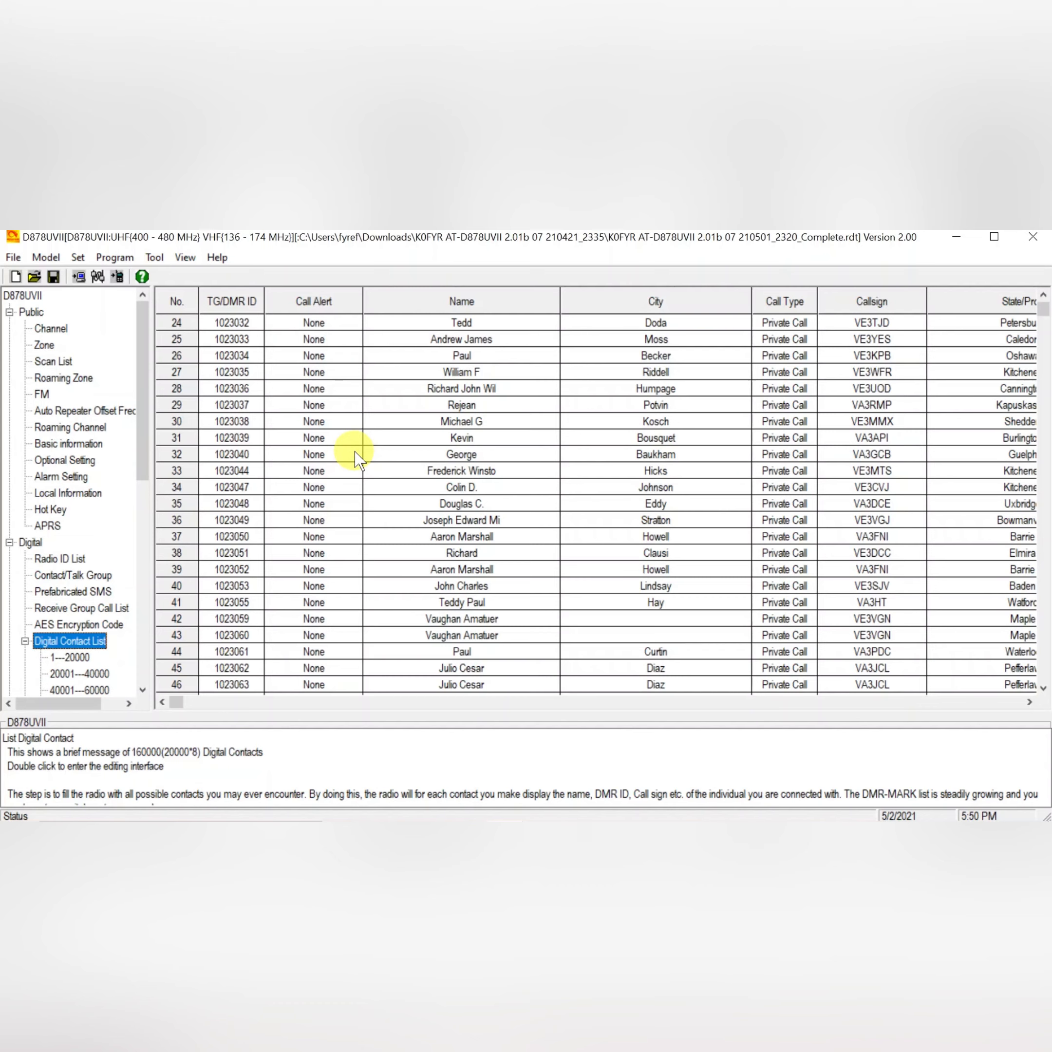
{"action": "left_click", "coordinate": [74, 563]}
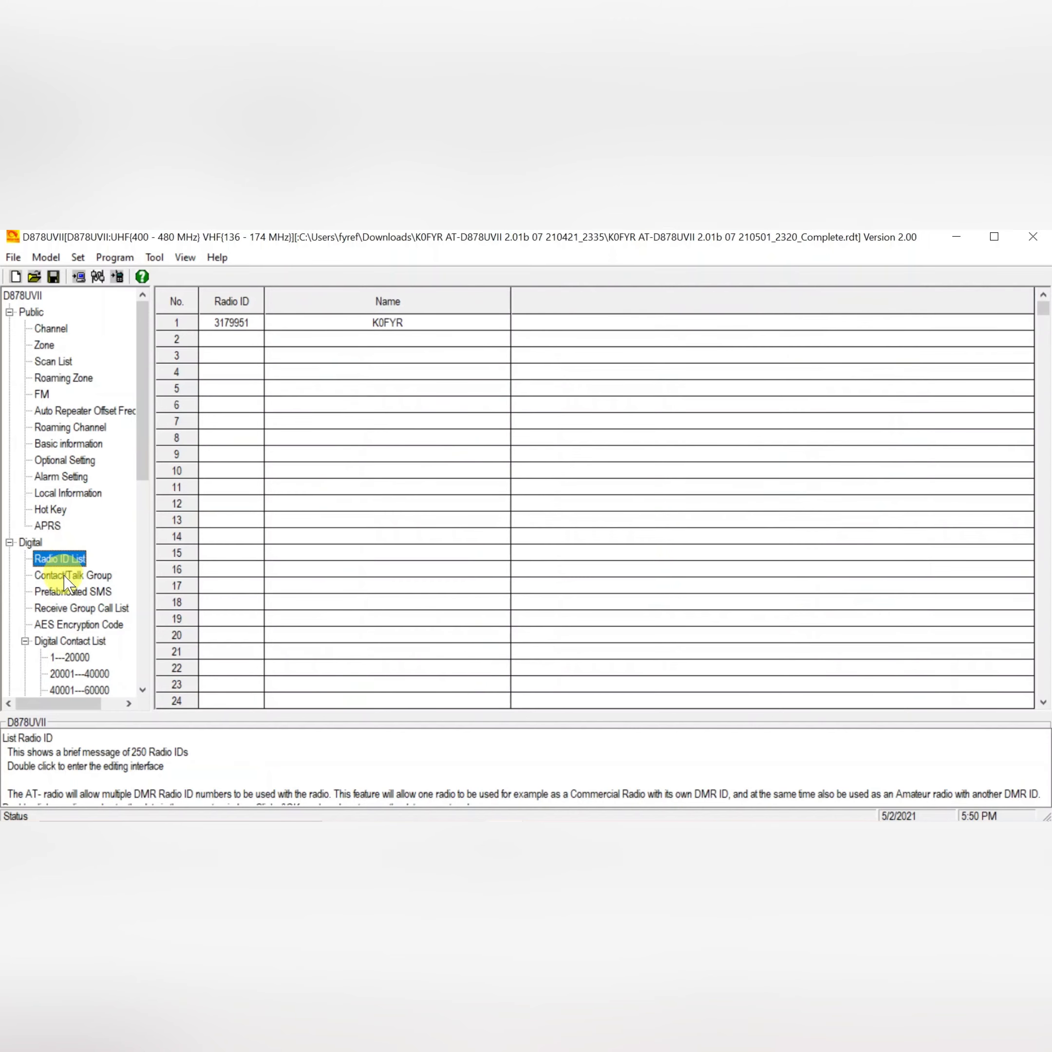
Open the Contact/Talk Group list and scroll through the programmed talk groups.
{"action": "left_click", "coordinate": [66, 579]}
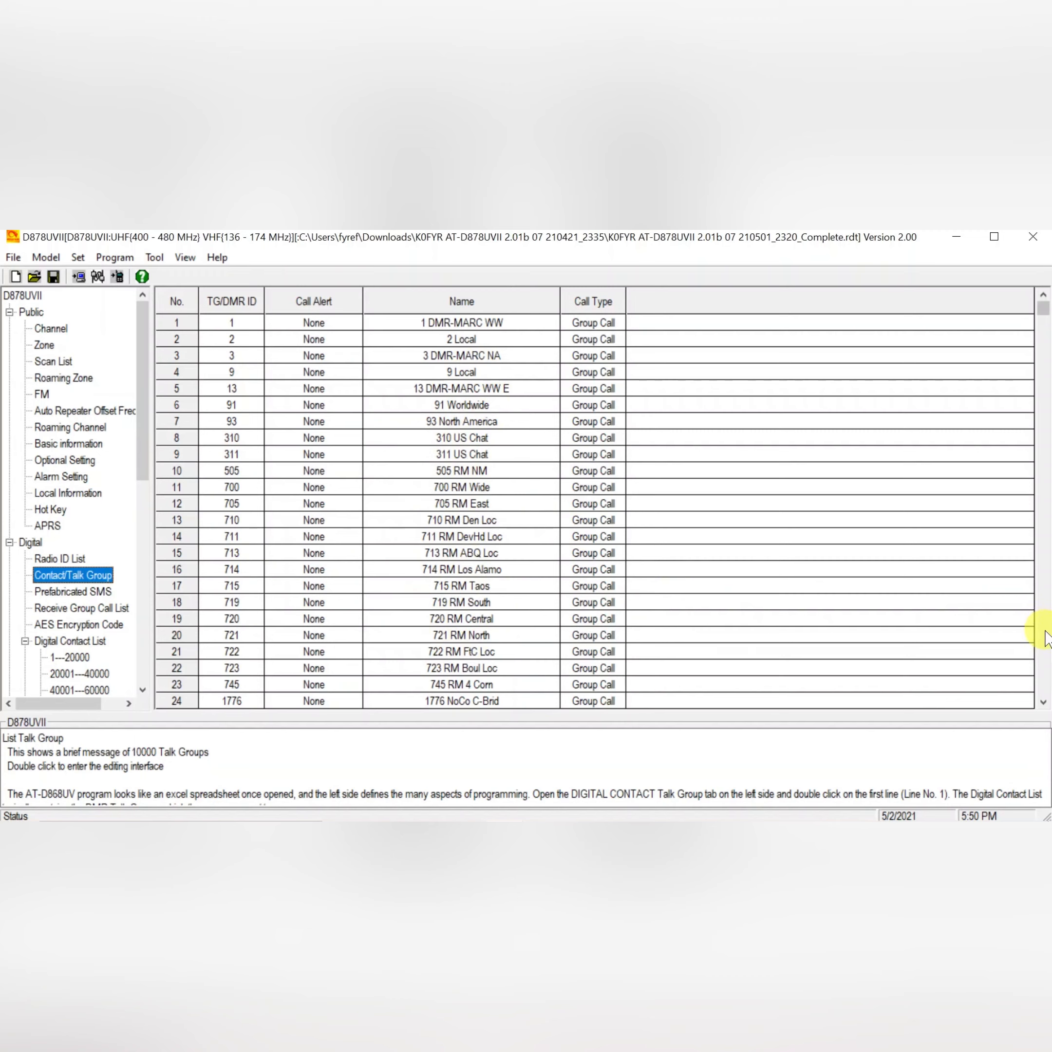
{"action": "scroll", "coordinate": [1046, 638], "scroll_direction": "down", "scroll_amount": 20}
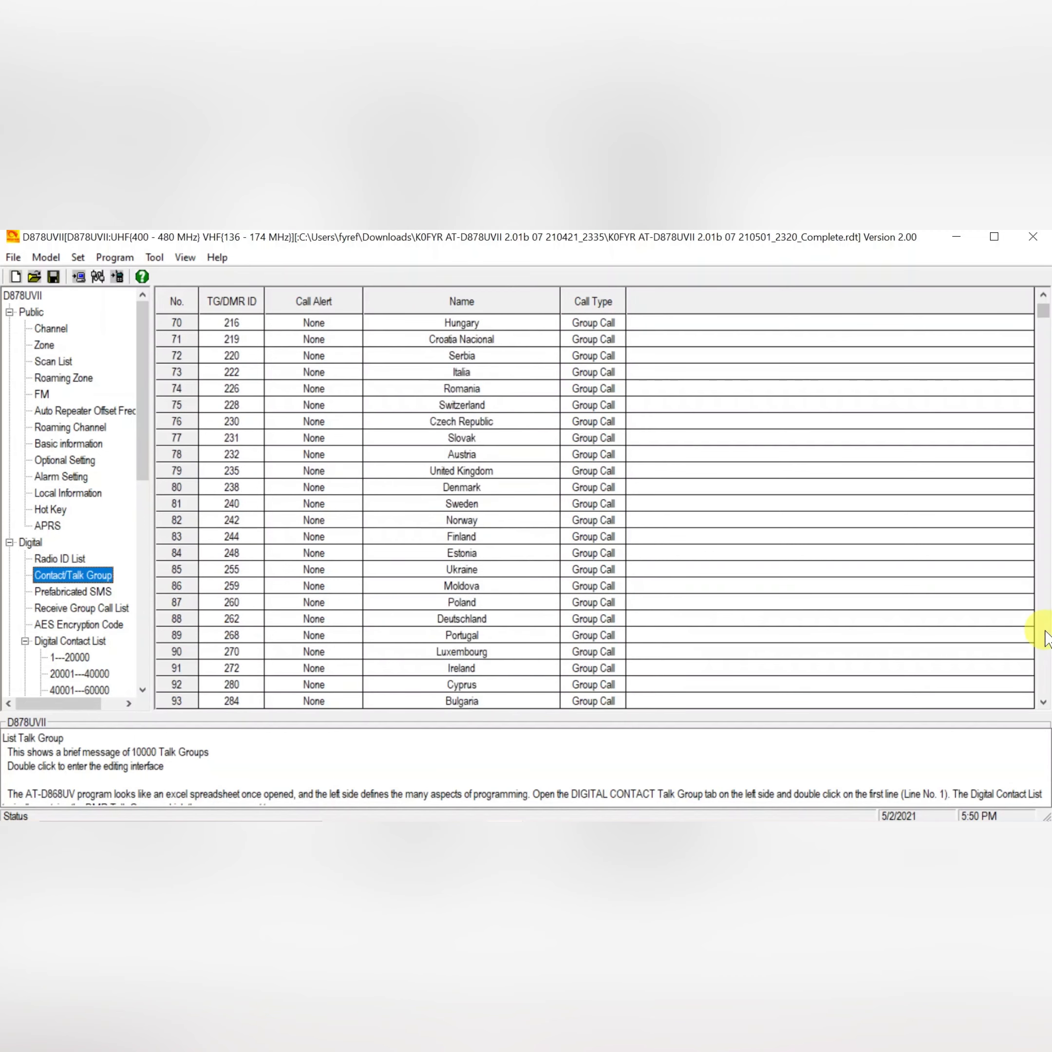
{"action": "scroll", "coordinate": [1046, 638], "scroll_direction": "down", "scroll_amount": 20}
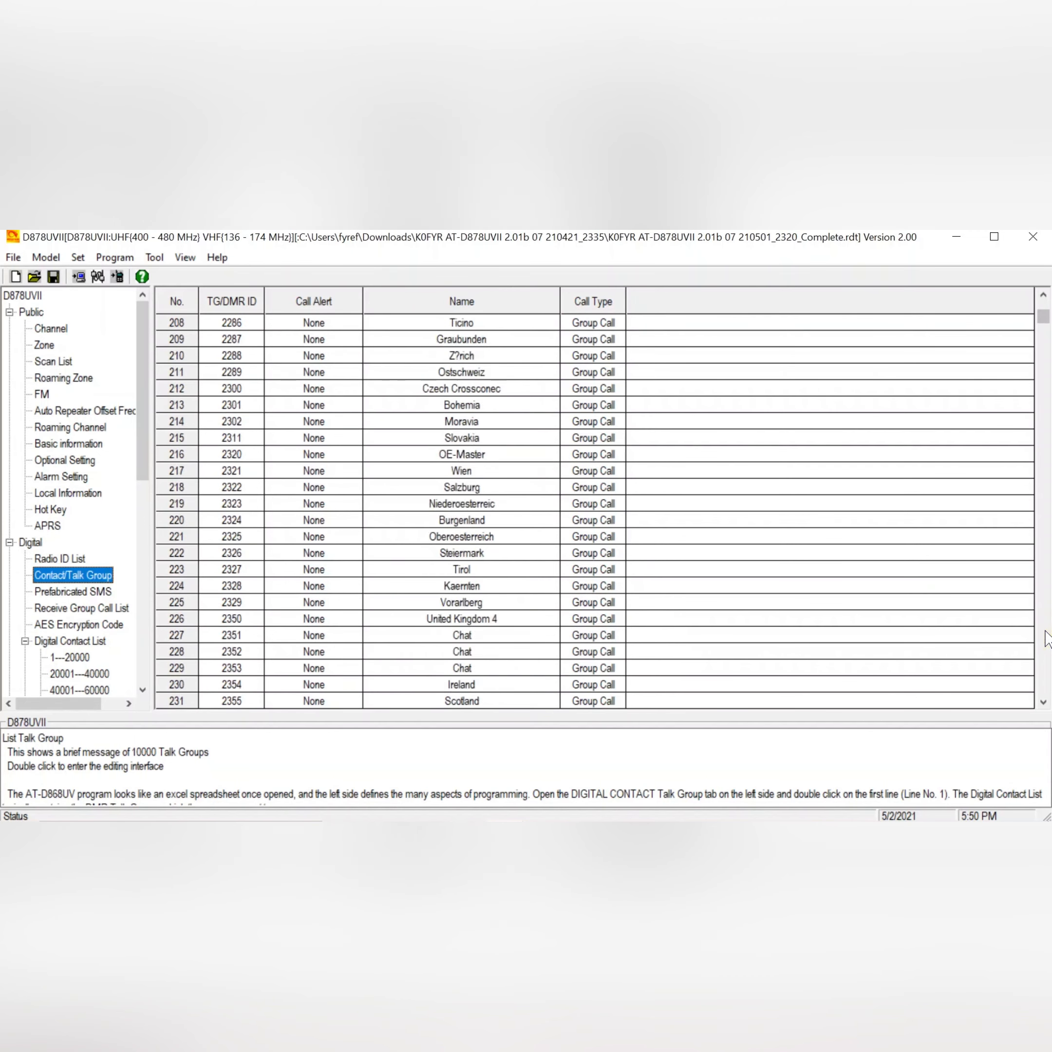
{"action": "scroll", "coordinate": [1046, 639], "scroll_direction": "down", "scroll_amount": 20}
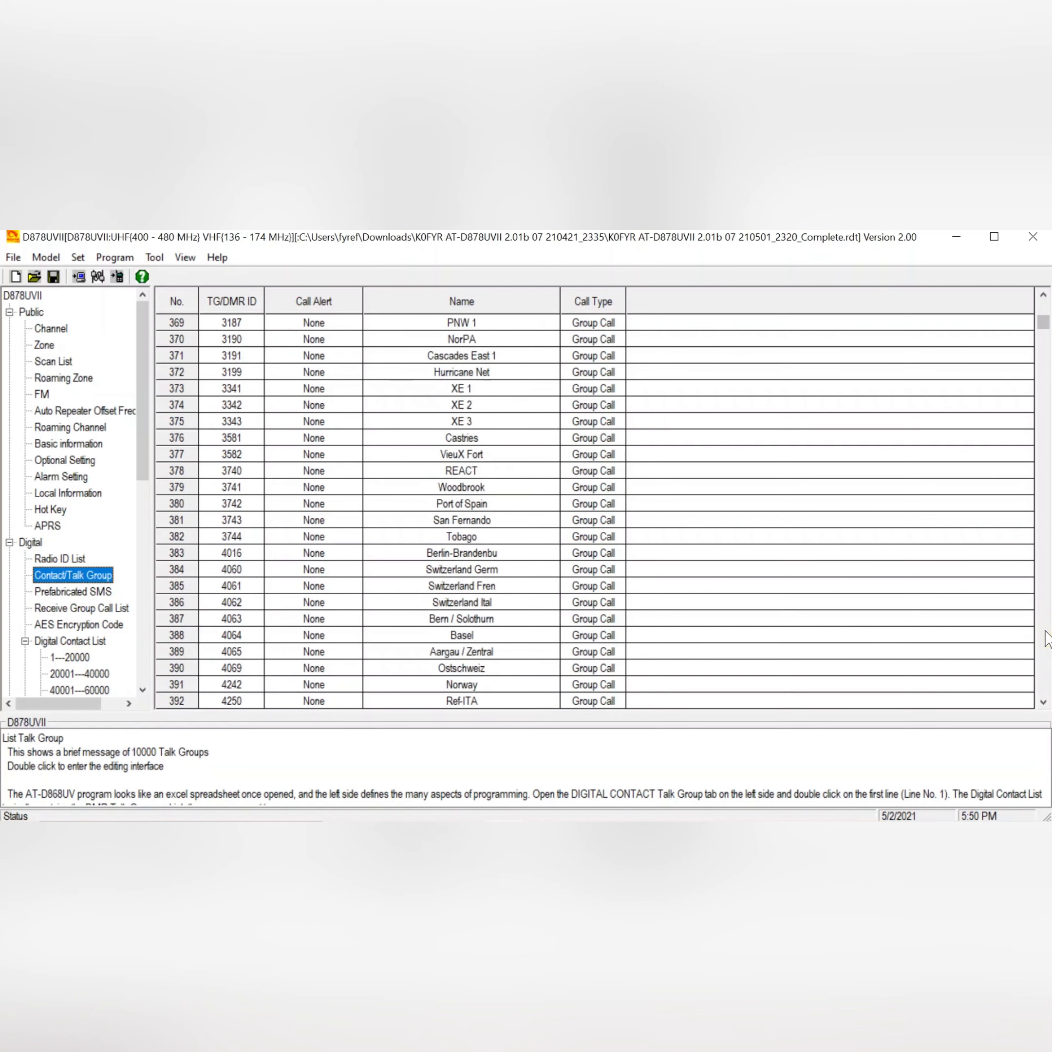
{"action": "scroll", "coordinate": [1046, 638], "scroll_direction": "down", "scroll_amount": 20}
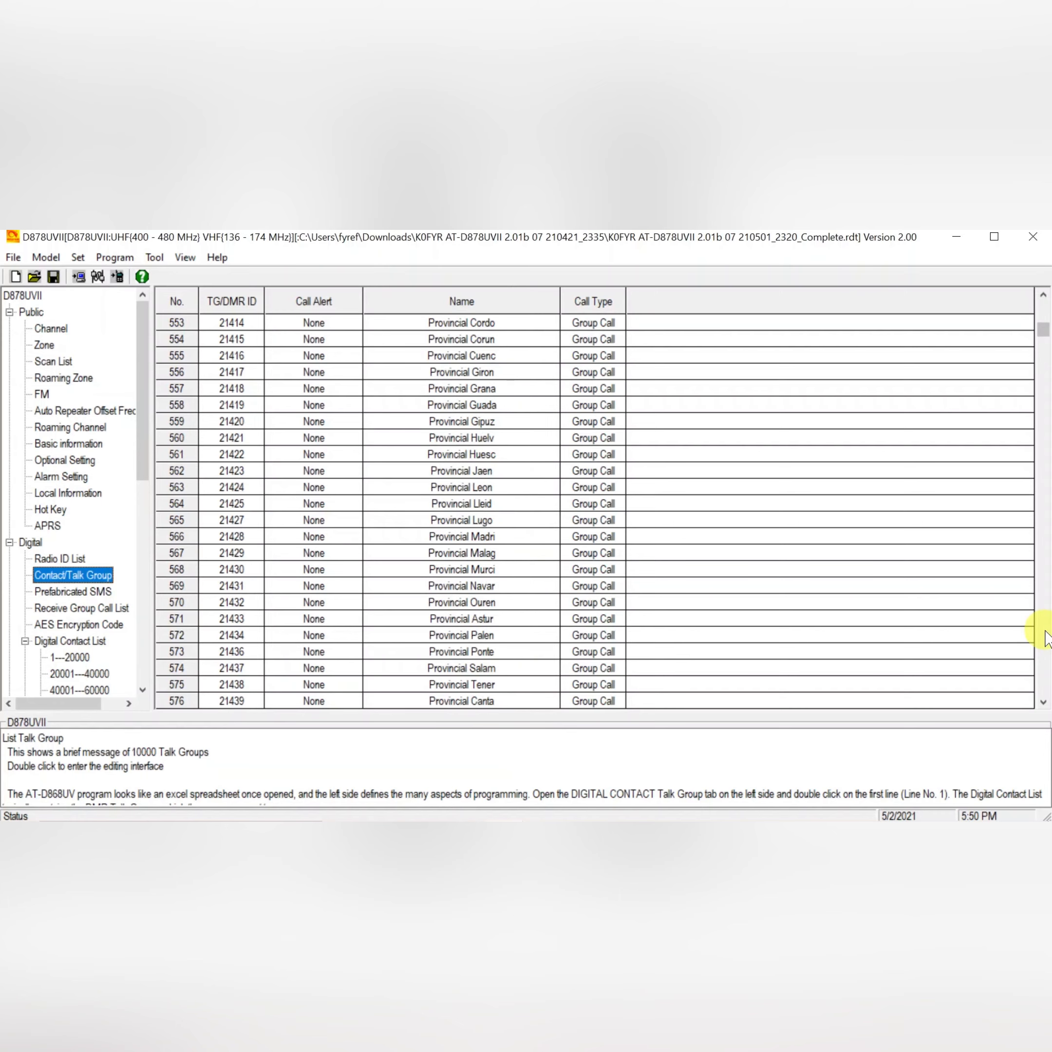
{"action": "scroll", "coordinate": [1046, 639], "scroll_direction": "down", "scroll_amount": 20}
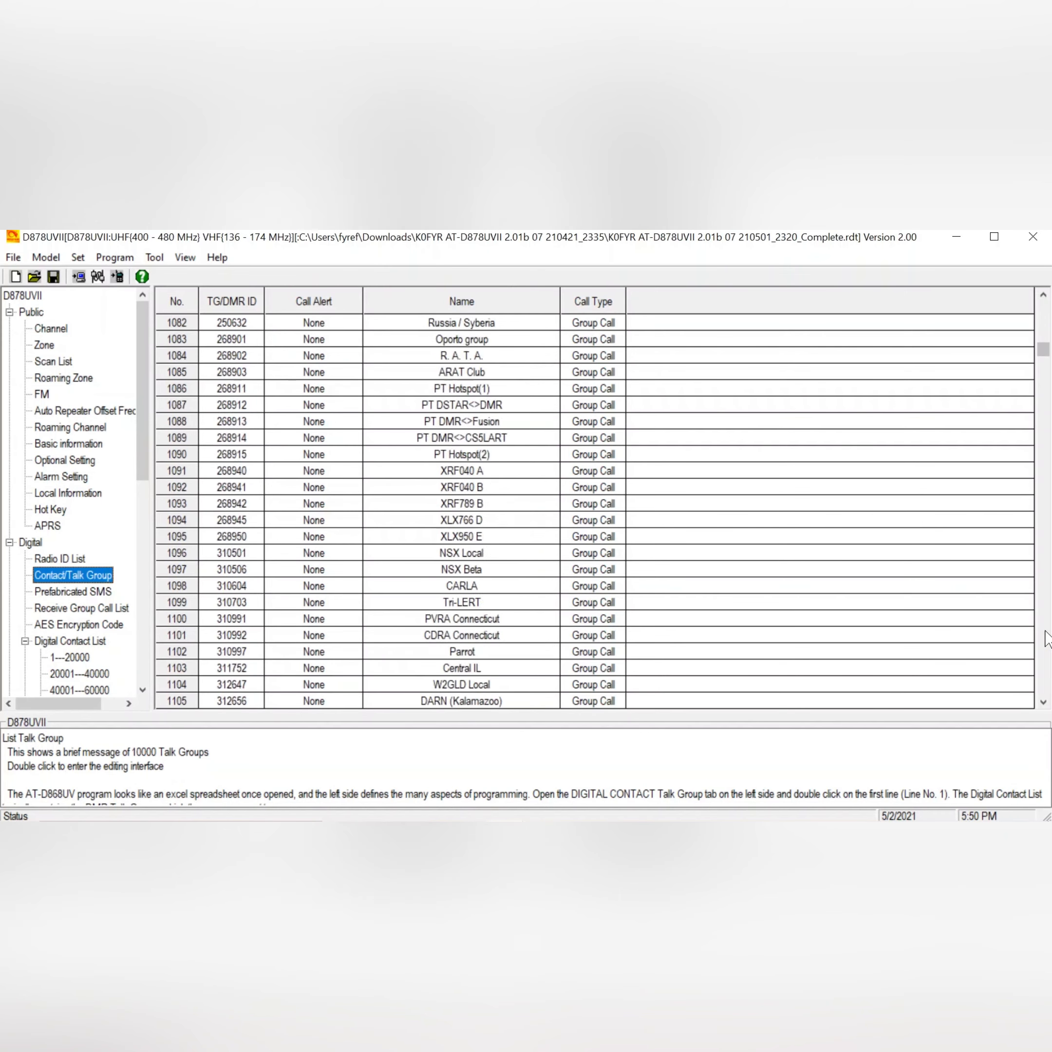
Scroll down to the empty talk group rows and back up through the regional talk groups.
{"action": "scroll", "coordinate": [1047, 638], "scroll_direction": "down", "scroll_amount": 20}
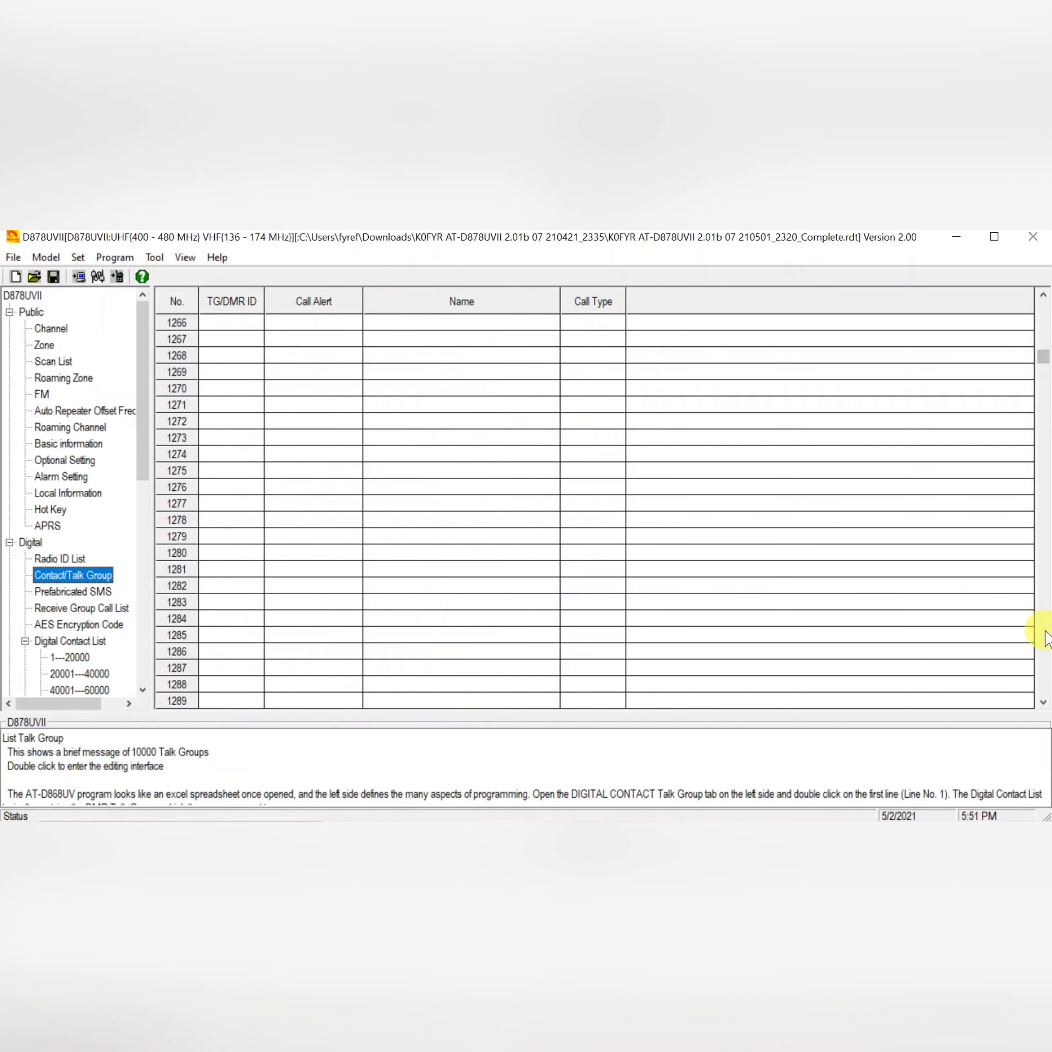
{"action": "left_click", "coordinate": [1043, 304]}
{"action": "left_click", "coordinate": [1043, 304]}
{"action": "left_click", "coordinate": [1044, 305]}
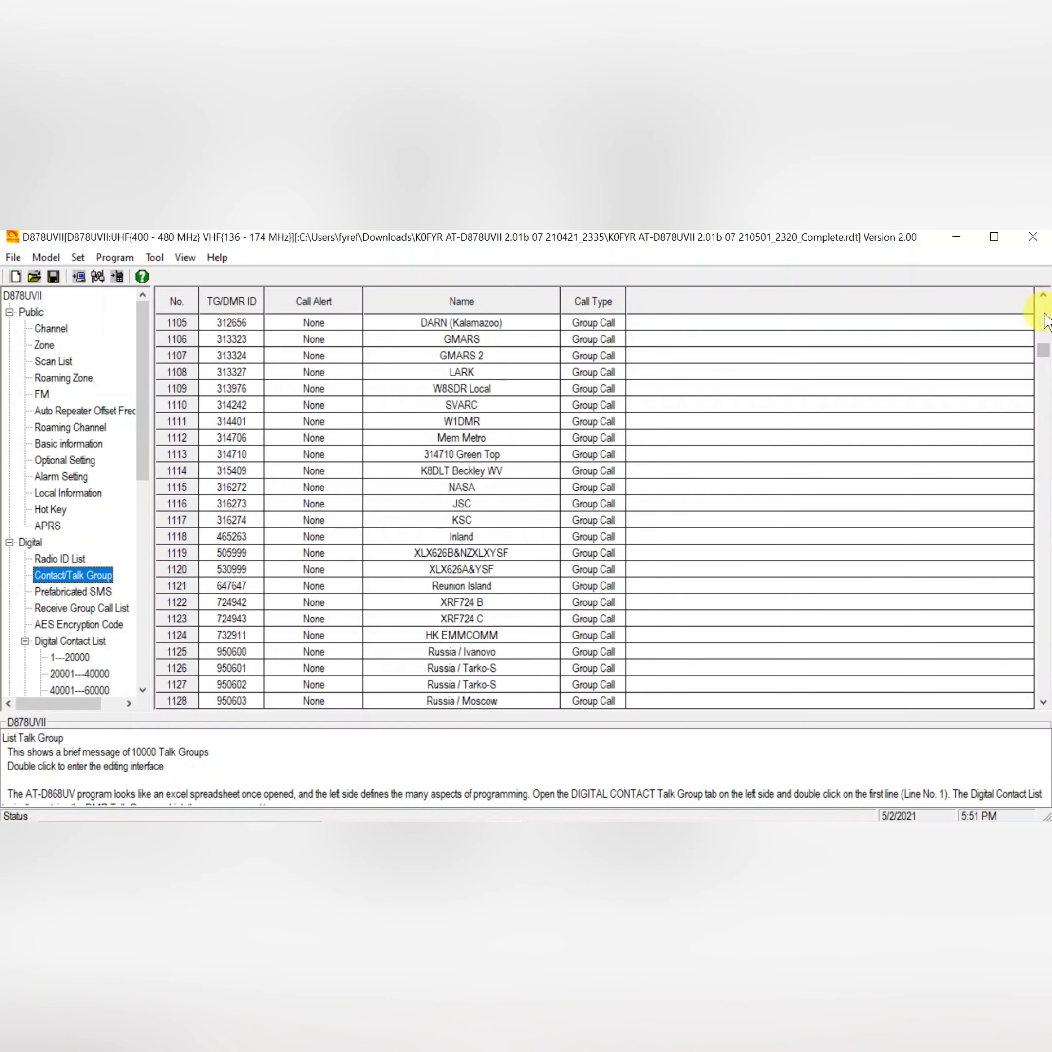
{"action": "left_click", "coordinate": [1044, 310]}
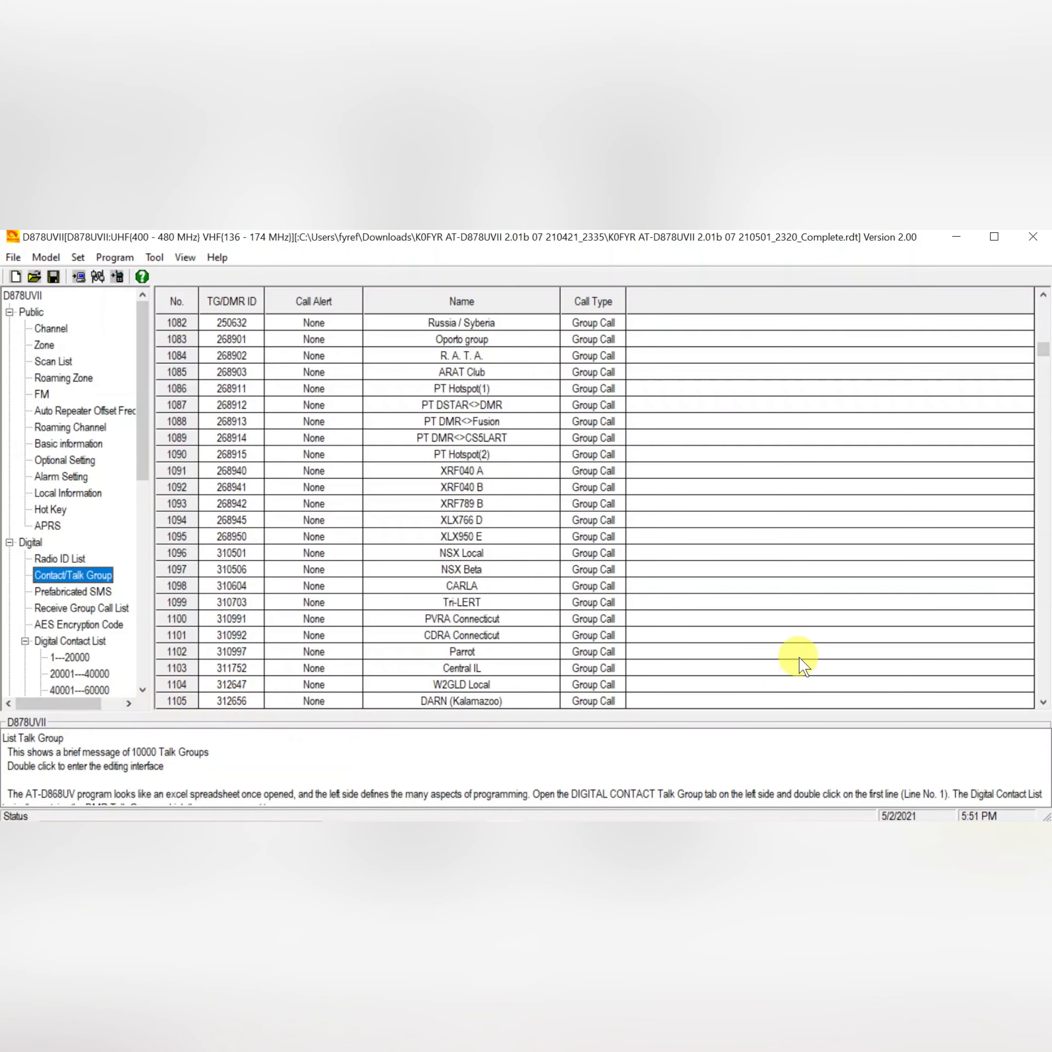
{"action": "left_click", "coordinate": [1045, 321]}
{"action": "left_click", "coordinate": [1045, 321]}
{"action": "left_click", "coordinate": [1045, 320]}
{"action": "left_click", "coordinate": [1045, 321]}
{"action": "left_click", "coordinate": [1045, 320]}
{"action": "left_click", "coordinate": [1045, 320]}
{"action": "left_click", "coordinate": [1045, 320]}
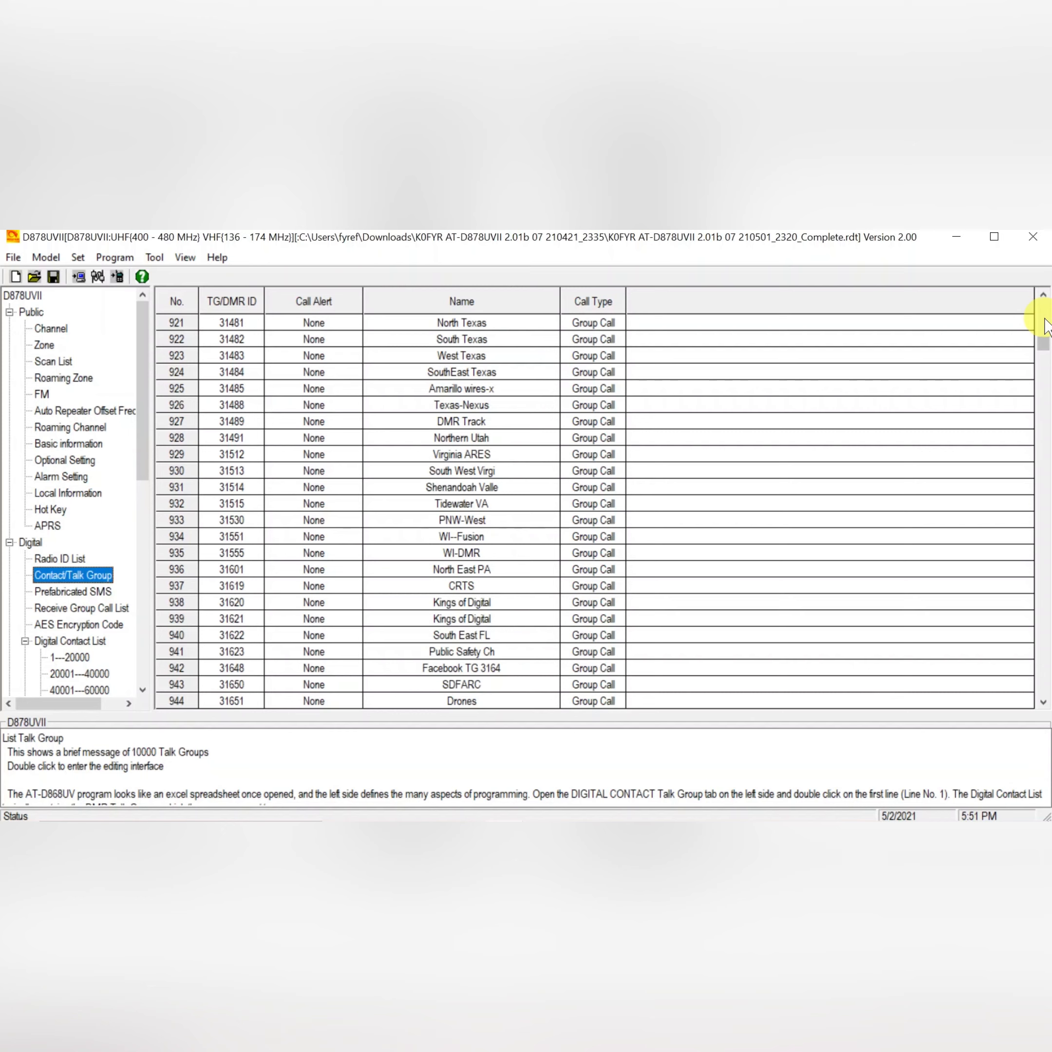
{"action": "left_click_drag", "start_coordinate": [1044, 301], "coordinate": [1045, 301]}
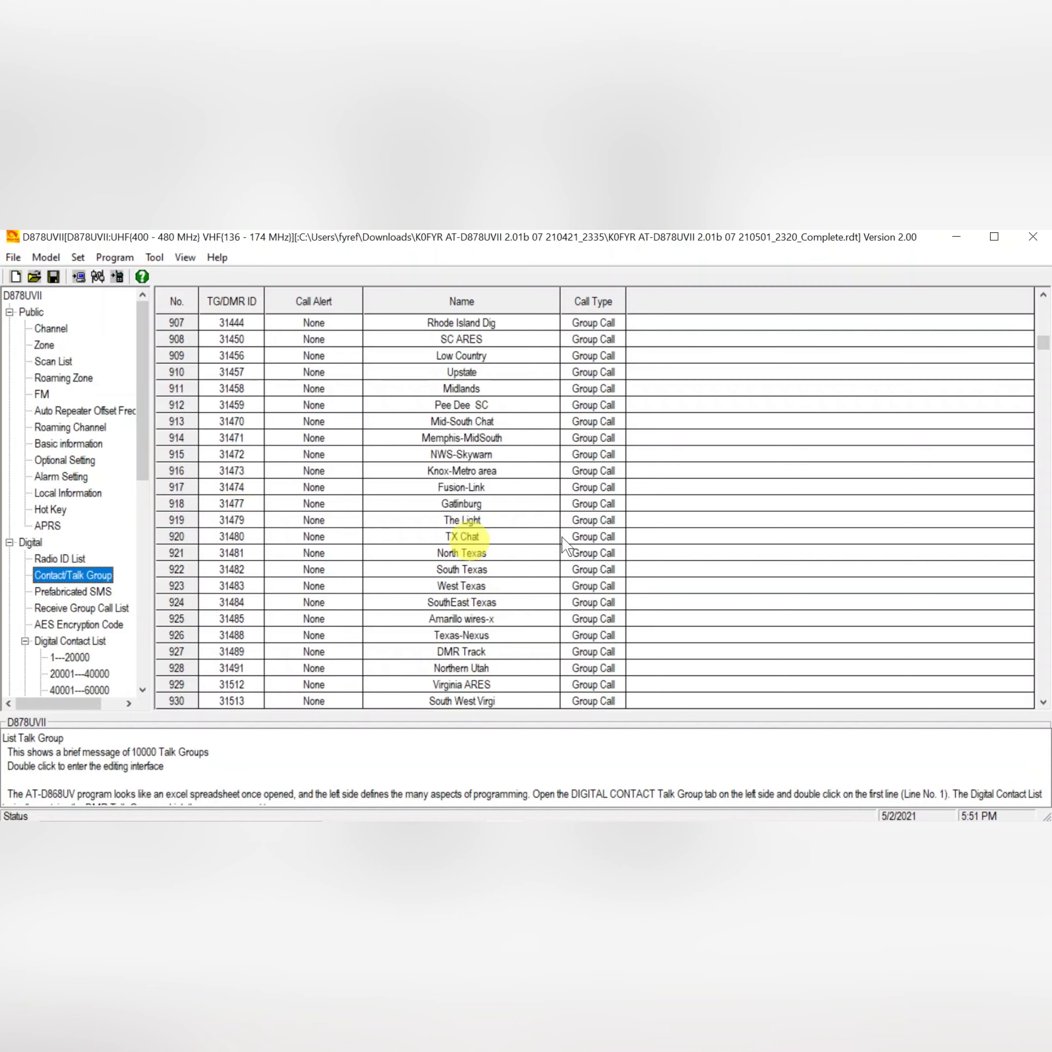
{"action": "left_click", "coordinate": [1044, 296]}
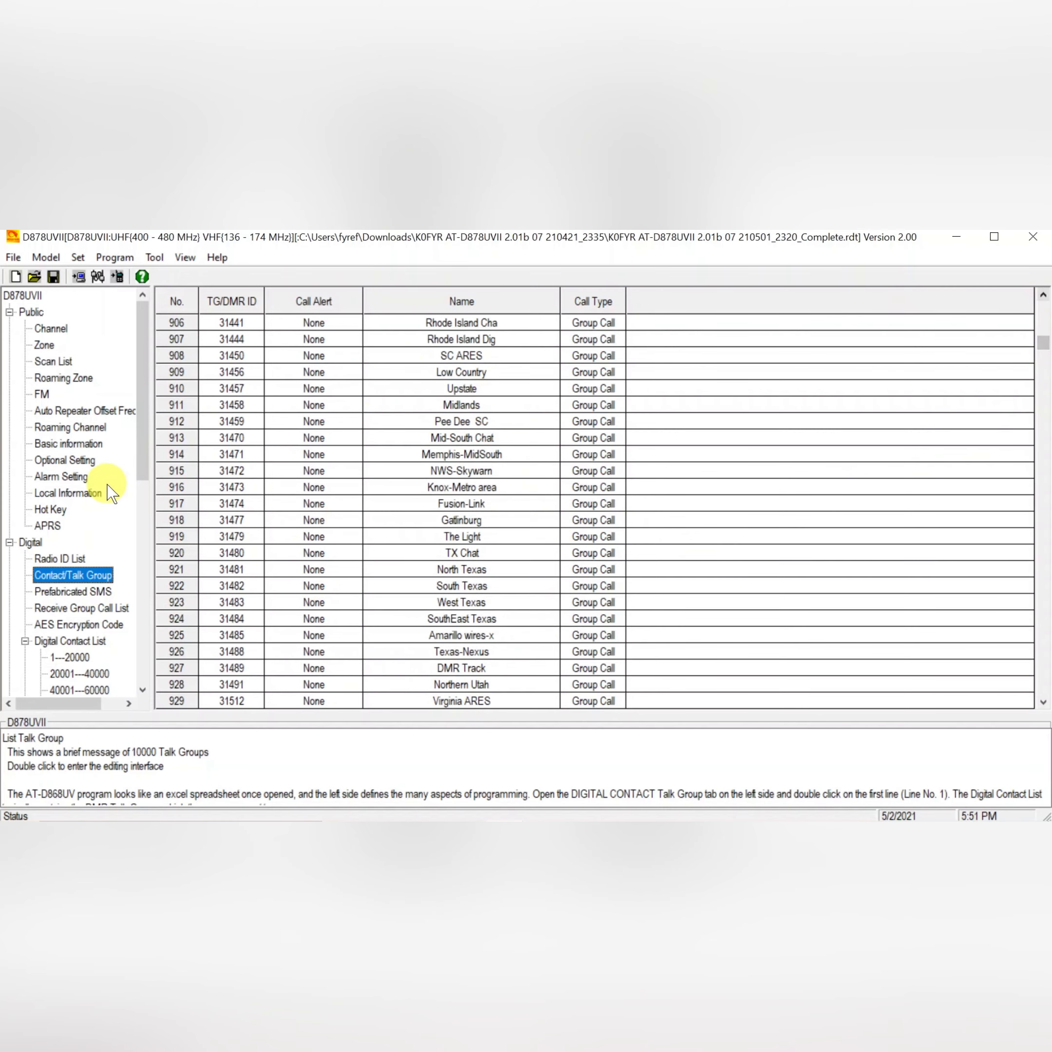
Open empty channel 670 in the channel list for editing and try assigning Ireland Chat as its contact, then cancel.
{"action": "left_click", "coordinate": [51, 329]}
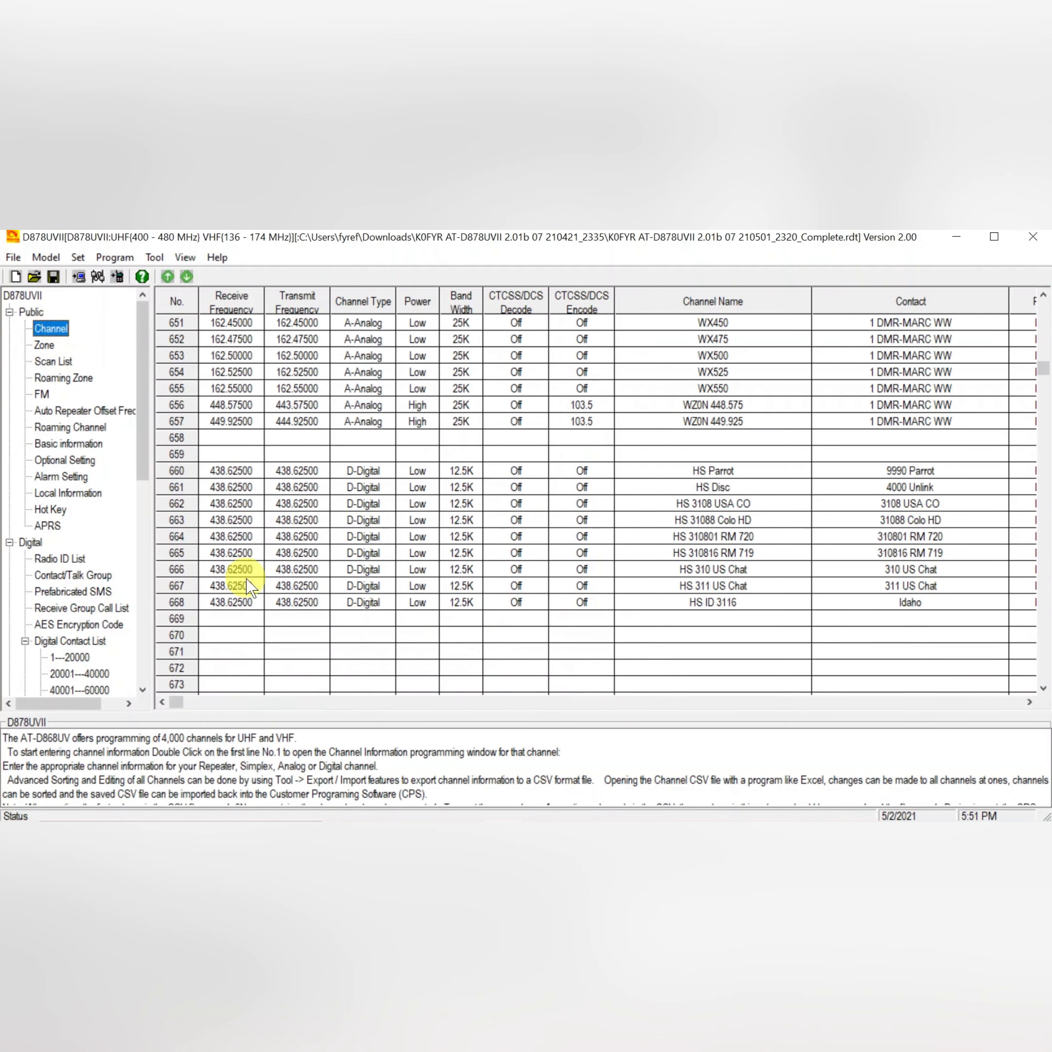
{"action": "double_click", "coordinate": [230, 636]}
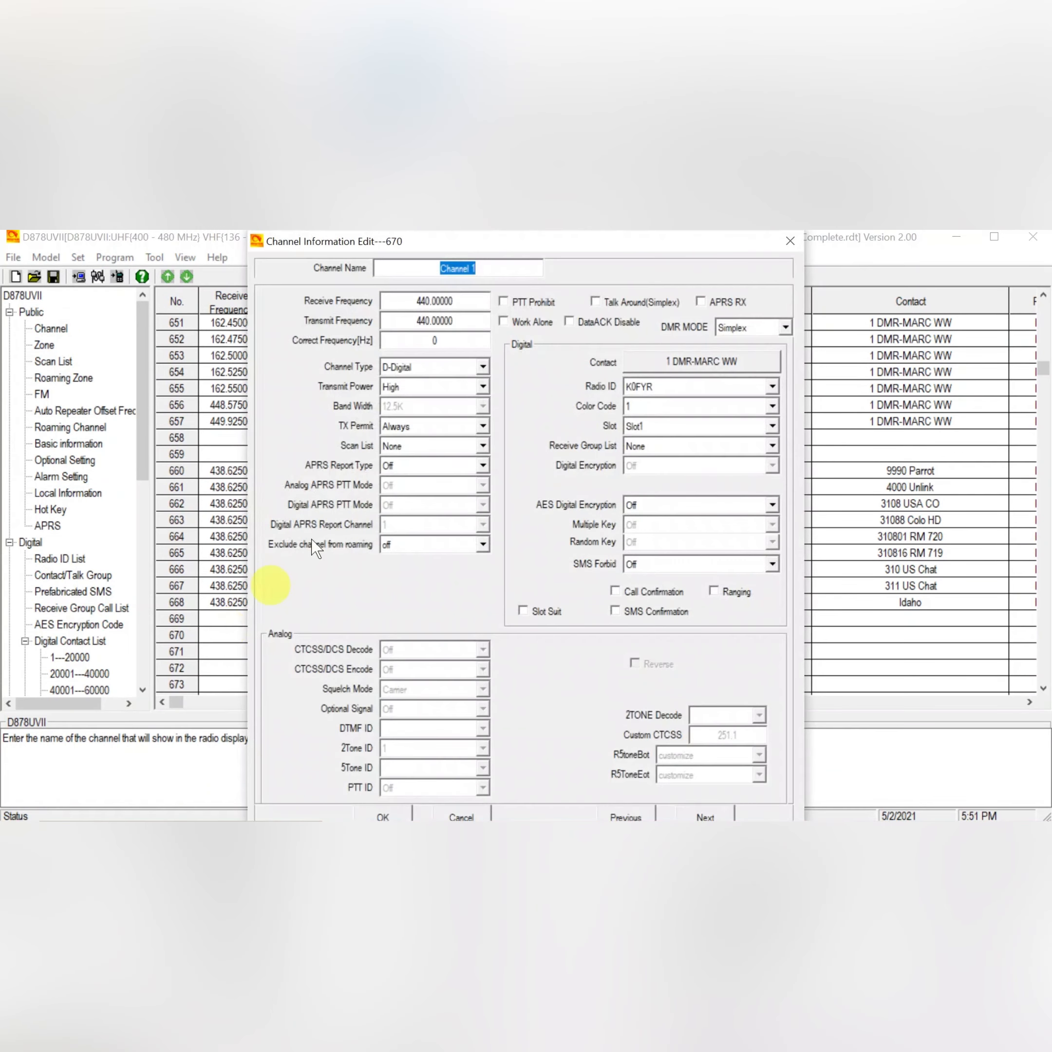
{"action": "left_click", "coordinate": [655, 366]}
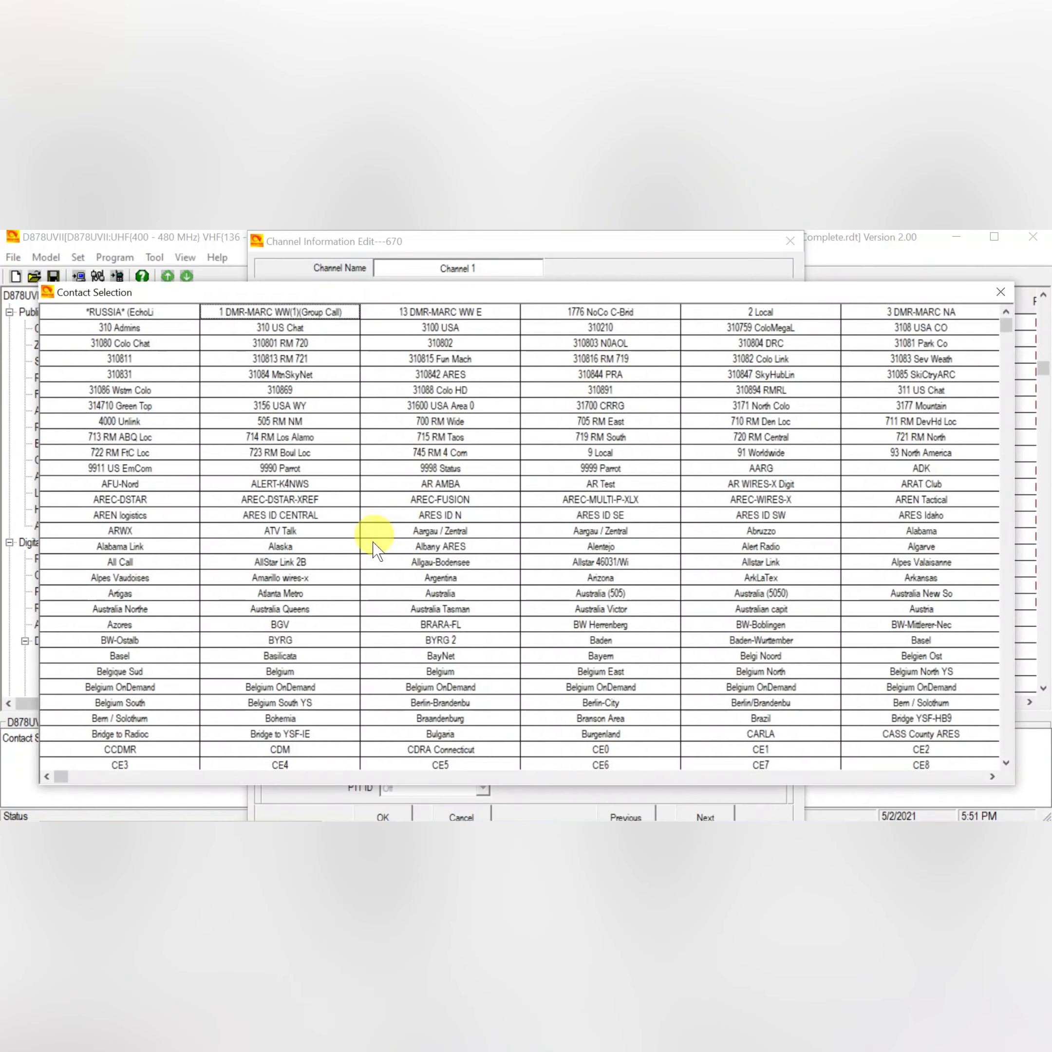
{"action": "left_click", "coordinate": [1006, 763]}
{"action": "left_click_drag", "start_coordinate": [1008, 763], "coordinate": [1010, 768]}
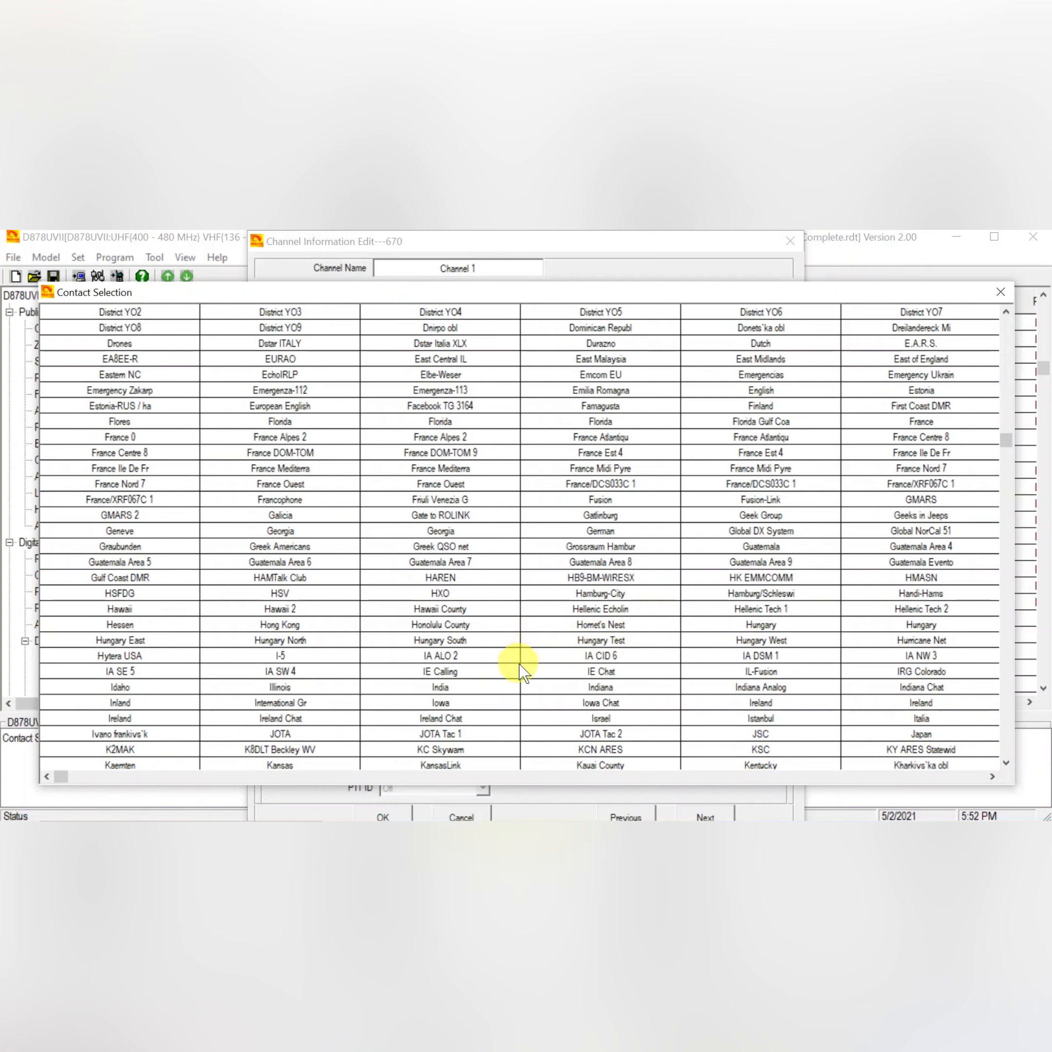
{"action": "double_click", "coordinate": [460, 716]}
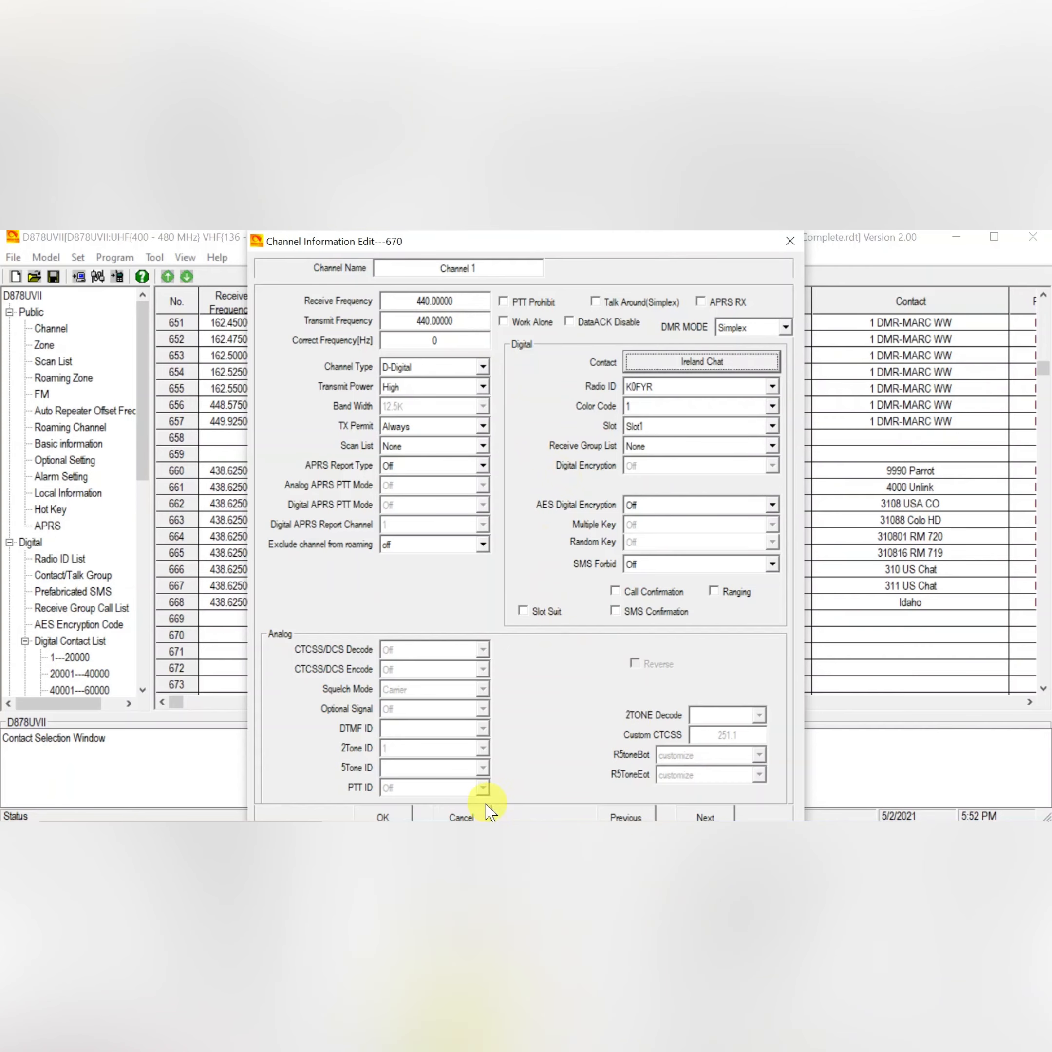
{"action": "left_click", "coordinate": [464, 815]}
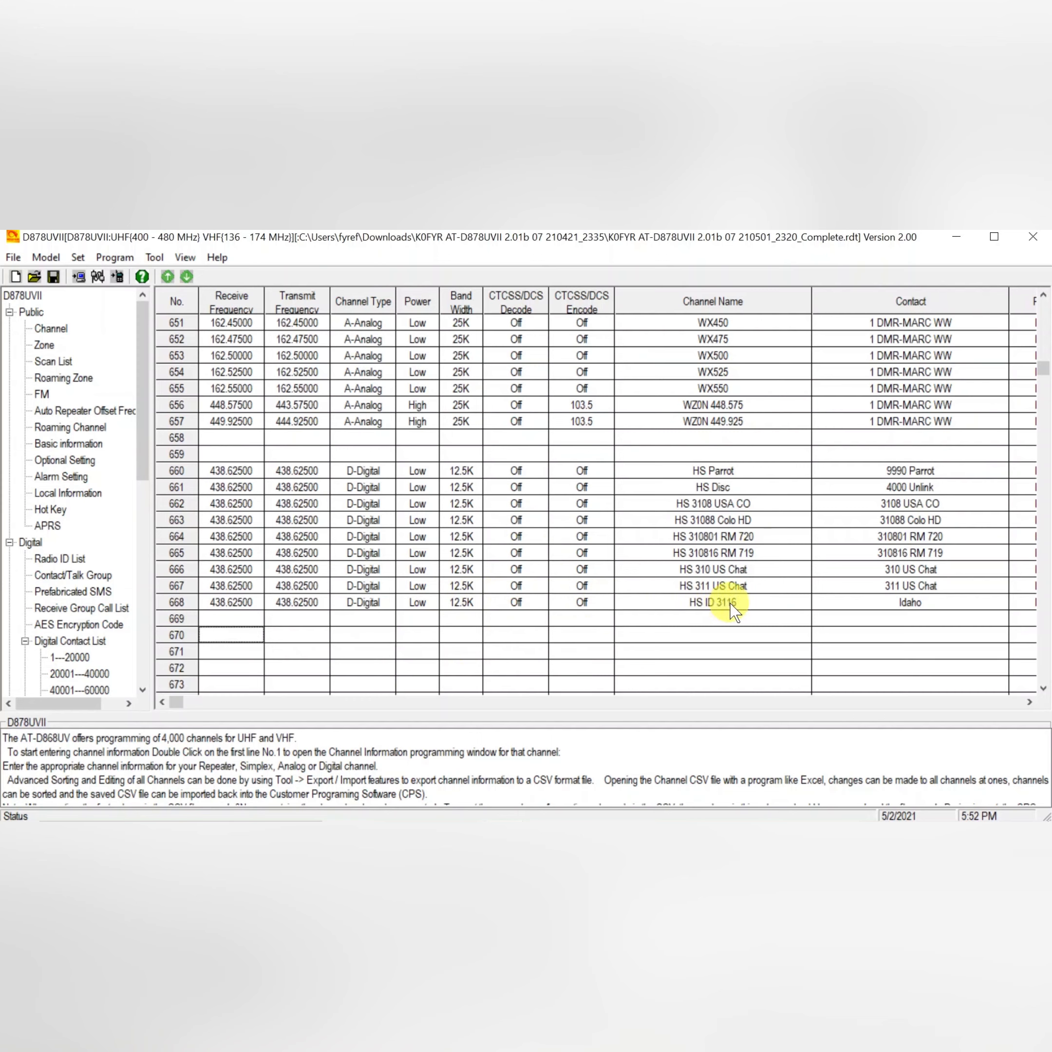
Scroll up through the channel list to review the earlier analog and digital channels.
{"action": "left_click", "coordinate": [753, 608]}
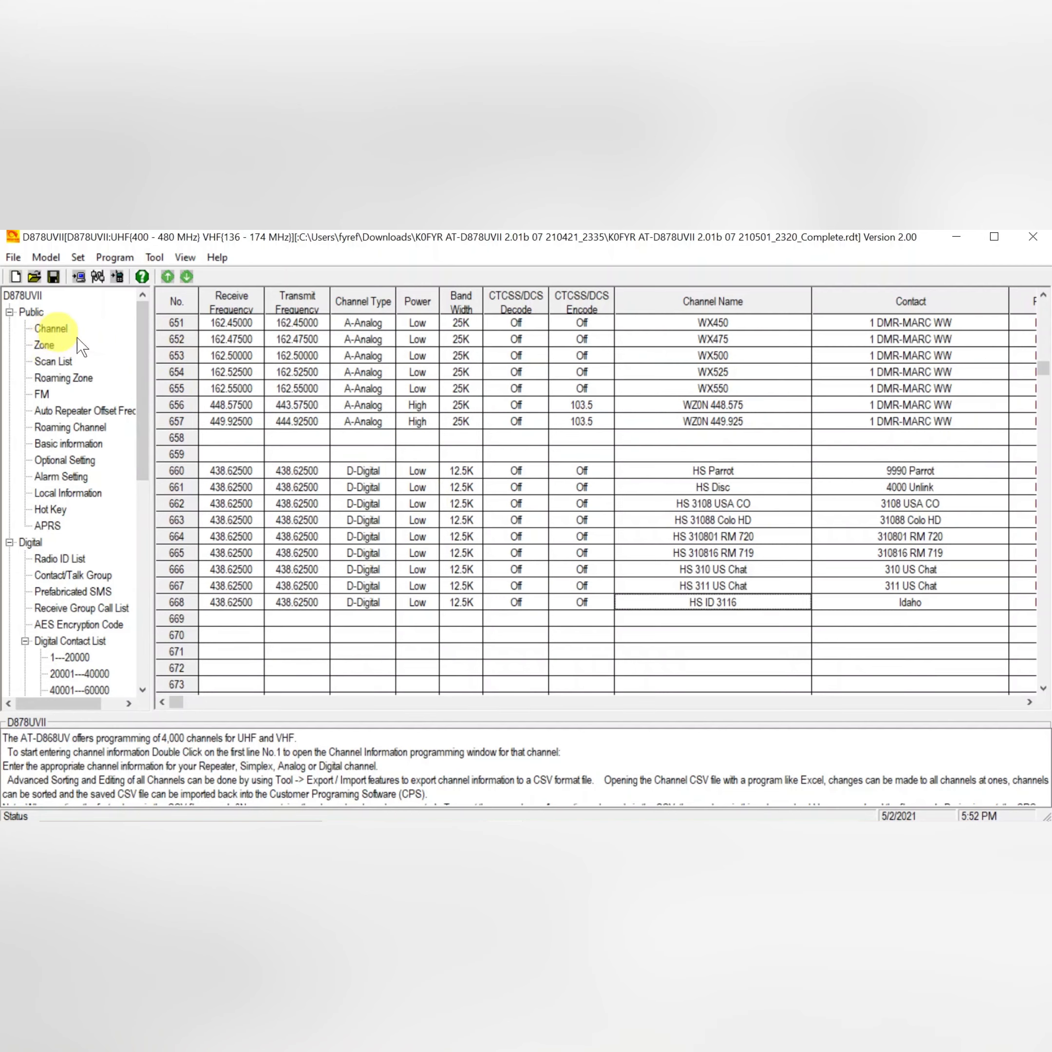
{"action": "left_click", "coordinate": [1043, 321]}
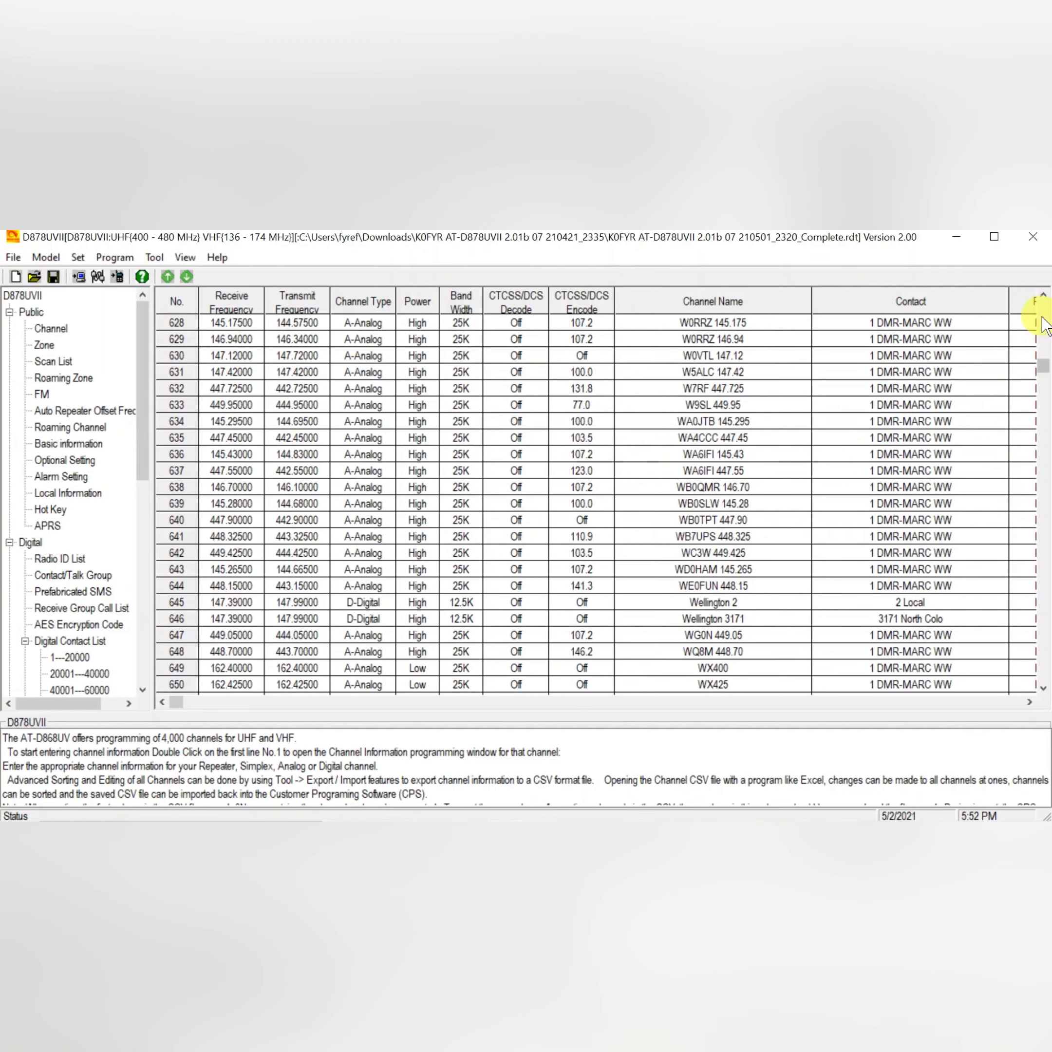
{"action": "left_click", "coordinate": [1043, 319]}
{"action": "left_click", "coordinate": [1043, 320]}
{"action": "left_click", "coordinate": [1043, 319]}
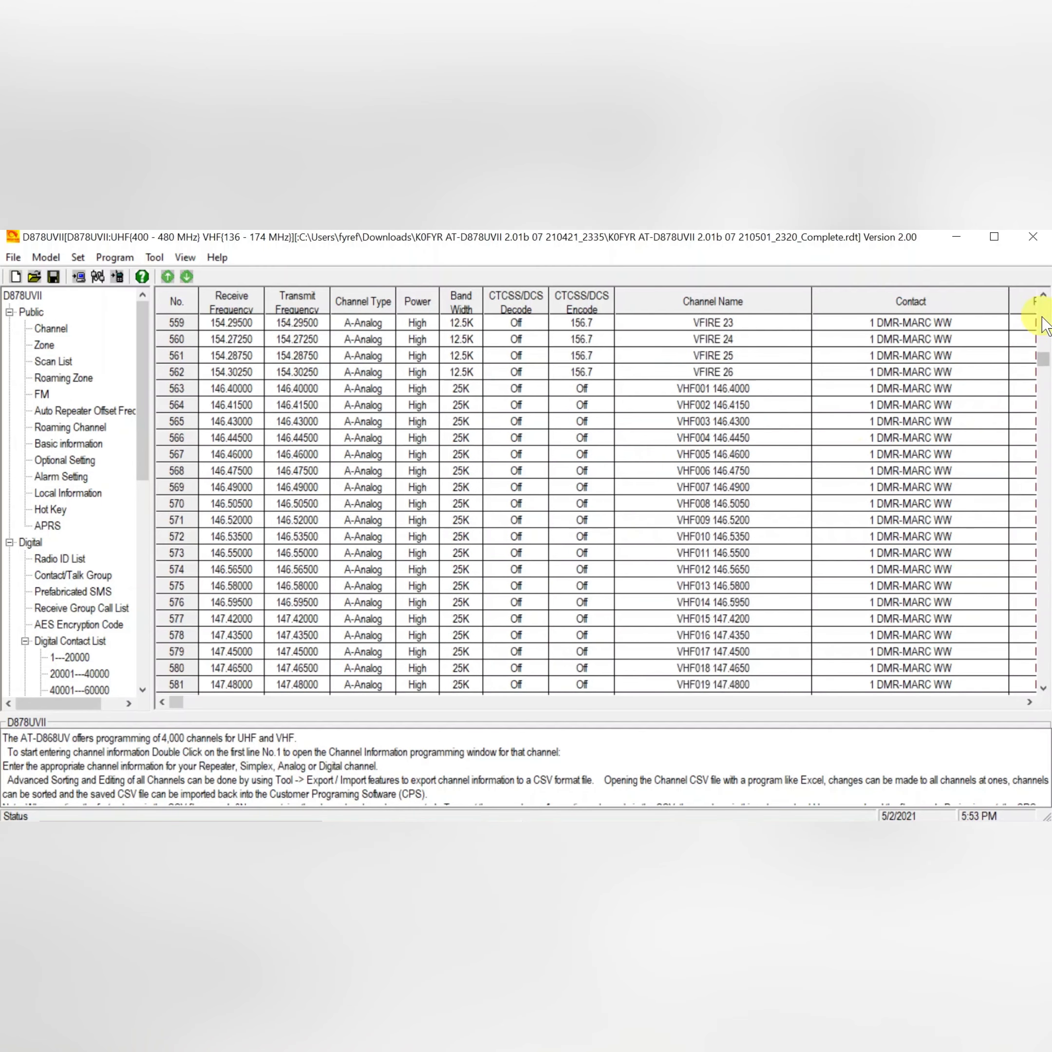
{"action": "left_click", "coordinate": [1043, 320]}
{"action": "left_click", "coordinate": [1043, 319]}
{"action": "left_click", "coordinate": [1043, 321]}
{"action": "left_click", "coordinate": [1043, 321]}
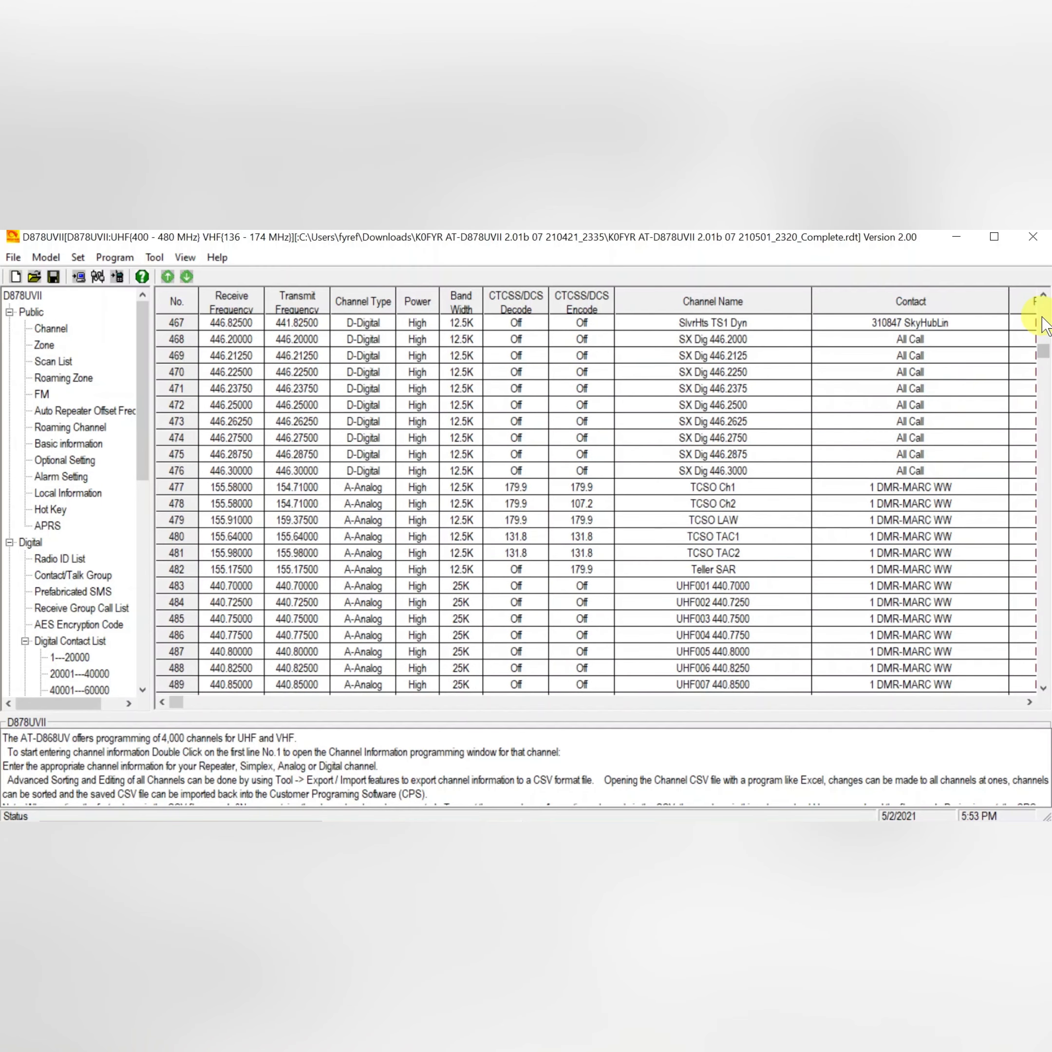
{"action": "left_click", "coordinate": [1043, 320]}
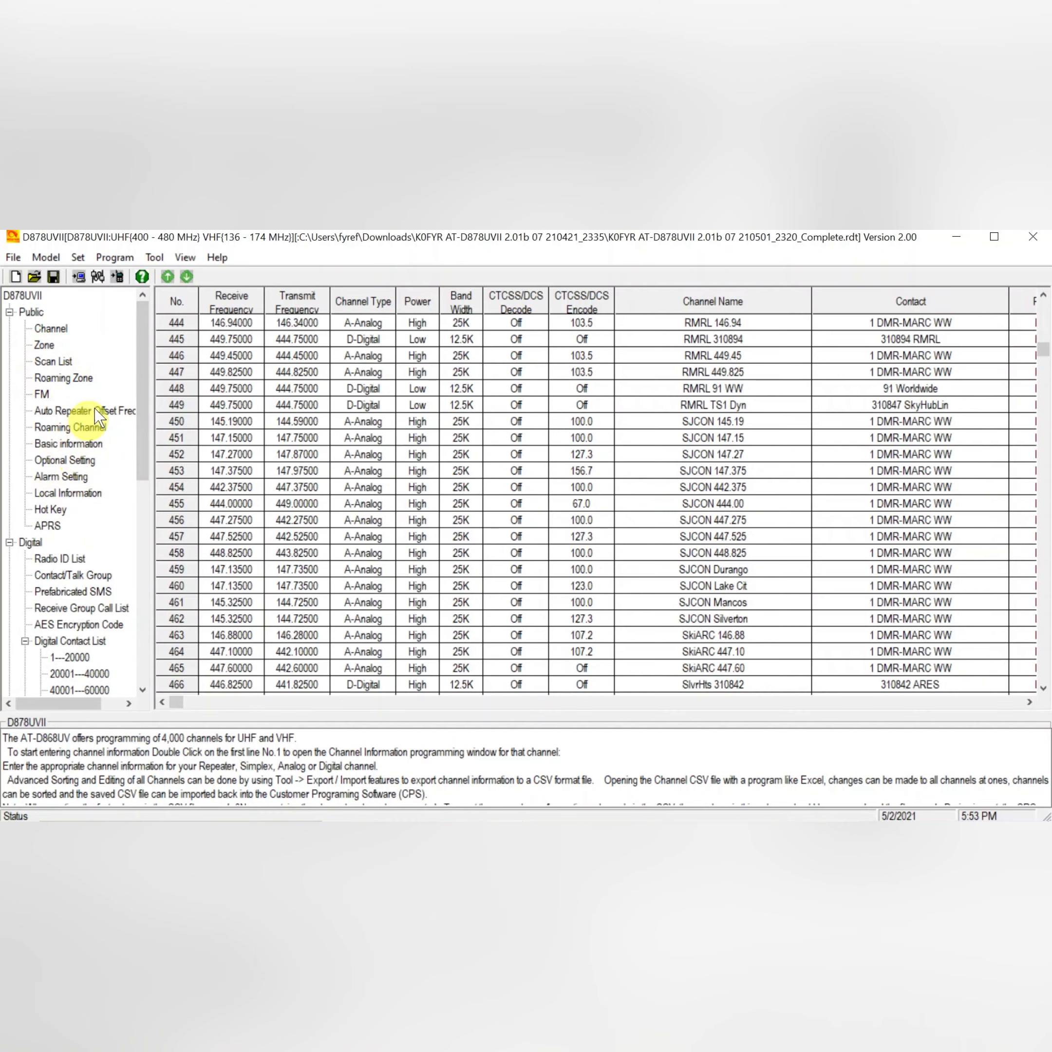
Load the Ham-Solo2 picture from the Pictures folder as the radio's boot image.
{"action": "left_click", "coordinate": [155, 258]}
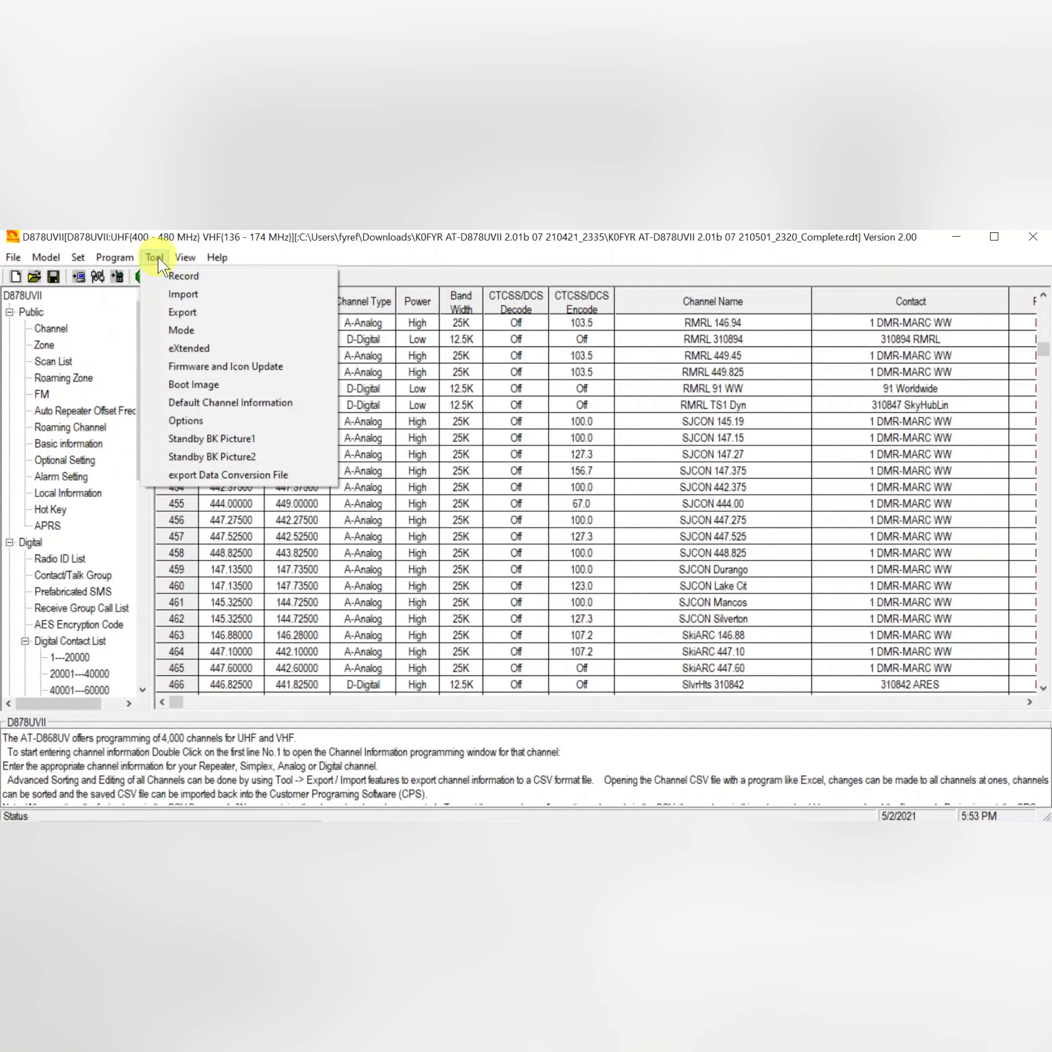
{"action": "left_click", "coordinate": [194, 386]}
{"action": "left_click", "coordinate": [621, 481]}
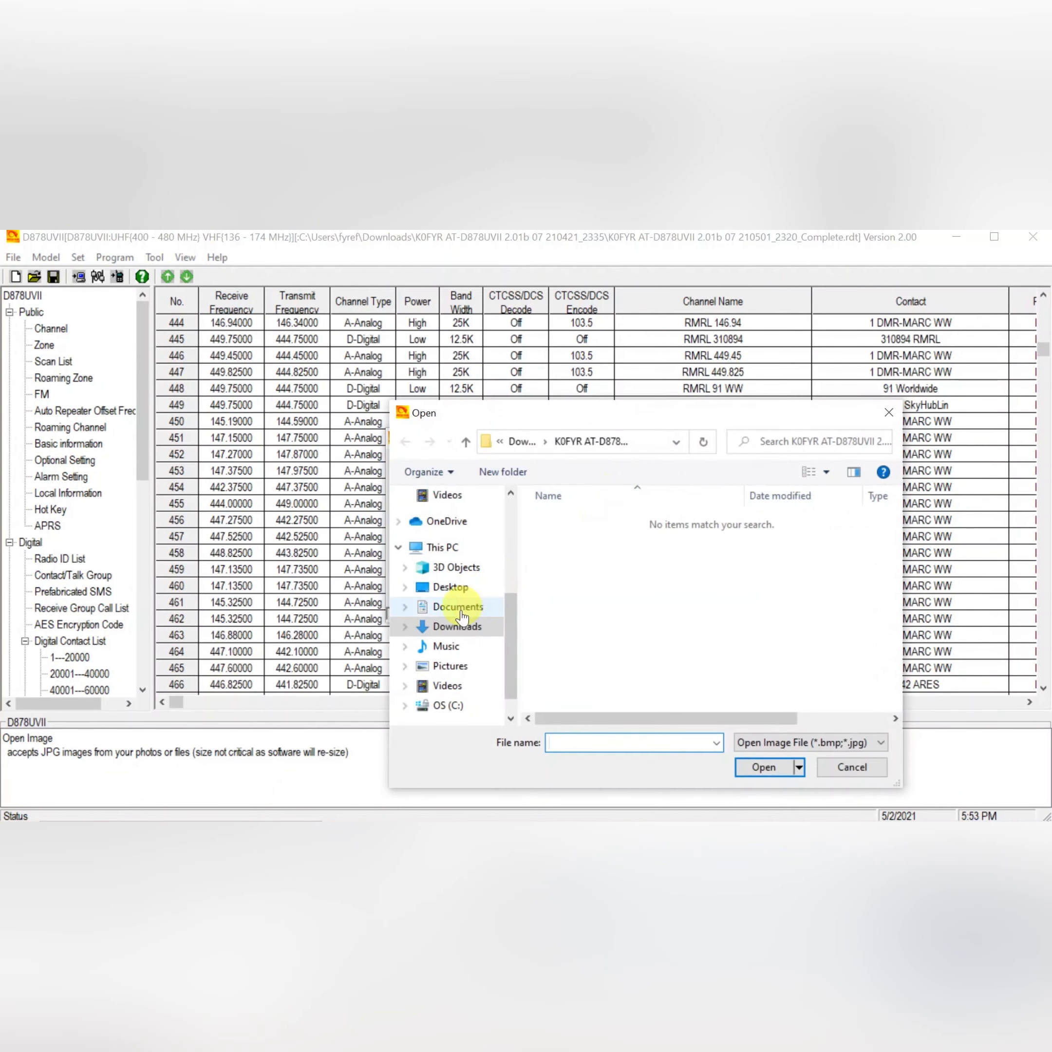
{"action": "left_click", "coordinate": [450, 666]}
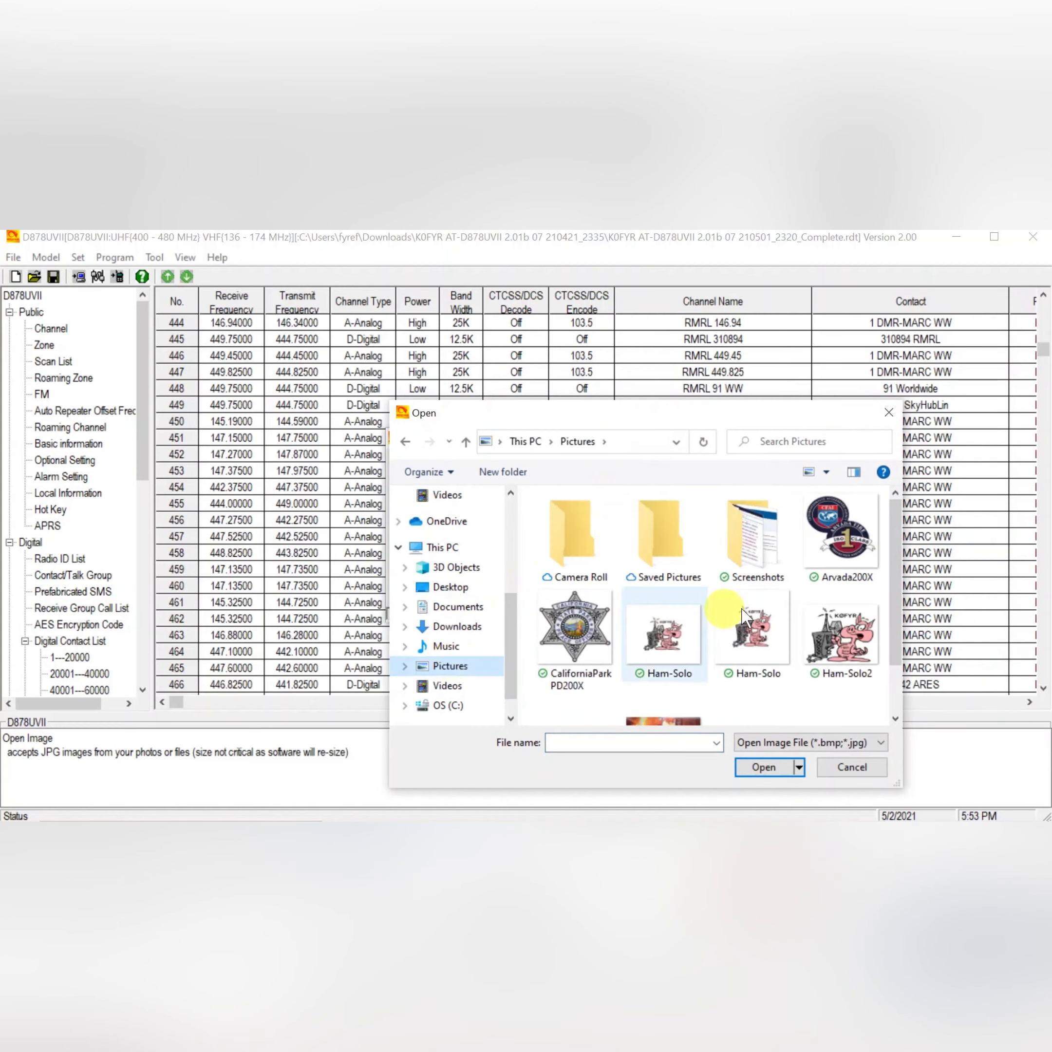
{"action": "double_click", "coordinate": [836, 636]}
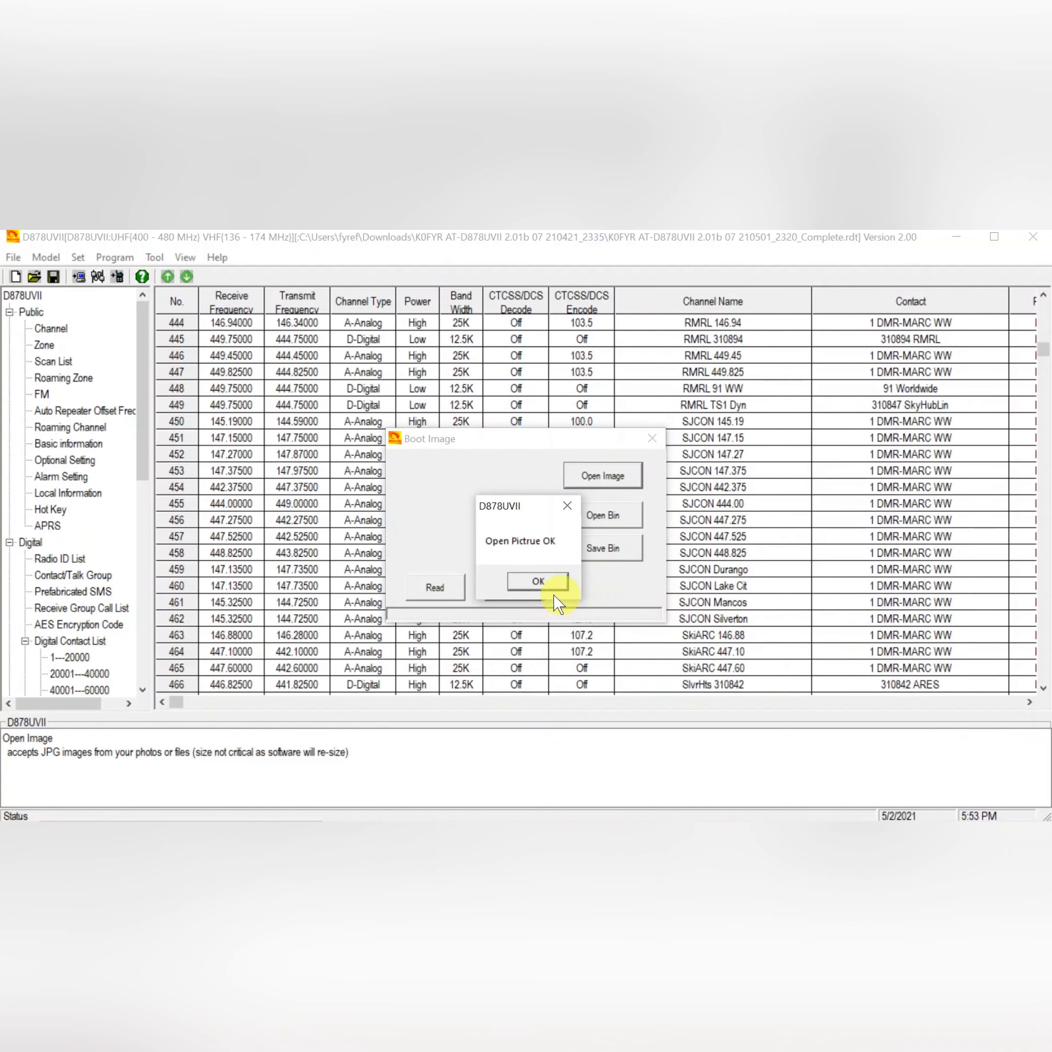
{"action": "left_click", "coordinate": [538, 583]}
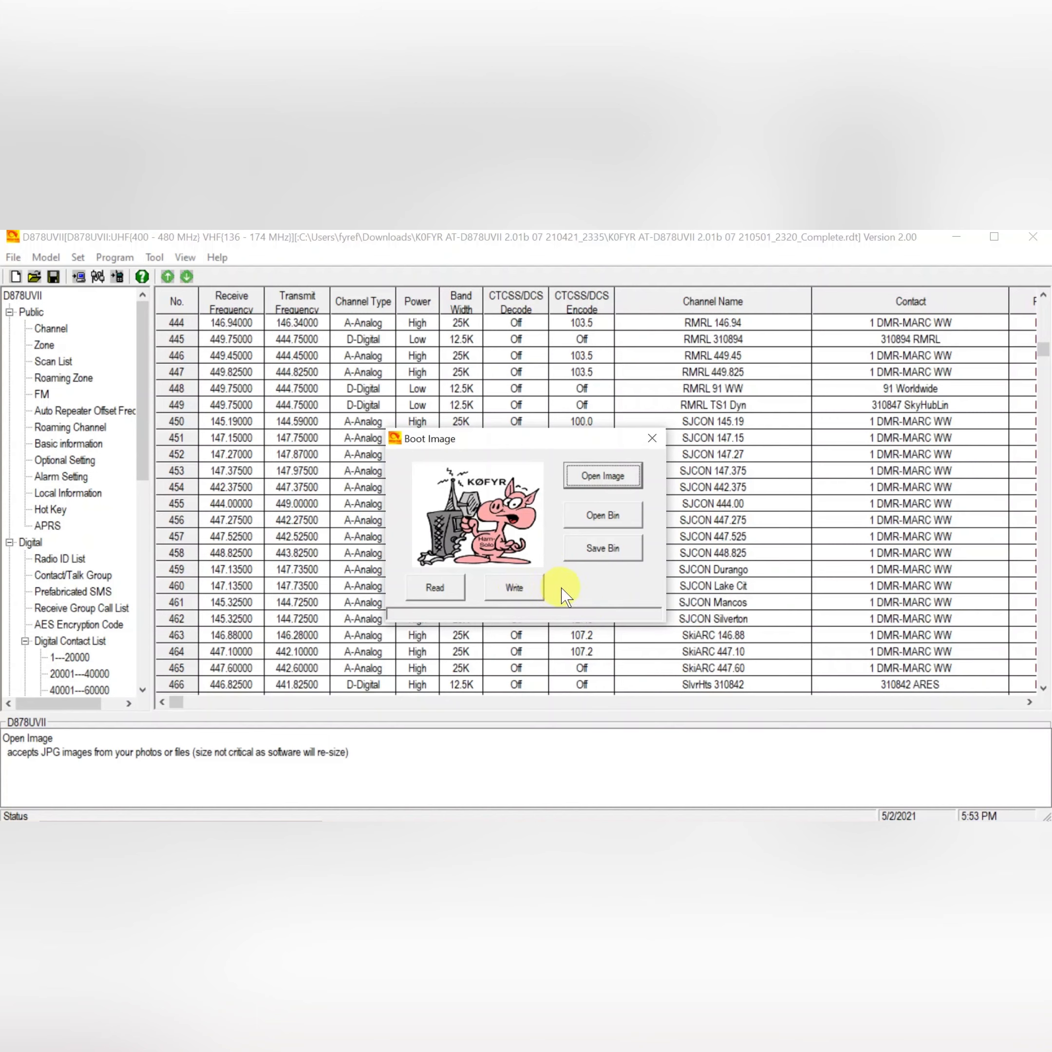
{"action": "left_click", "coordinate": [650, 440]}
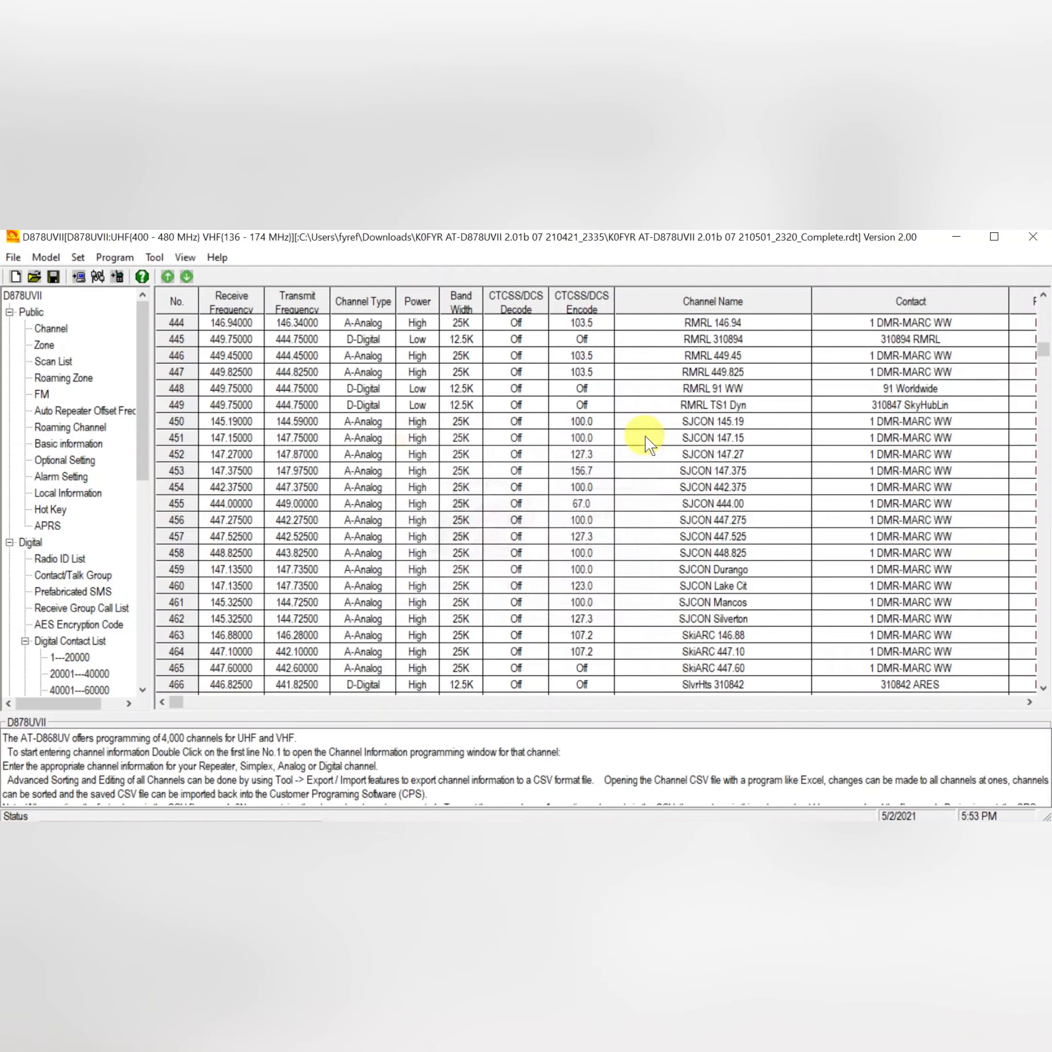
Open Standby BK Picture1 and try to pick an image from the K0FYR codeplug folder in Downloads, then cancel.
{"action": "left_click", "coordinate": [155, 258]}
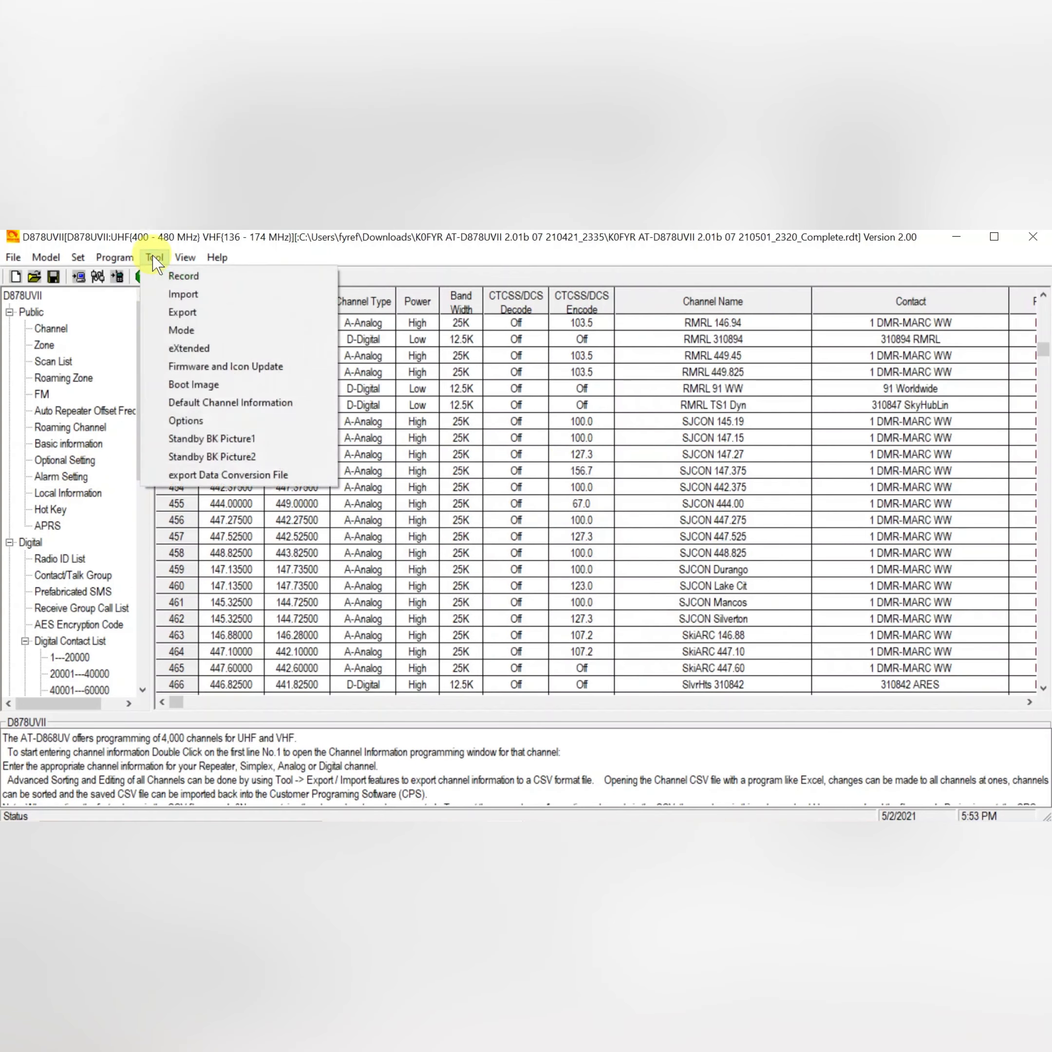
{"action": "left_click", "coordinate": [190, 440]}
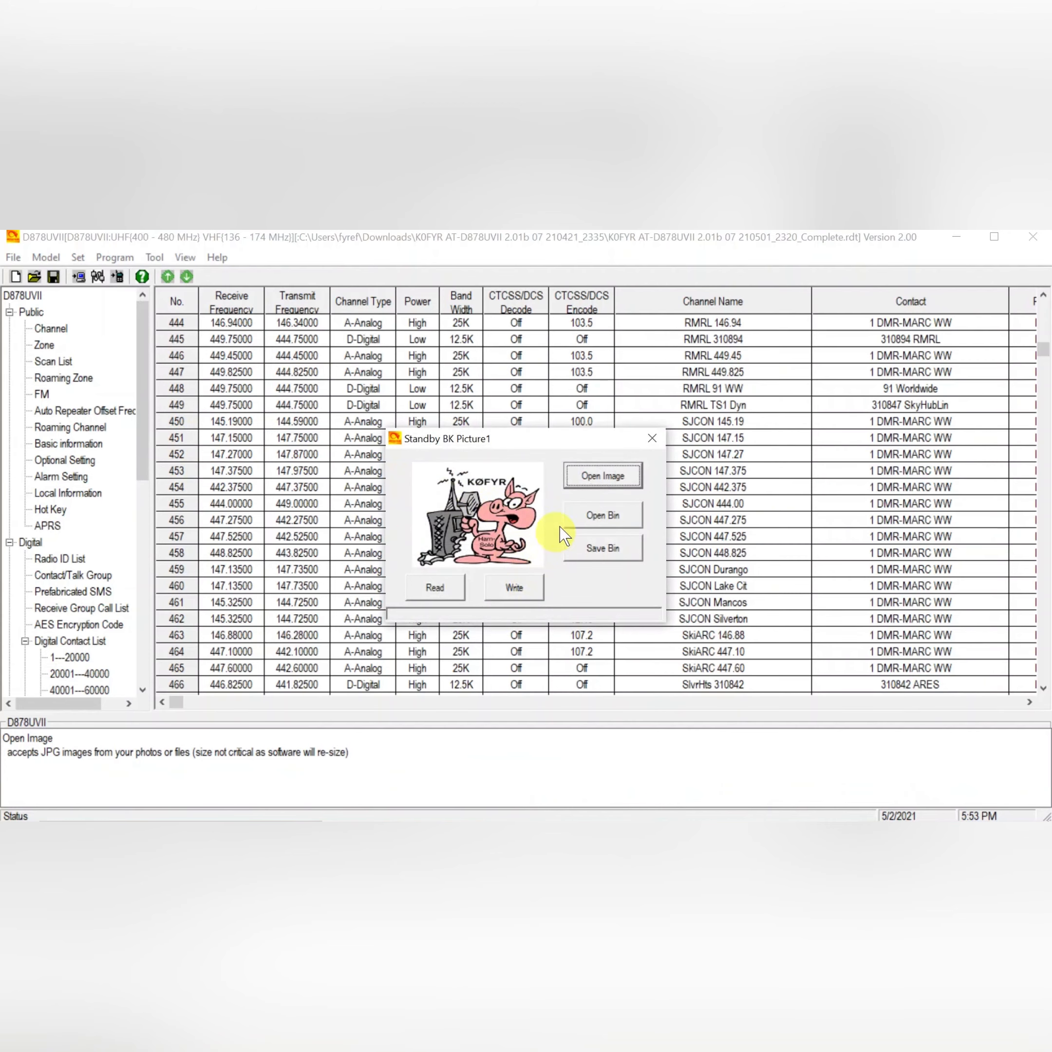
{"action": "left_click", "coordinate": [595, 483]}
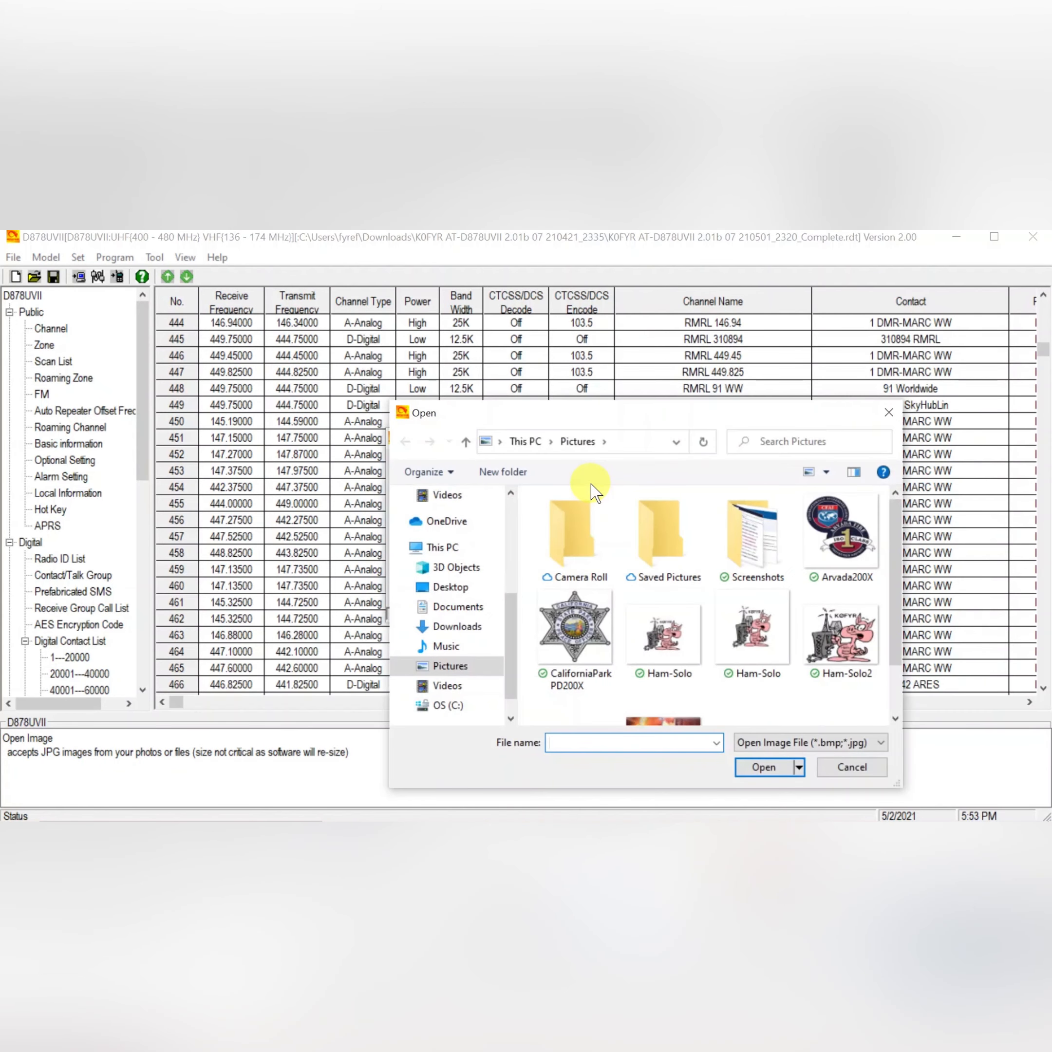
{"action": "left_click", "coordinate": [466, 443]}
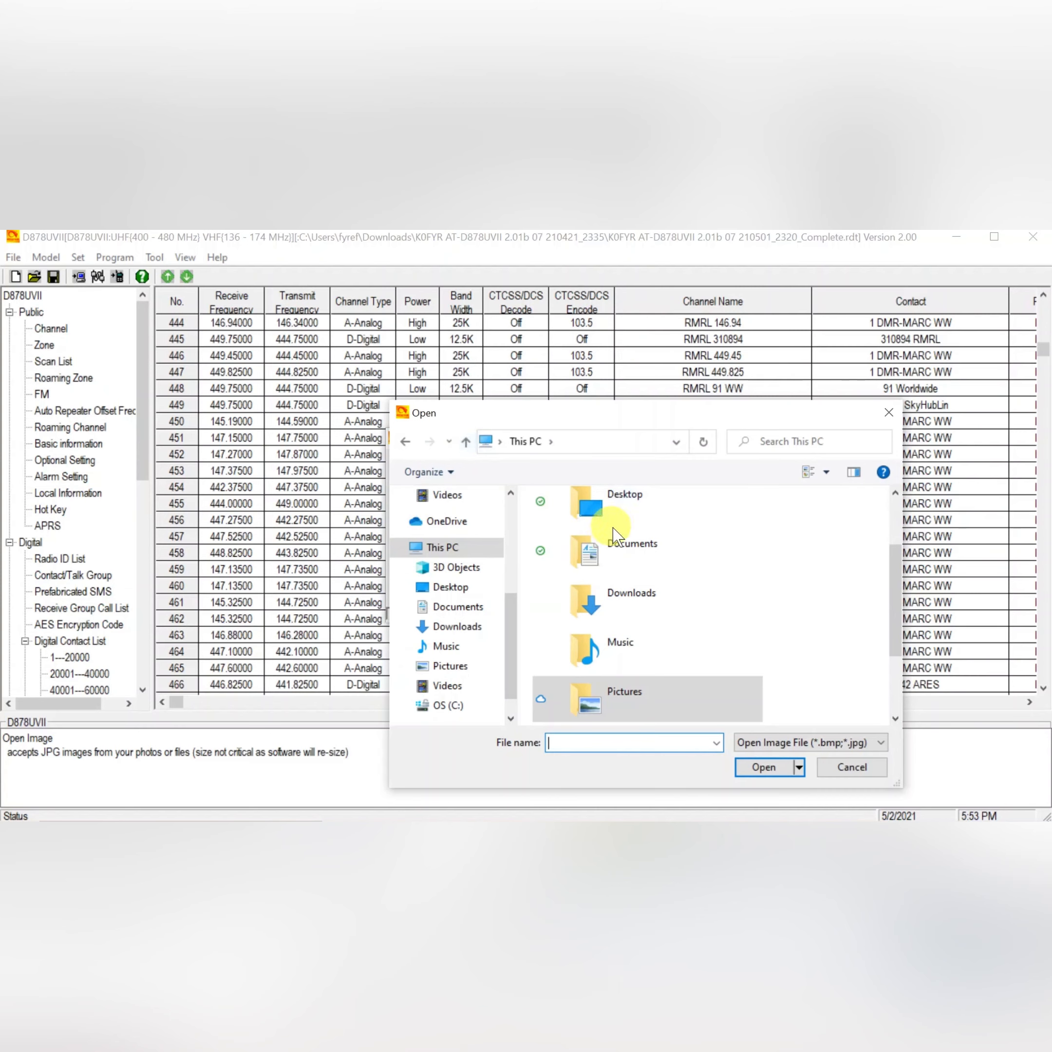
{"action": "double_click", "coordinate": [622, 603]}
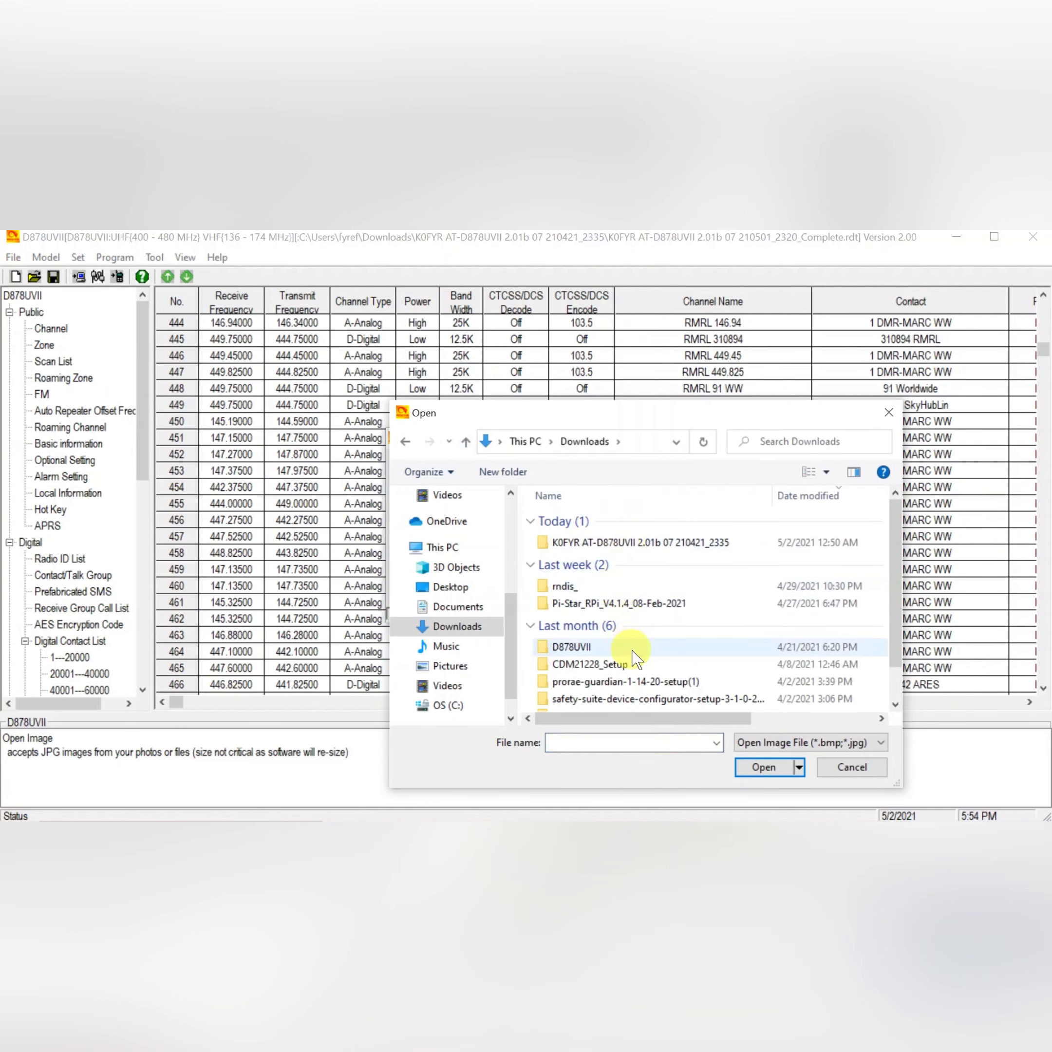
{"action": "double_click", "coordinate": [603, 543]}
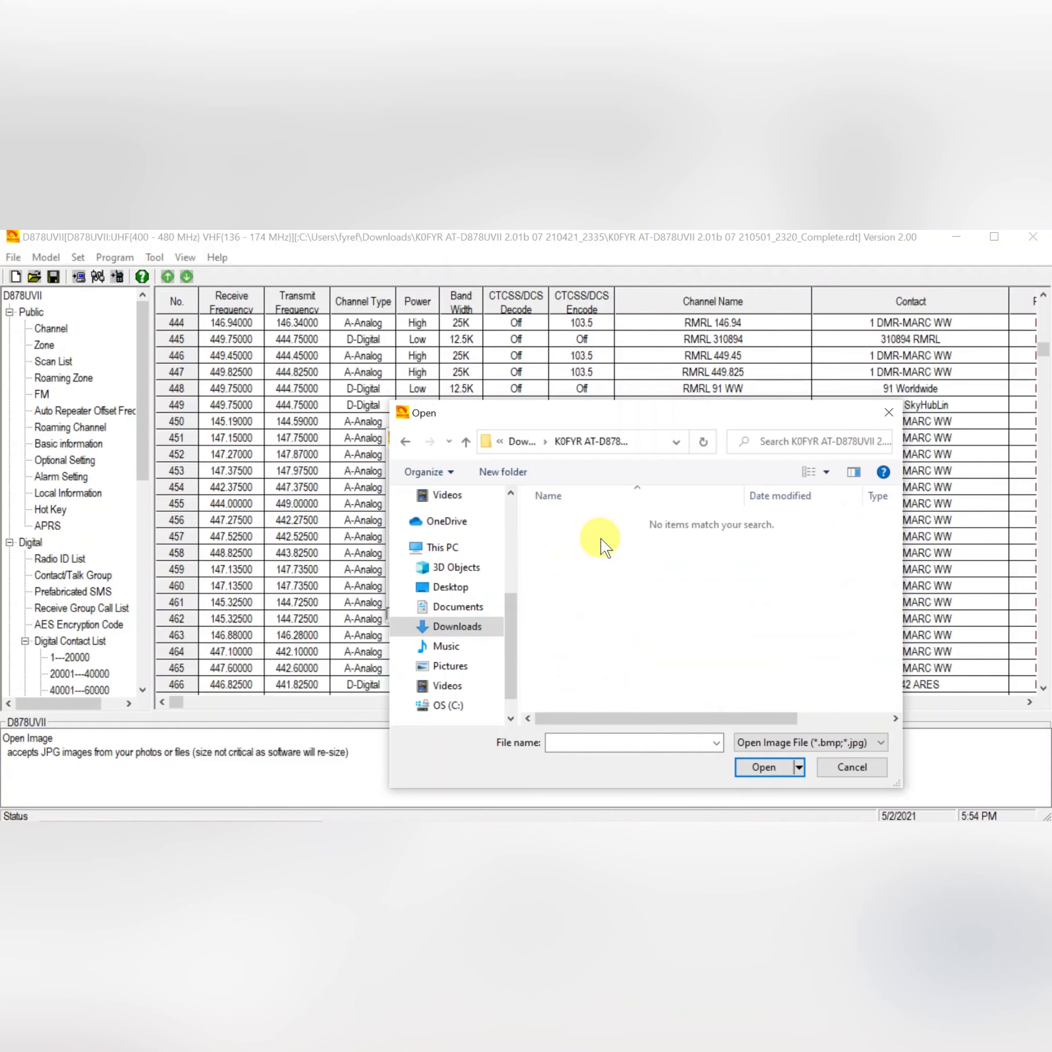
{"action": "left_click", "coordinate": [465, 441]}
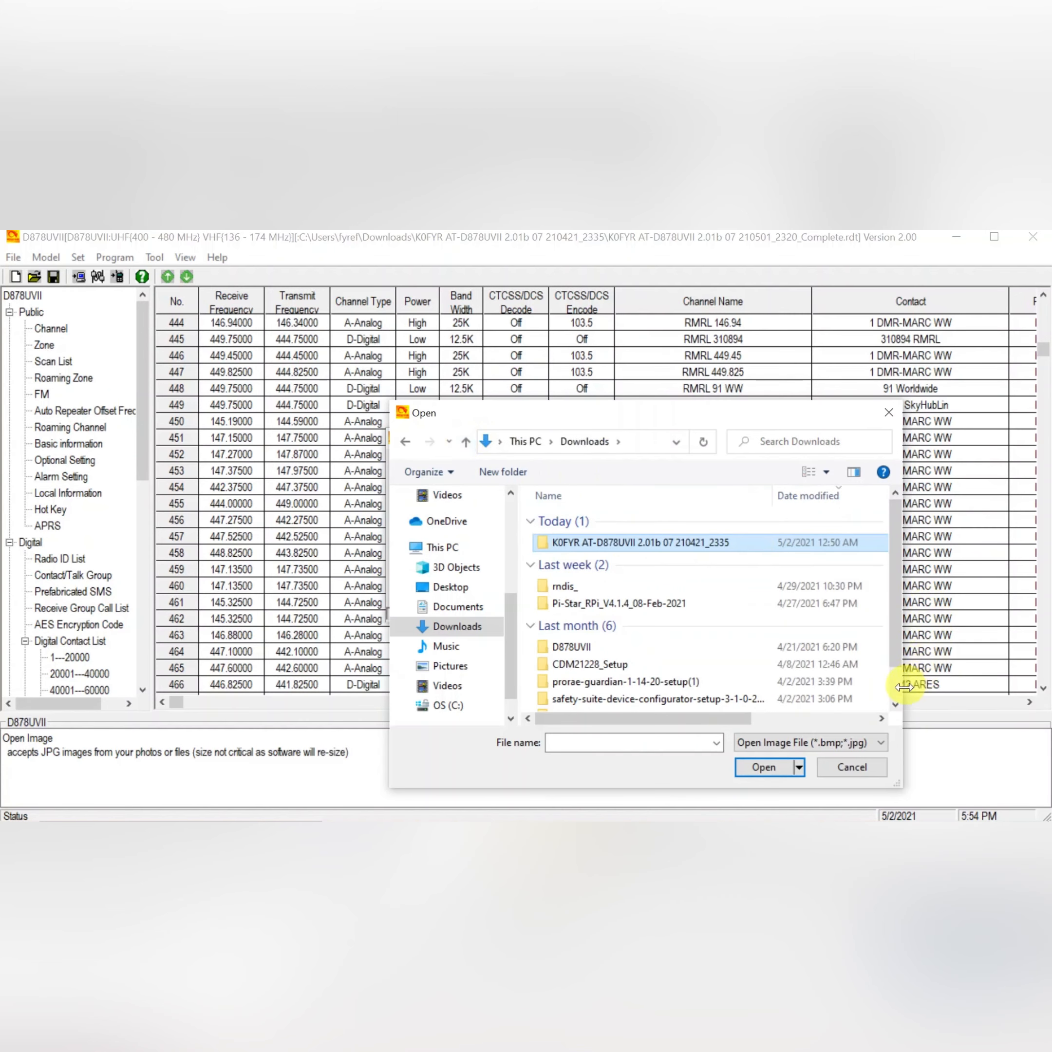
{"action": "left_click", "coordinate": [895, 705]}
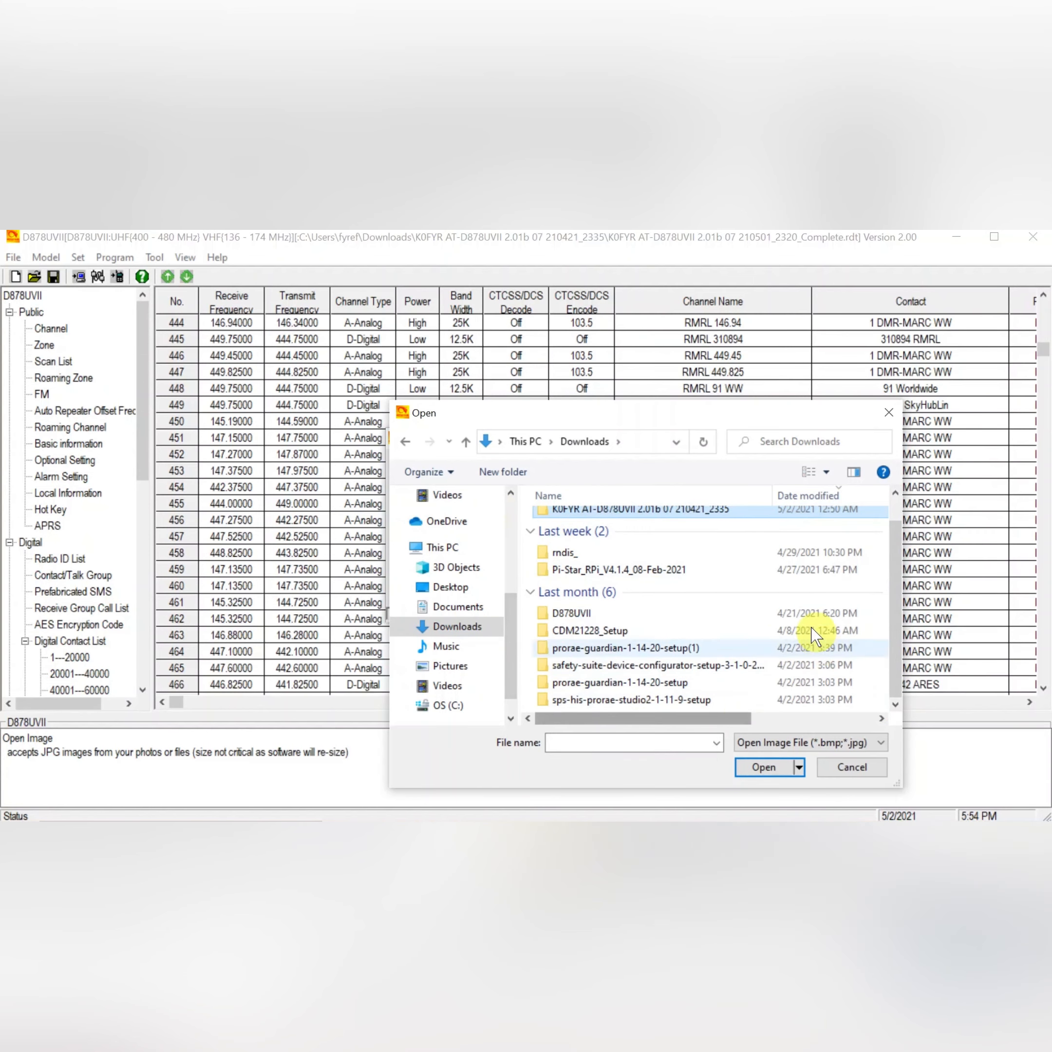
{"action": "double_click", "coordinate": [580, 510]}
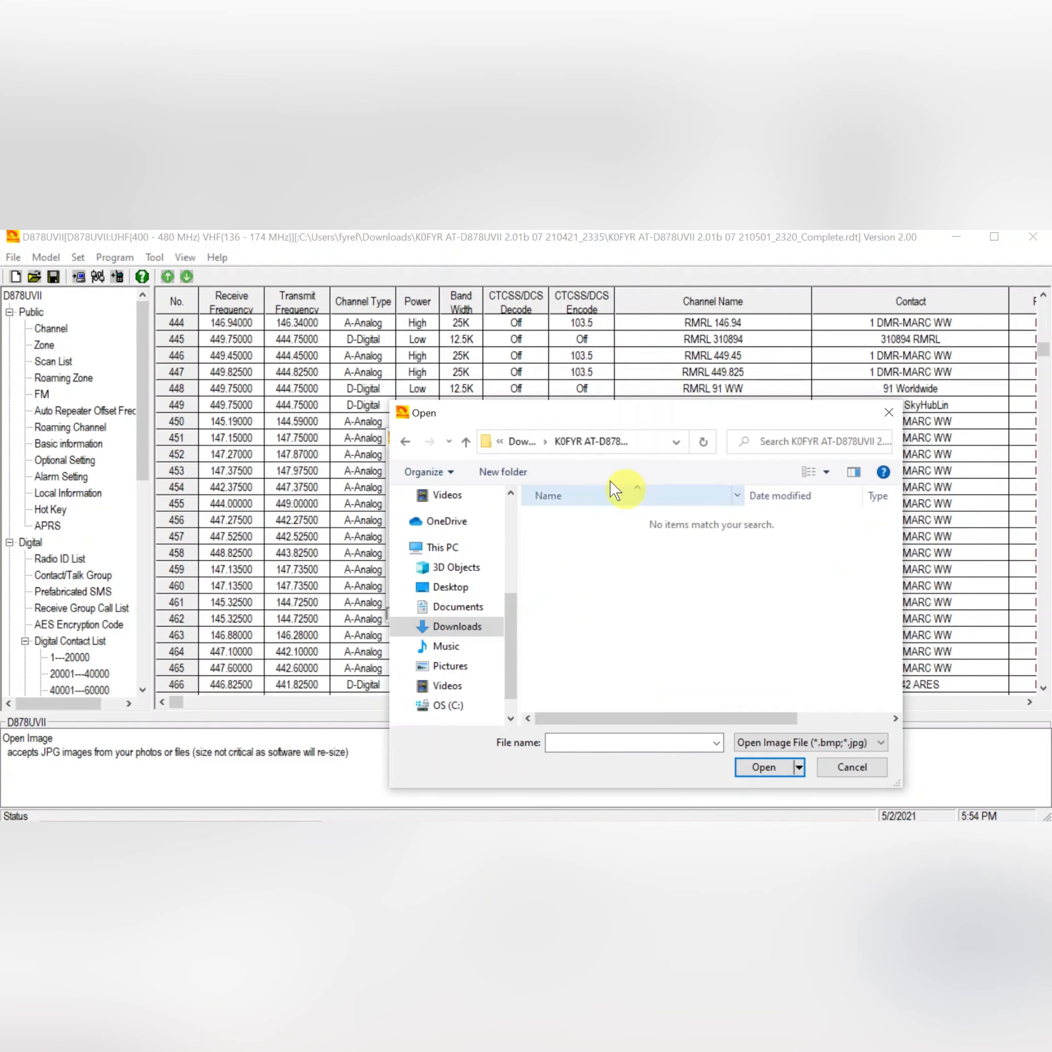
{"action": "left_click", "coordinate": [466, 442]}
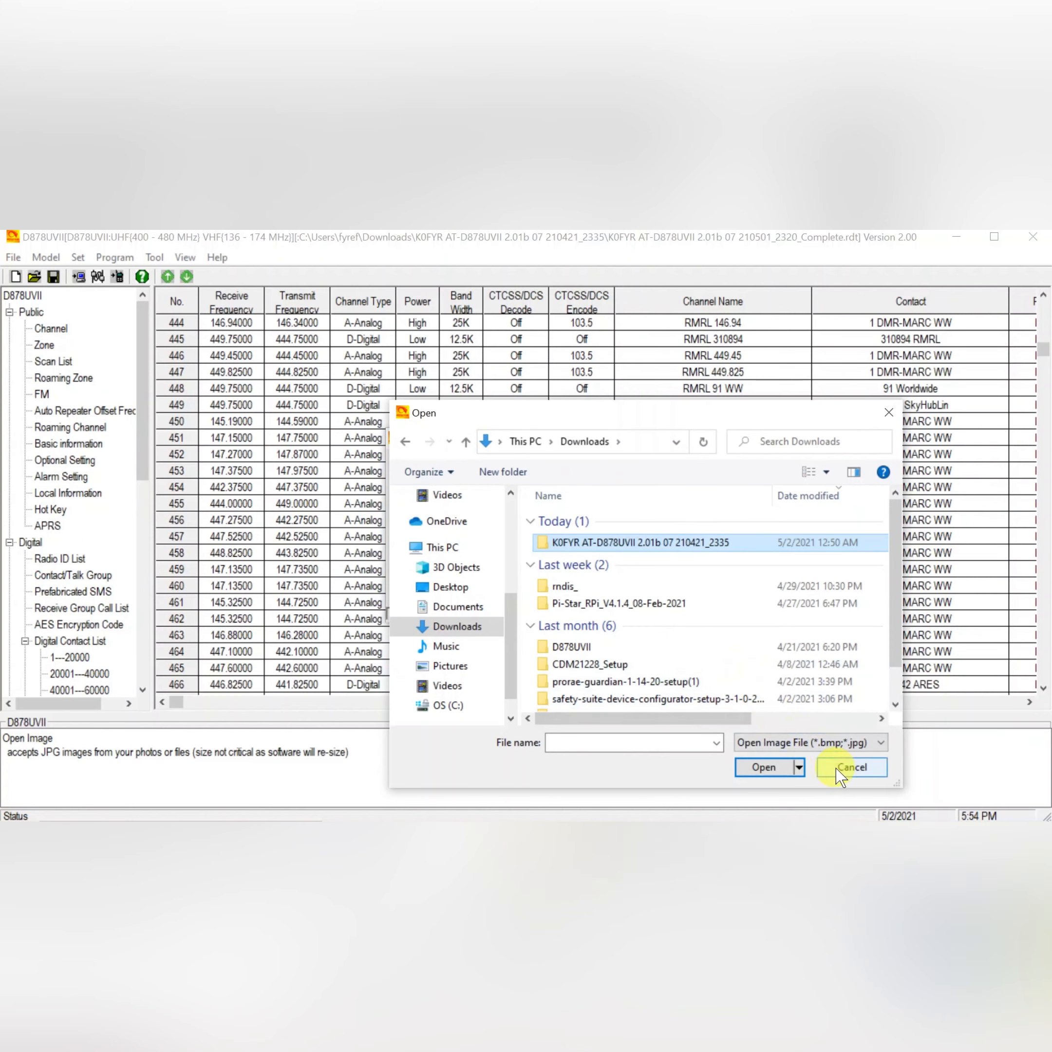
{"action": "left_click", "coordinate": [465, 628]}
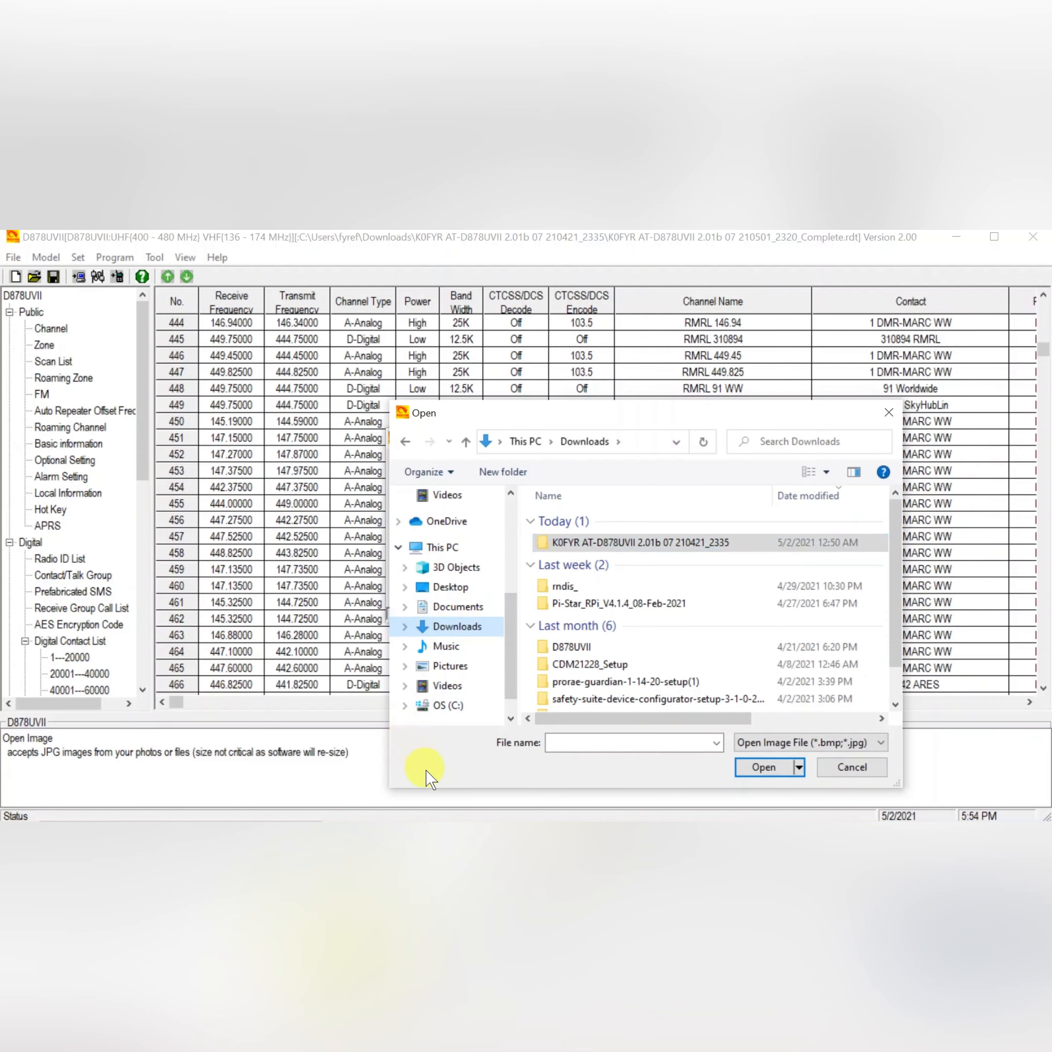
{"action": "left_click", "coordinate": [851, 768]}
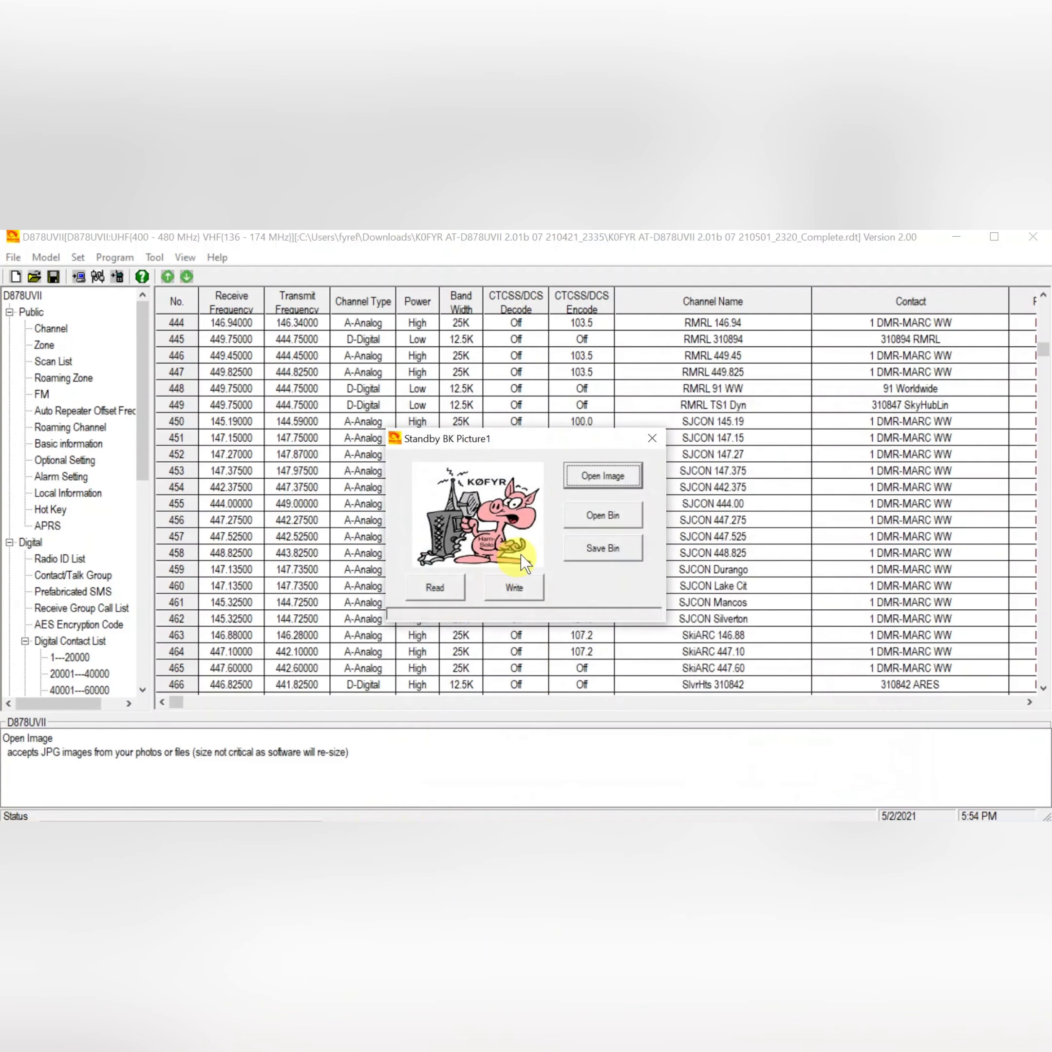
Close the standby picture dialog and browse to the D878UVscreens folder inside the D878UVII folder in Downloads.
{"action": "left_click", "coordinate": [653, 439]}
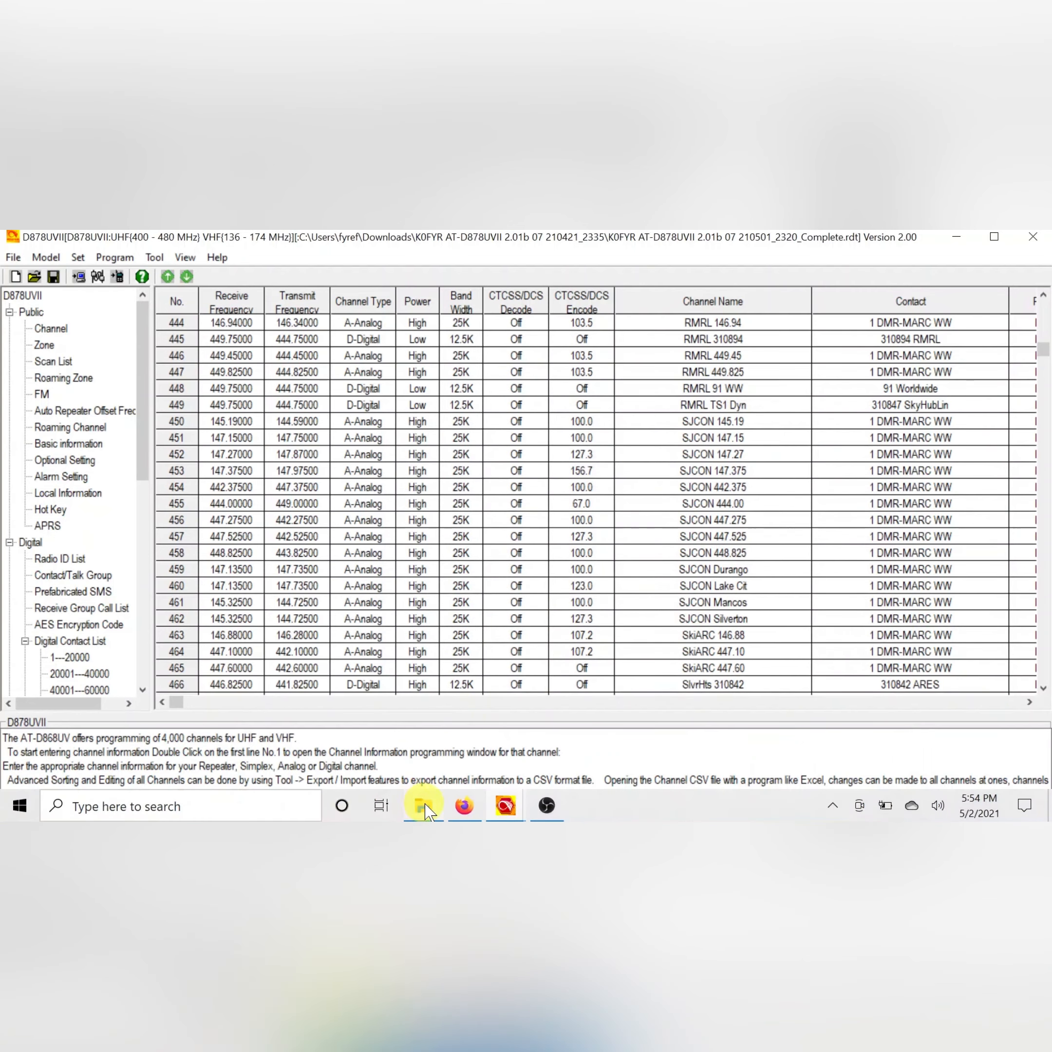
{"action": "left_click", "coordinate": [423, 806]}
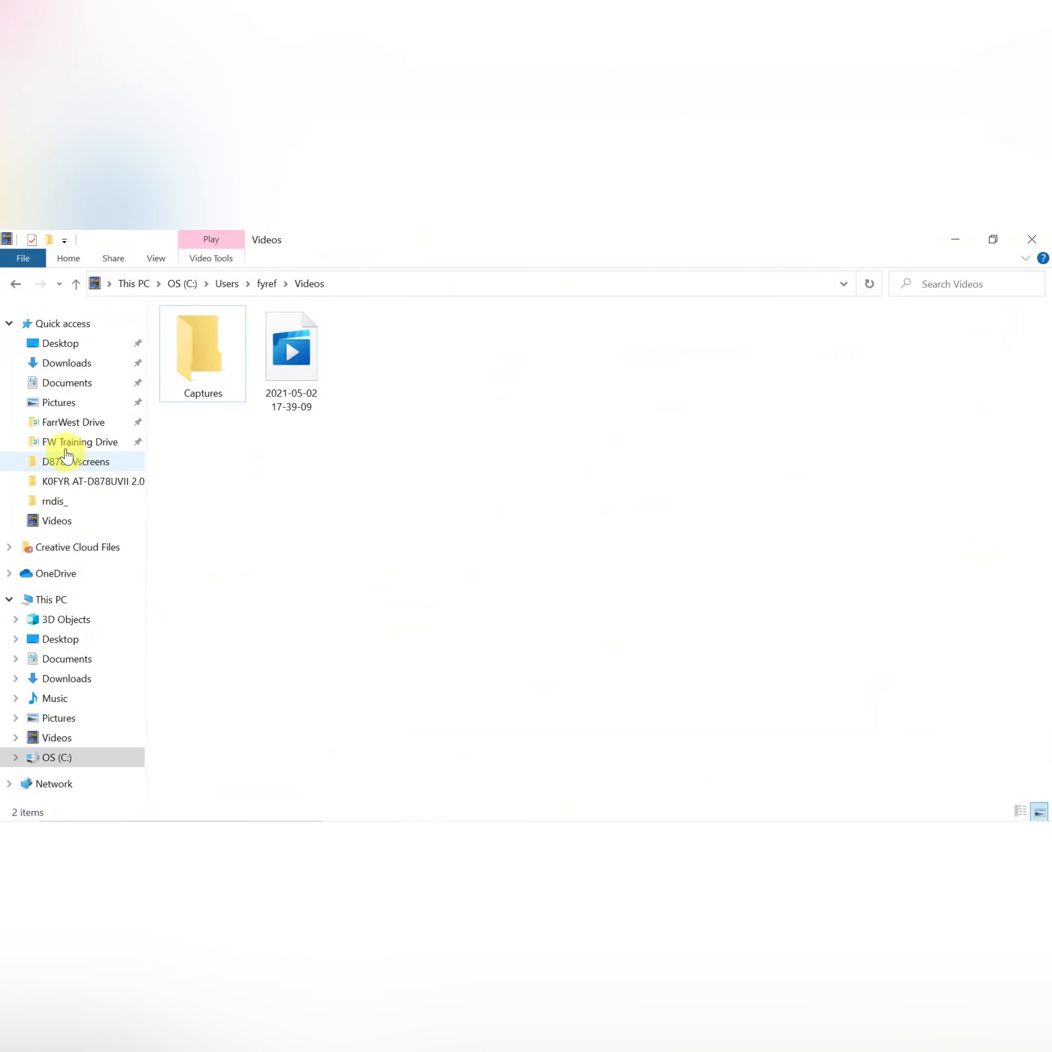
{"action": "left_click", "coordinate": [66, 363]}
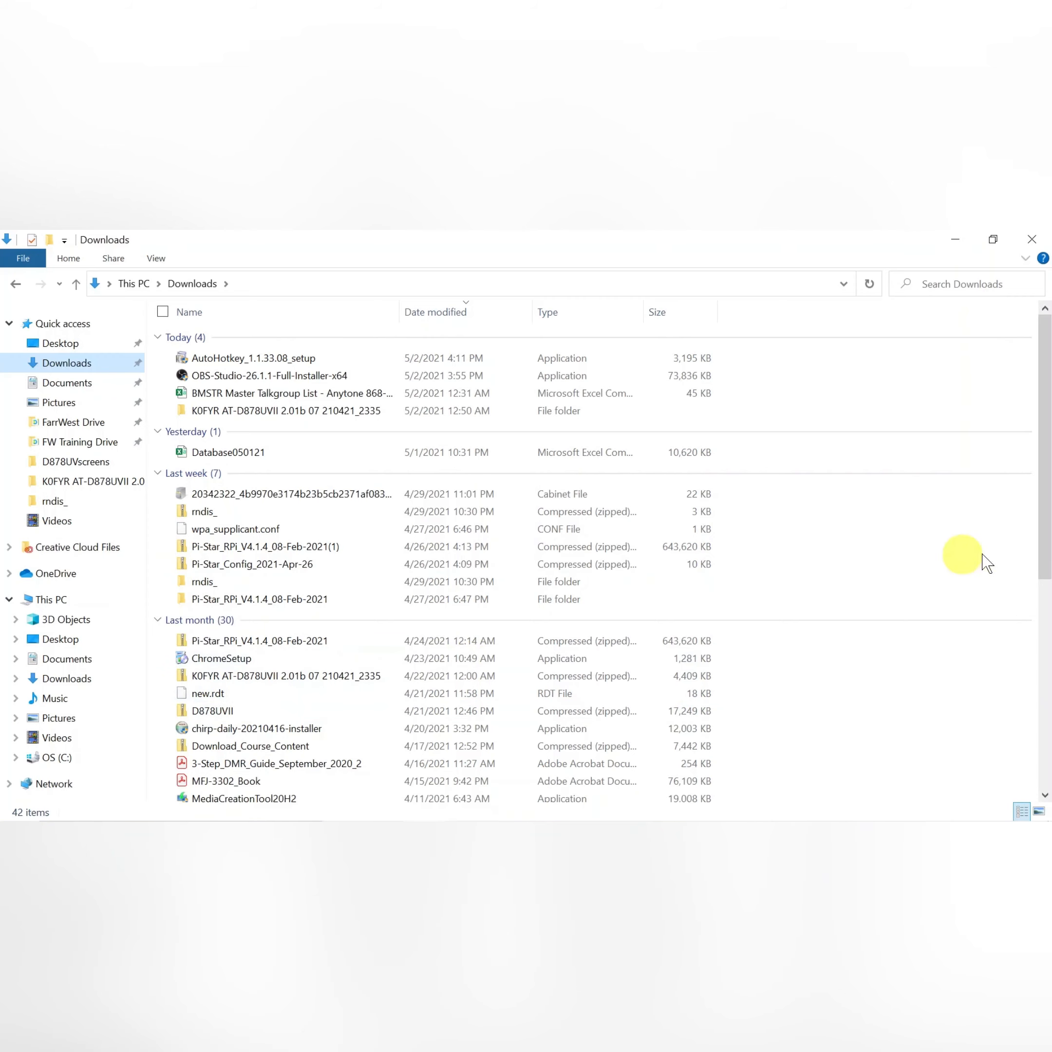
{"action": "scroll", "coordinate": [1047, 442], "scroll_direction": "down", "scroll_amount": 3}
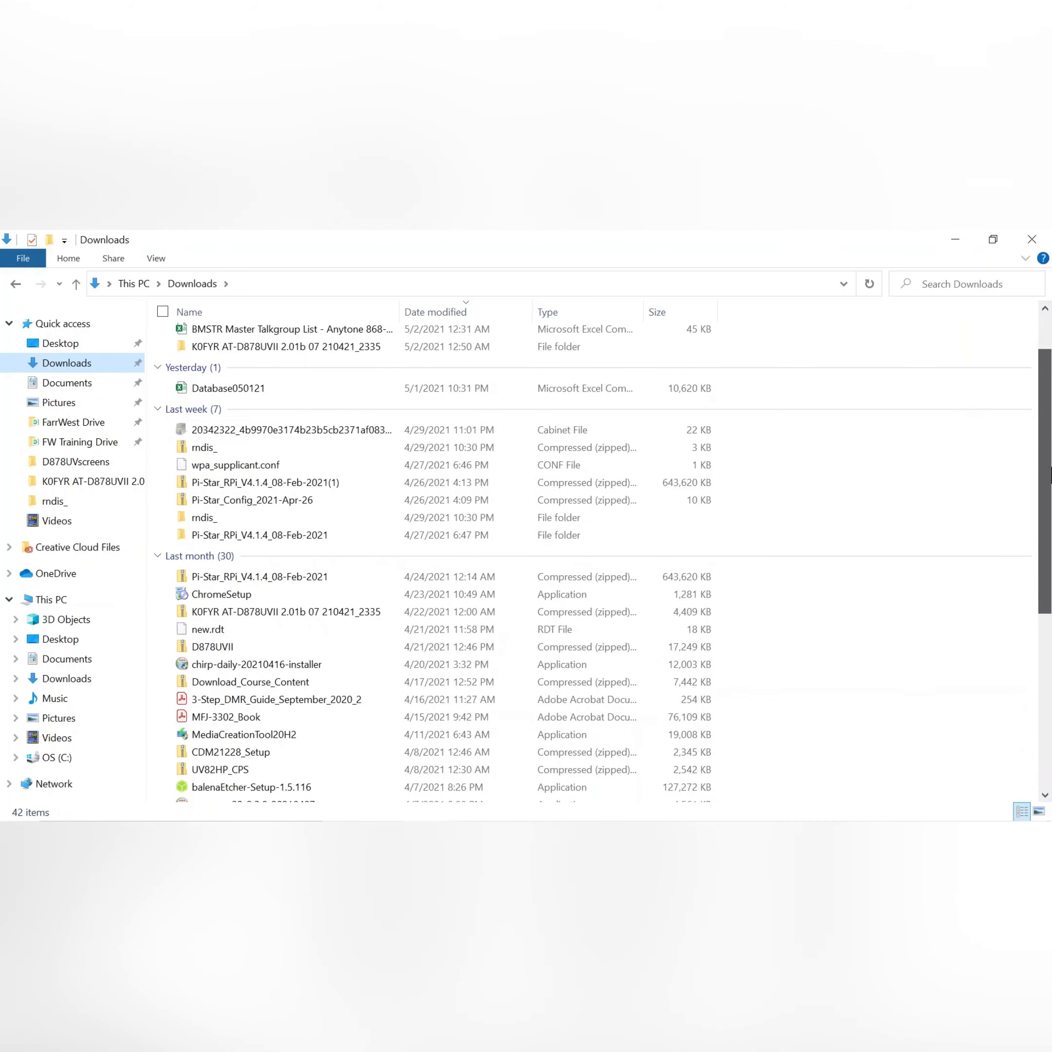
{"action": "left_click_drag", "start_coordinate": [1050, 508], "coordinate": [1050, 630]}
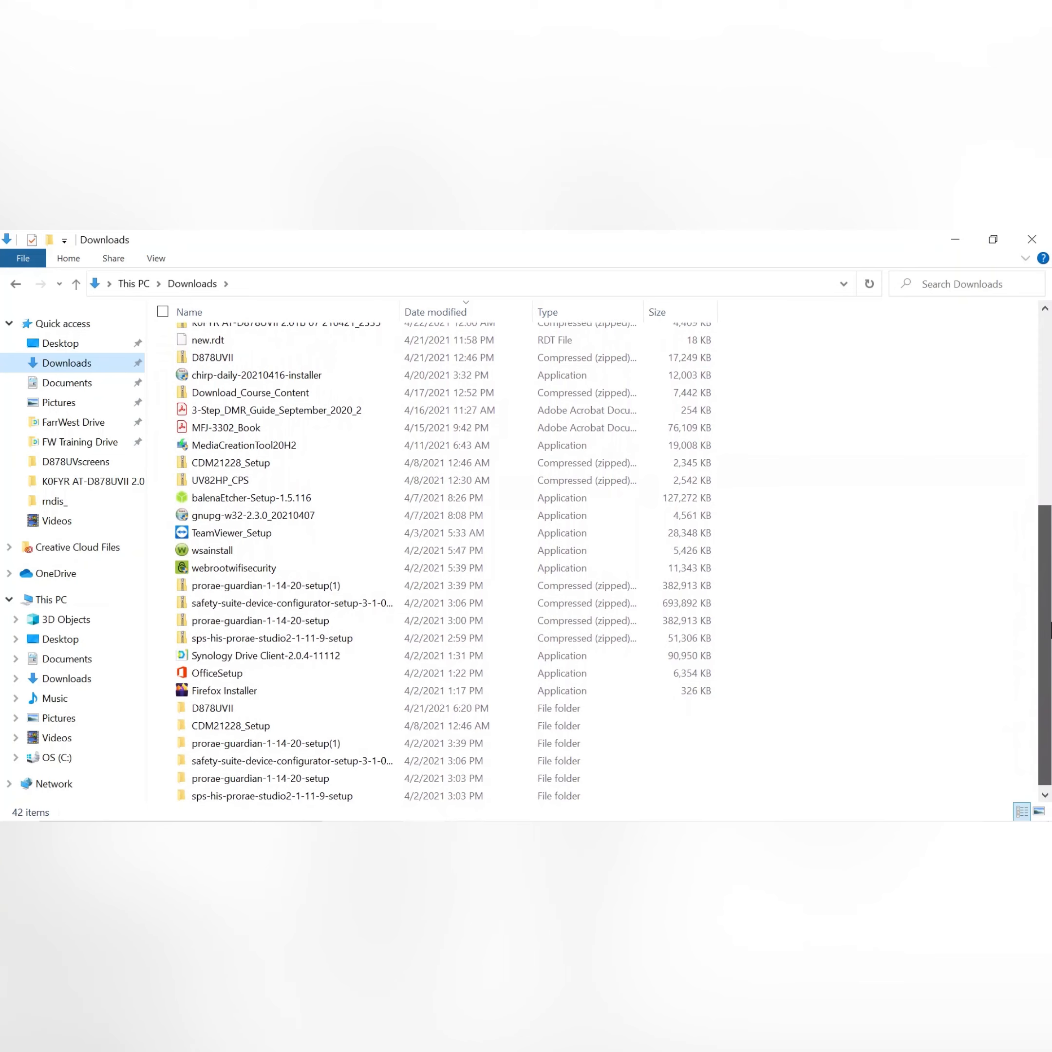
{"action": "double_click", "coordinate": [210, 714]}
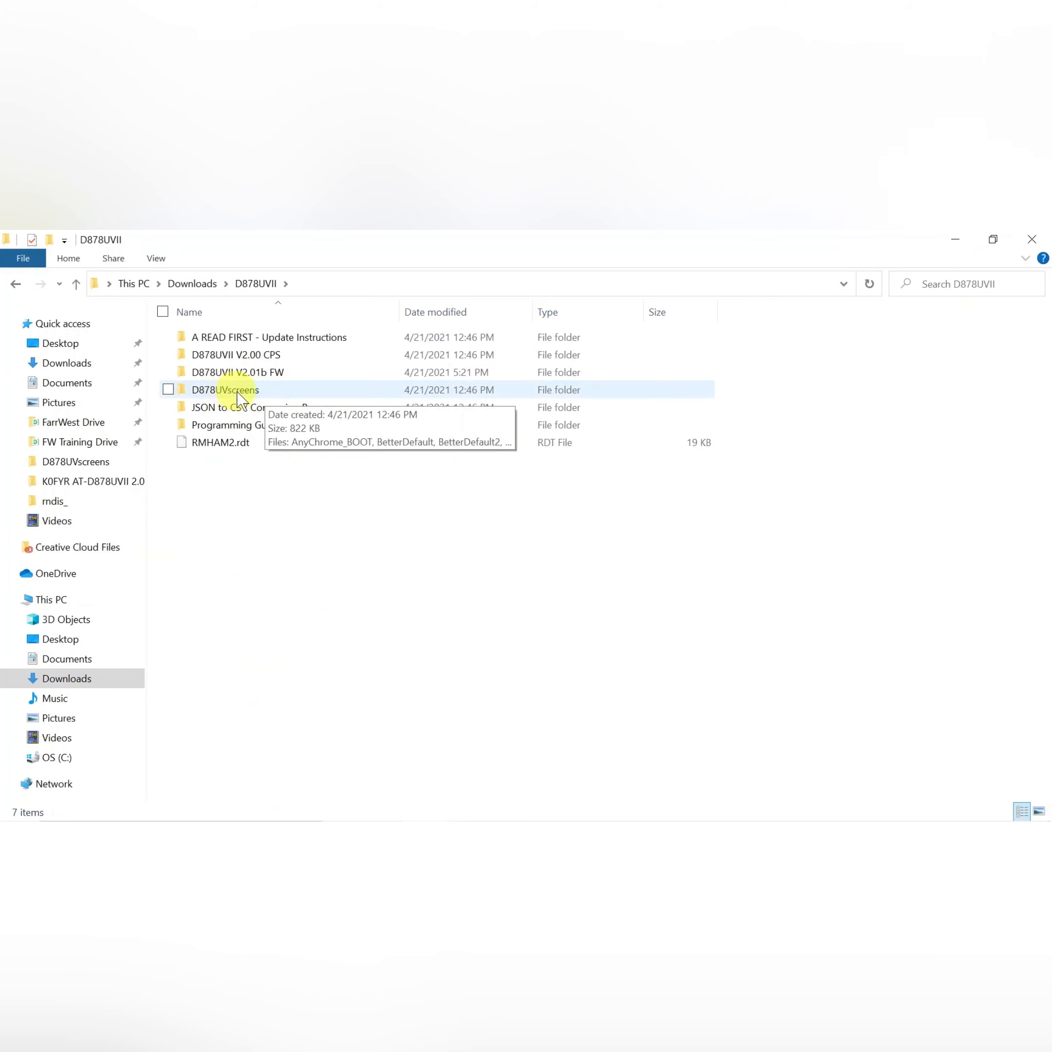
{"action": "double_click", "coordinate": [238, 390]}
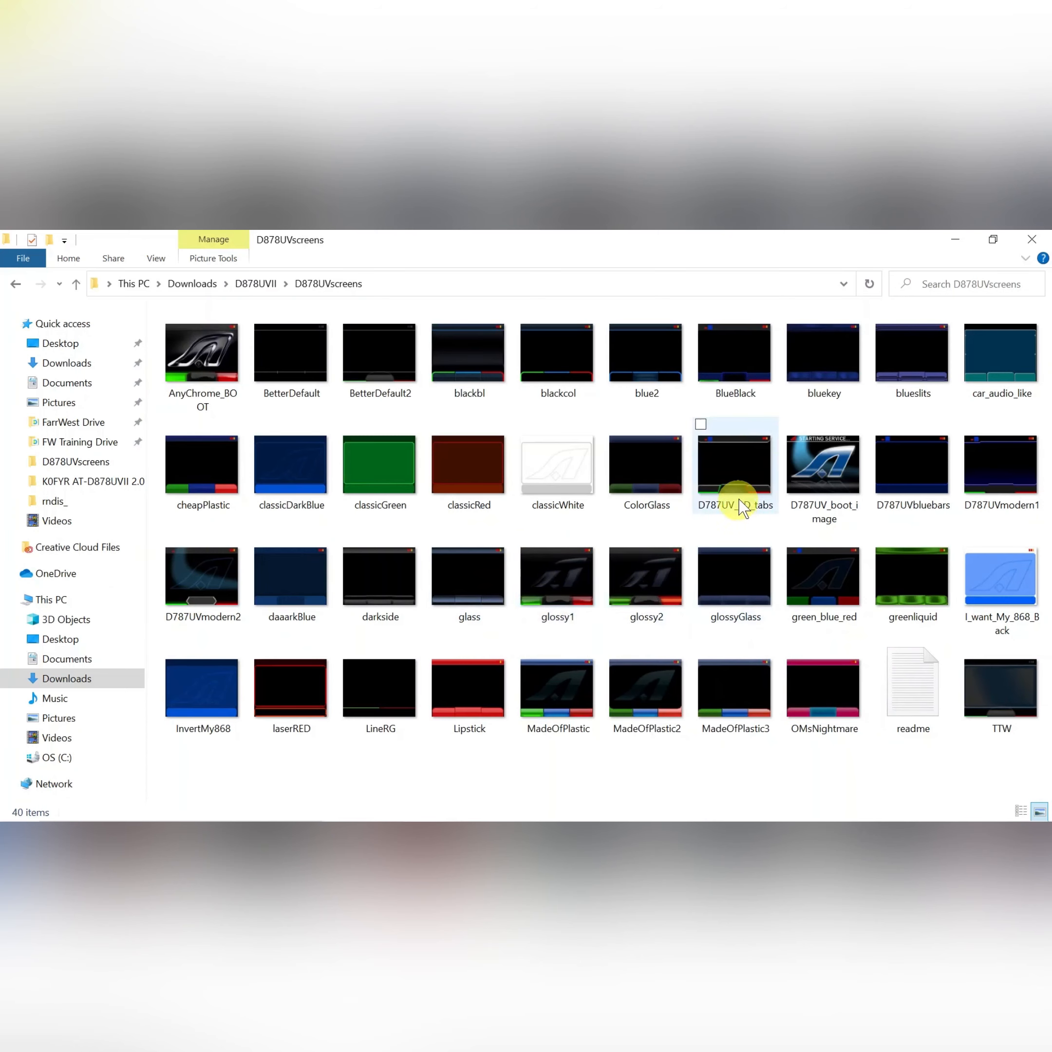
Open the D787UV_3D_tabs image, zoom in to examine it, and close the viewer.
{"action": "double_click", "coordinate": [733, 464]}
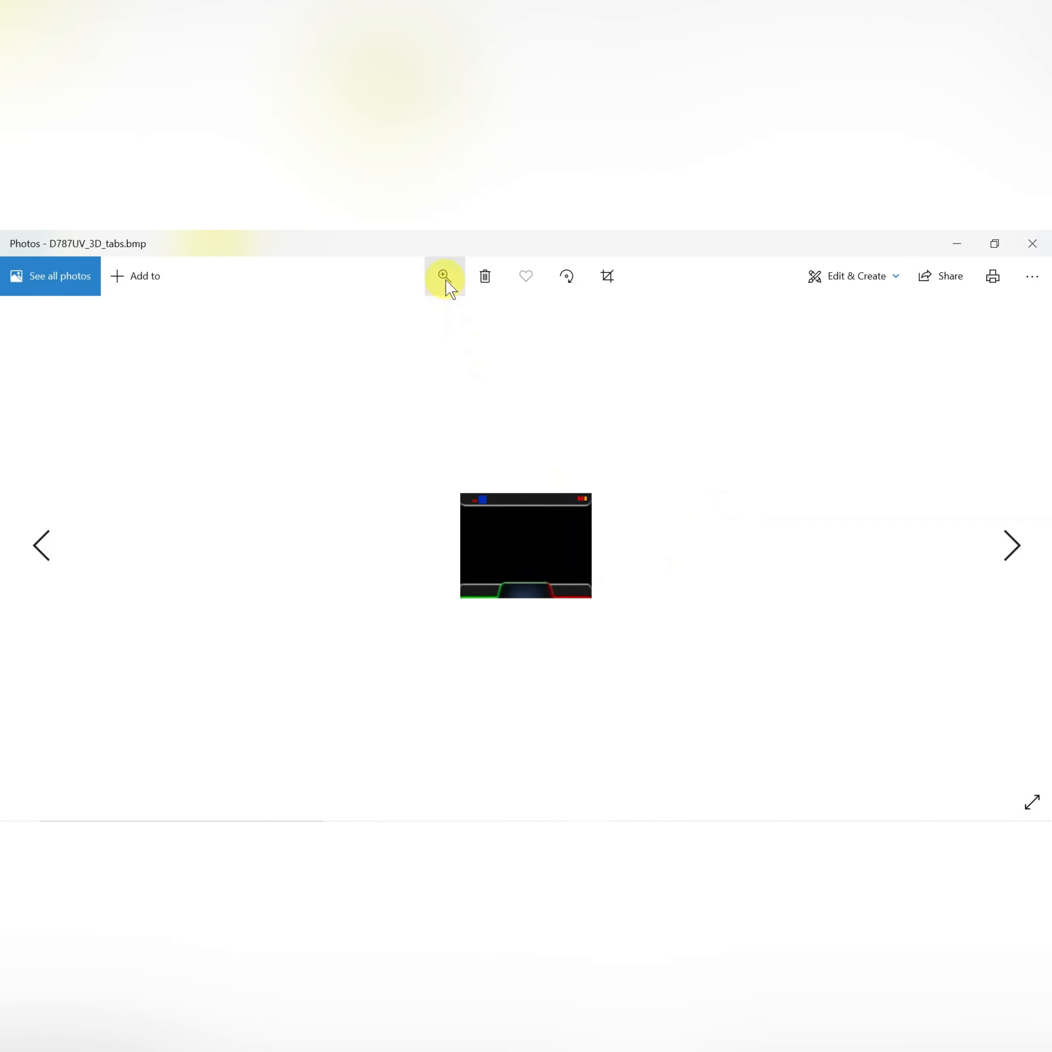
{"action": "left_click", "coordinate": [444, 277]}
{"action": "left_click_drag", "start_coordinate": [396, 325], "coordinate": [503, 345]}
{"action": "left_click", "coordinate": [670, 437]}
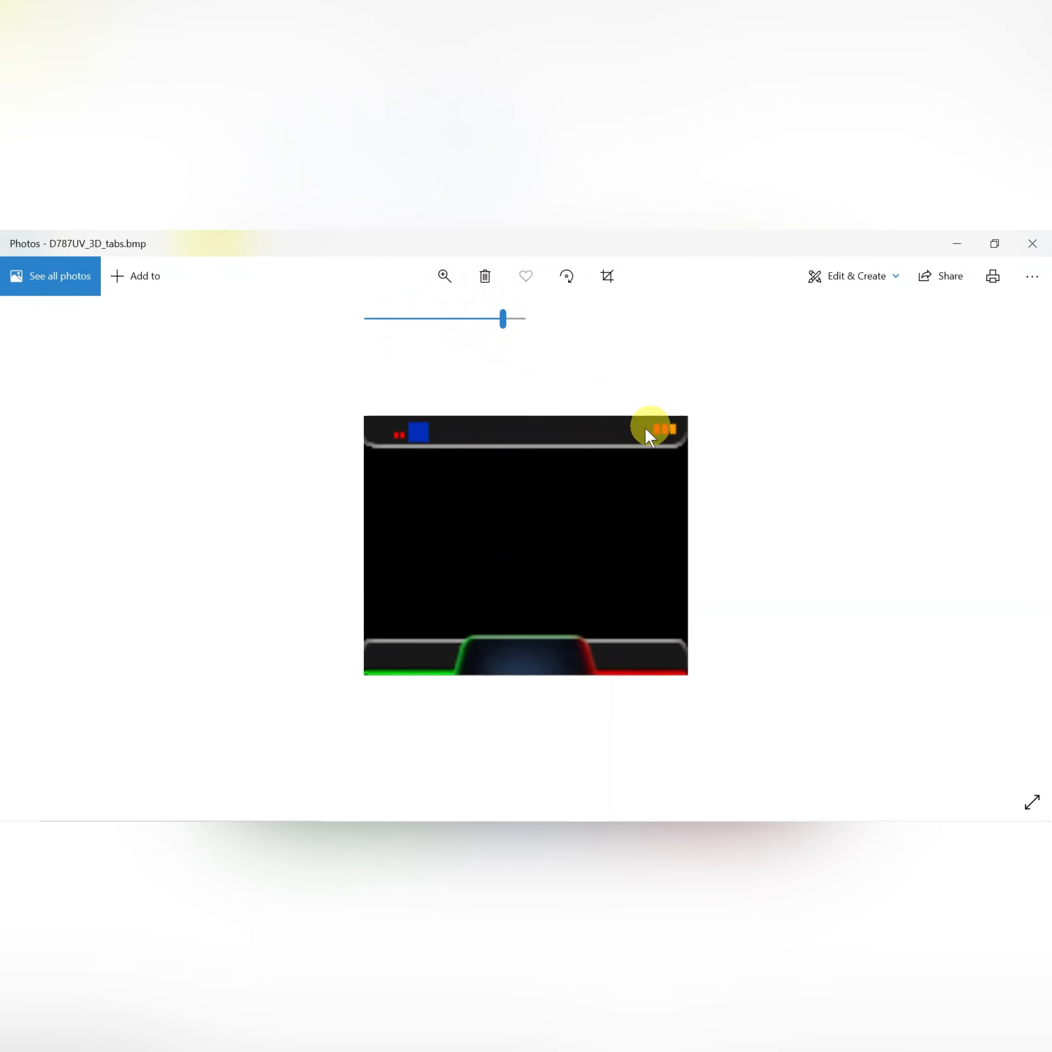
{"action": "left_click", "coordinate": [406, 436]}
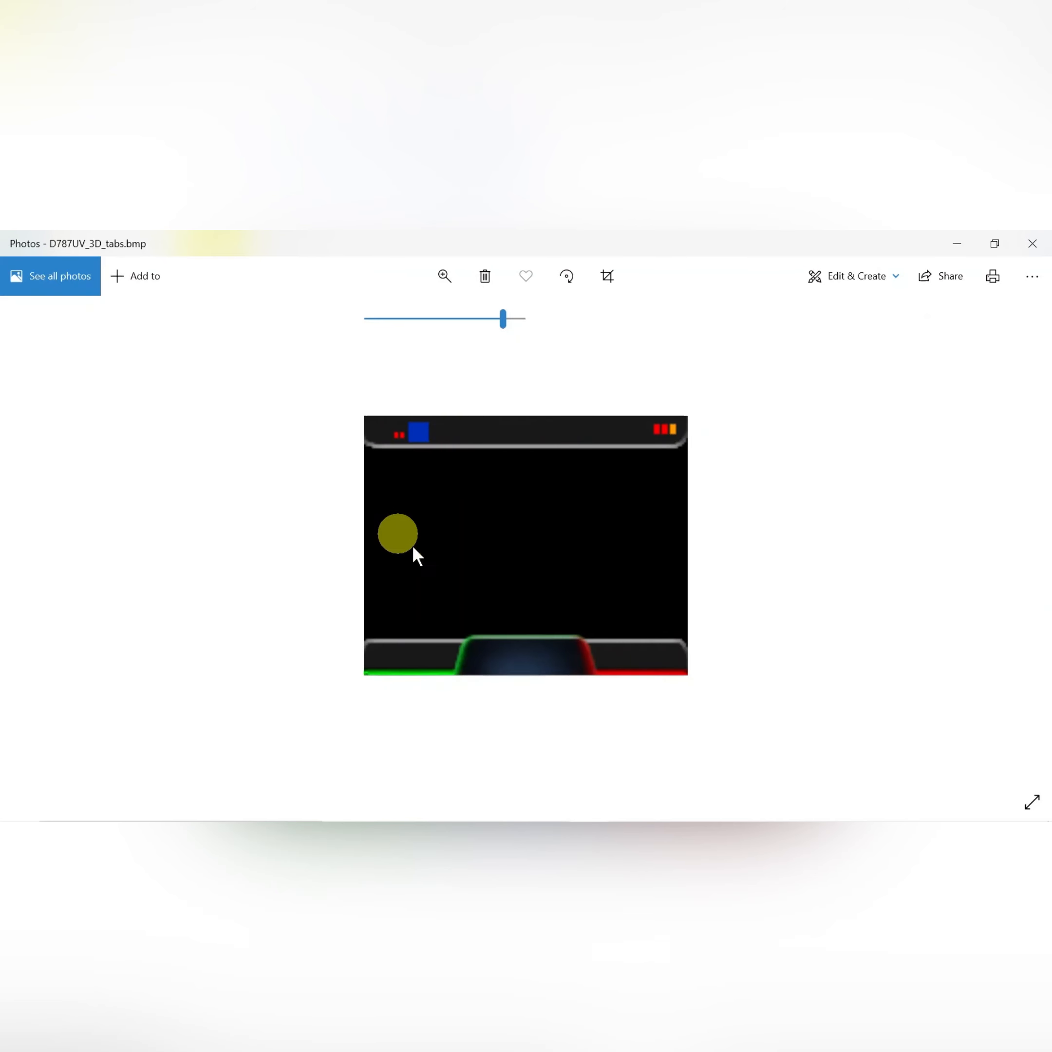
{"action": "left_click", "coordinate": [548, 438]}
{"action": "left_click", "coordinate": [575, 597]}
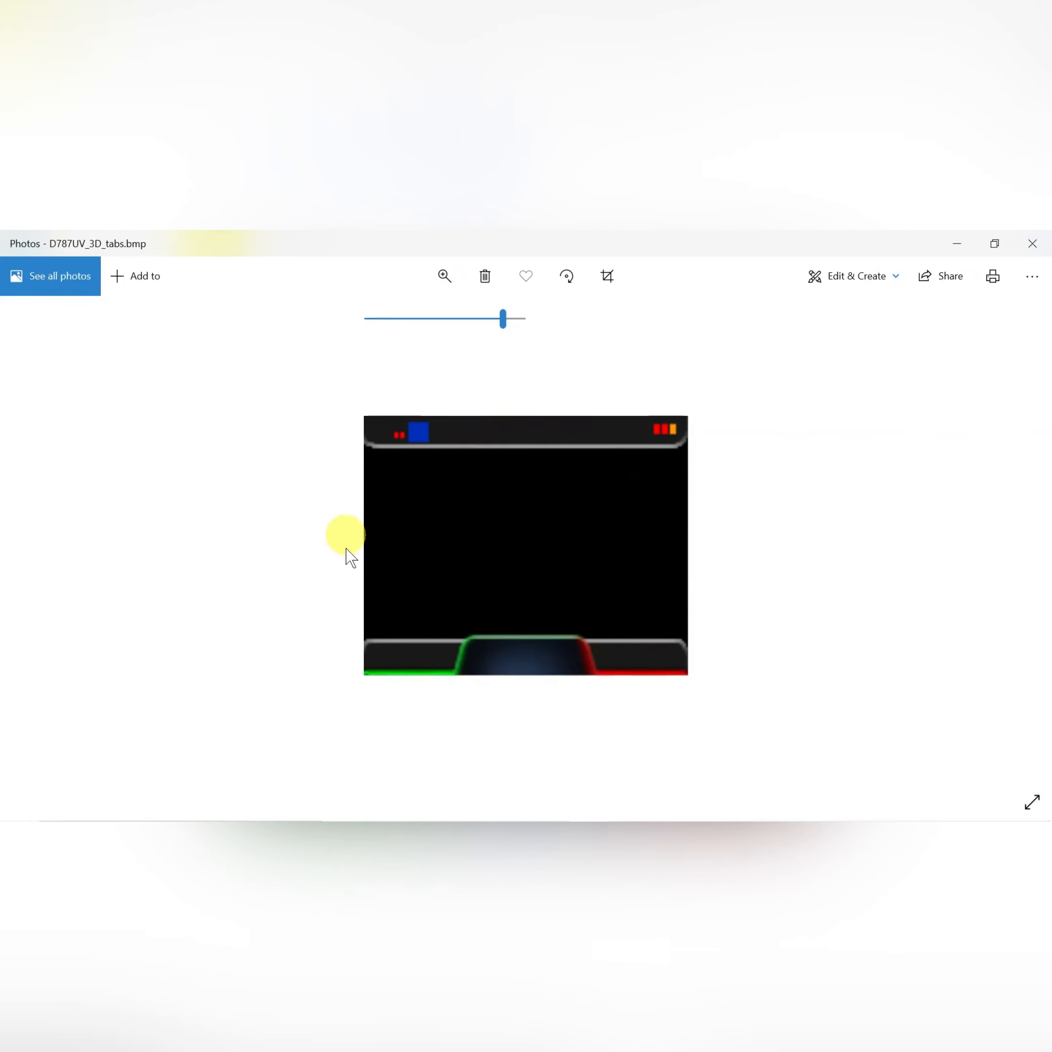
{"action": "left_click", "coordinate": [1031, 248]}
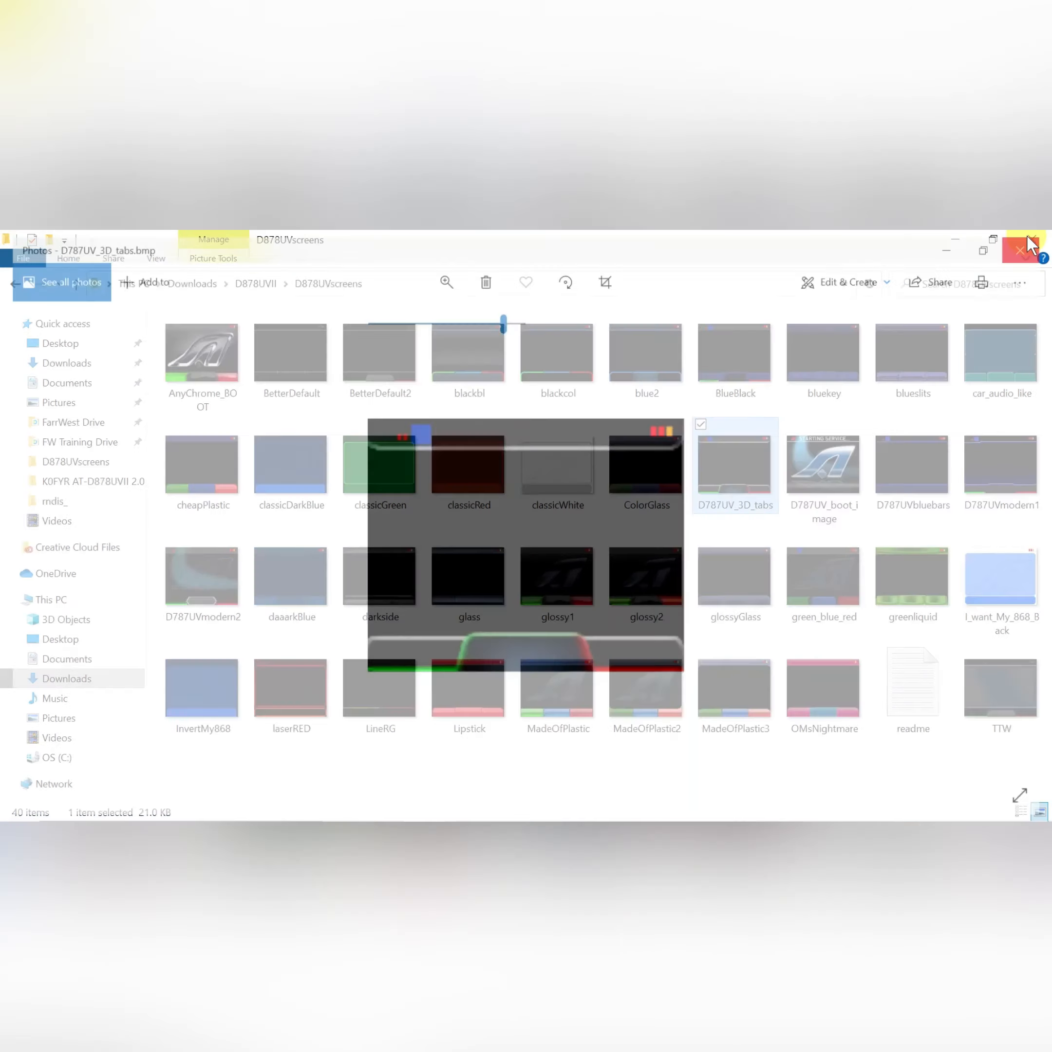
{"action": "left_click", "coordinate": [1036, 246]}
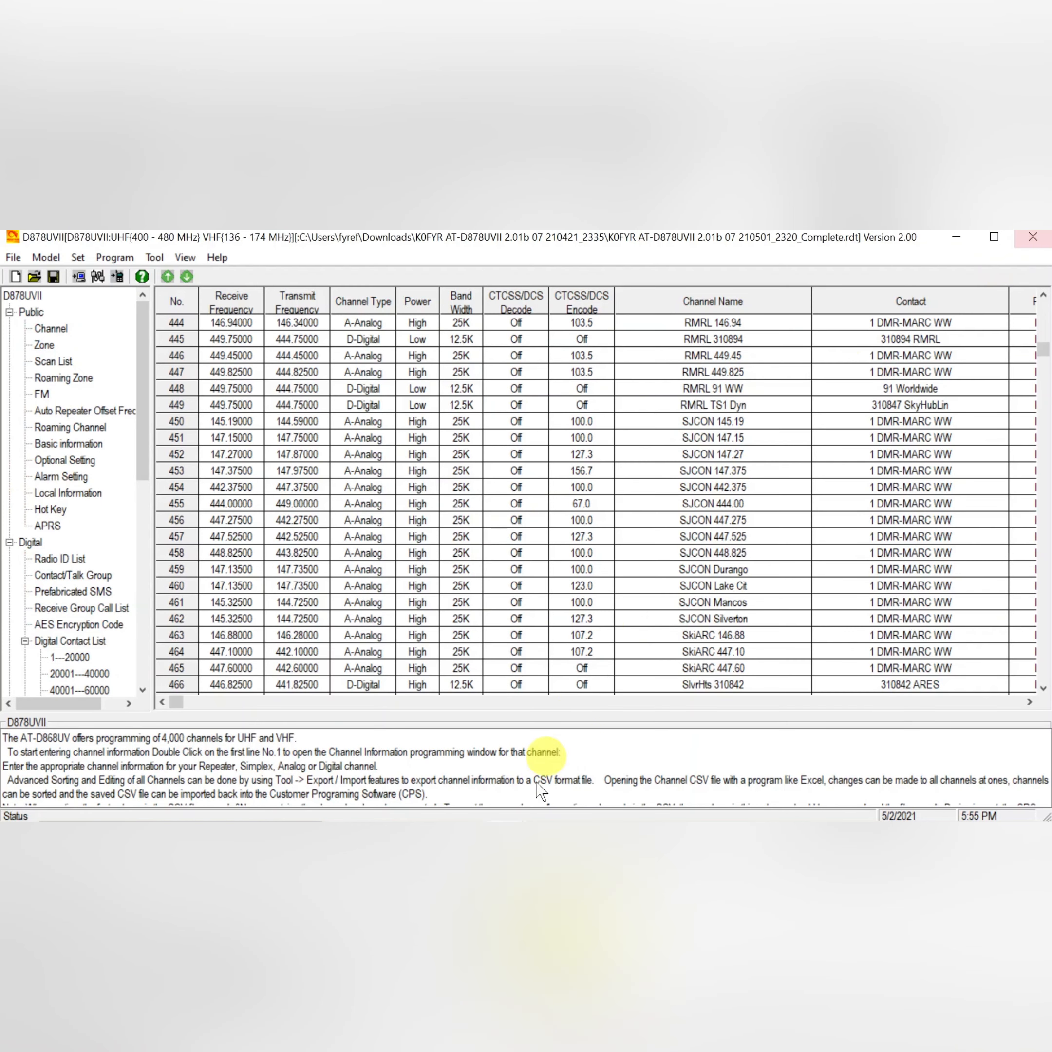
Open the Annex Function Setting options to review the GPS, Bluetooth and APRS switches, then close it.
{"action": "left_click", "coordinate": [155, 257]}
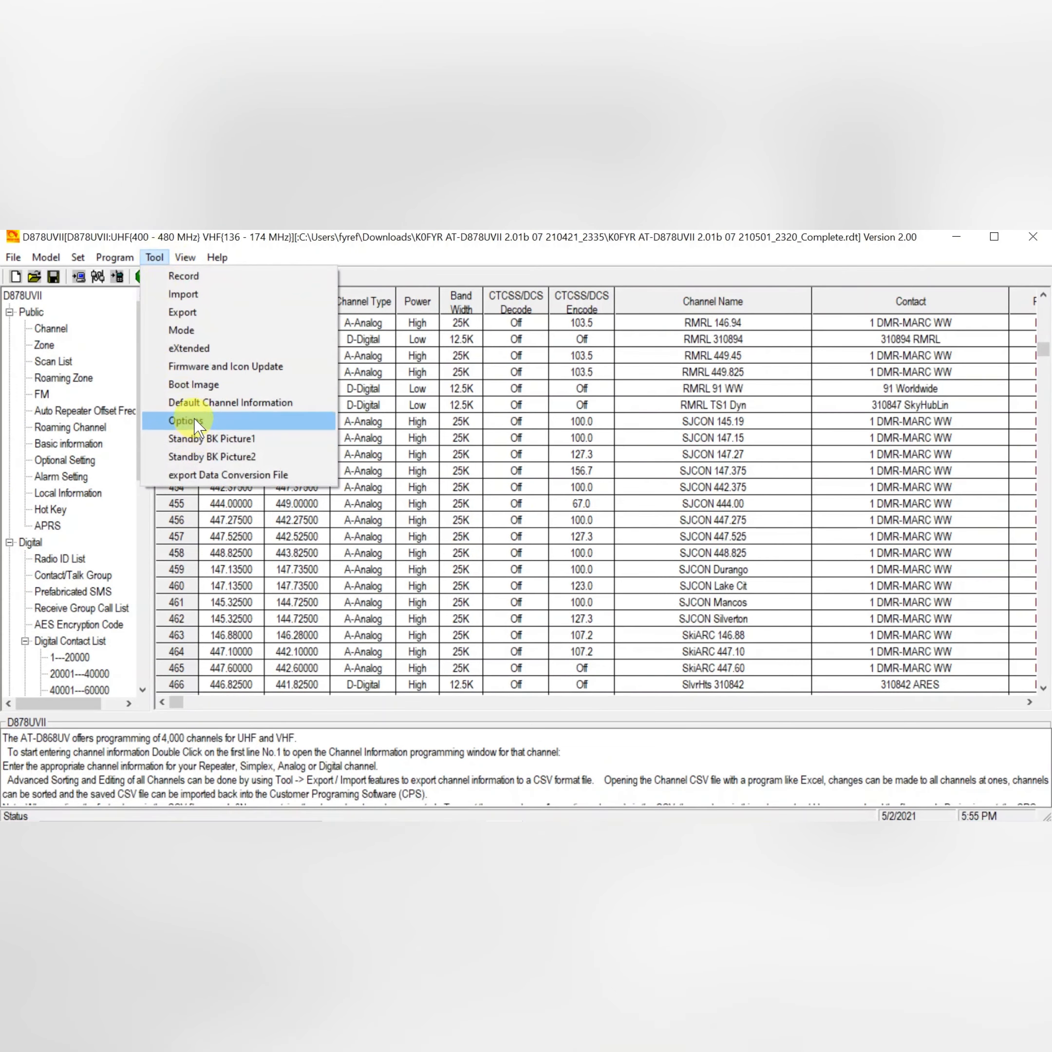
{"action": "left_click", "coordinate": [196, 421]}
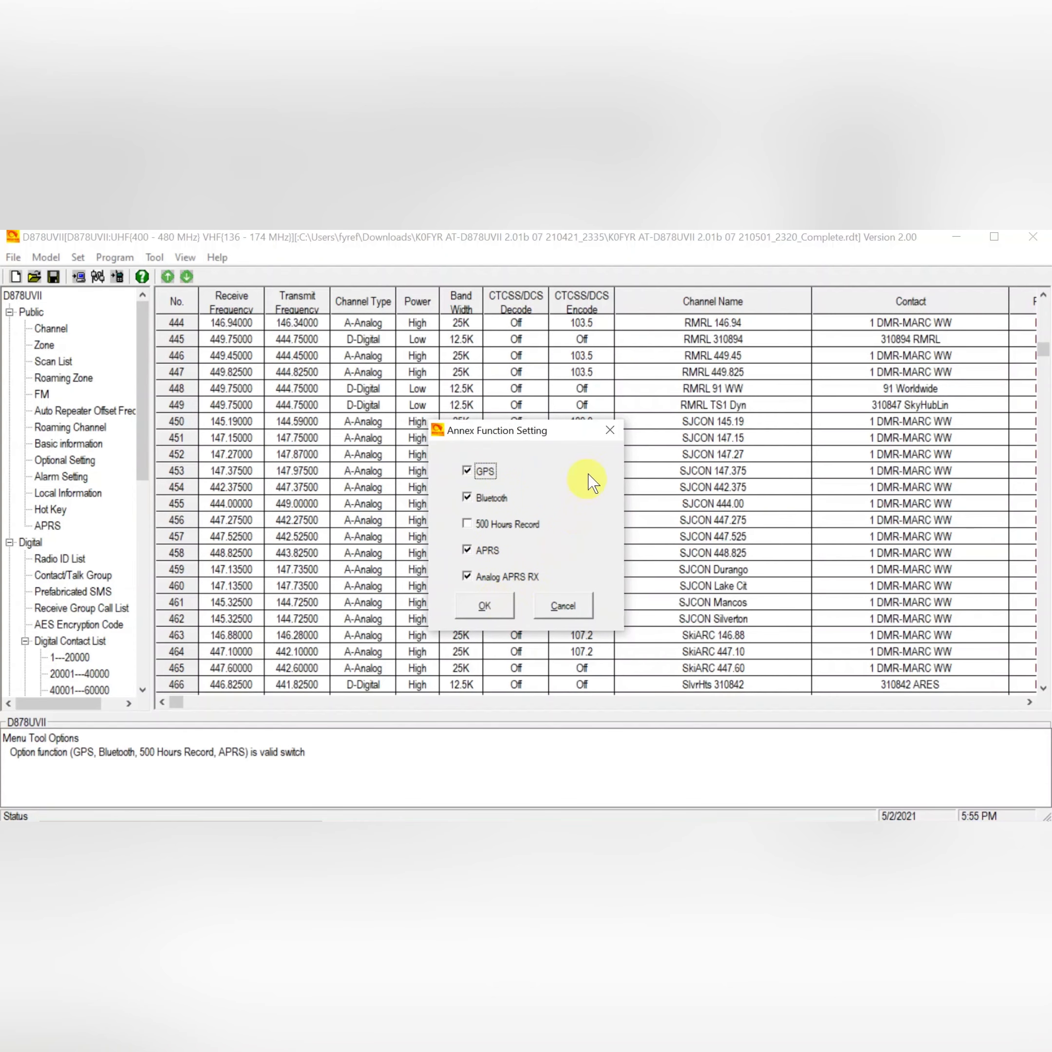
{"action": "left_click", "coordinate": [608, 434]}
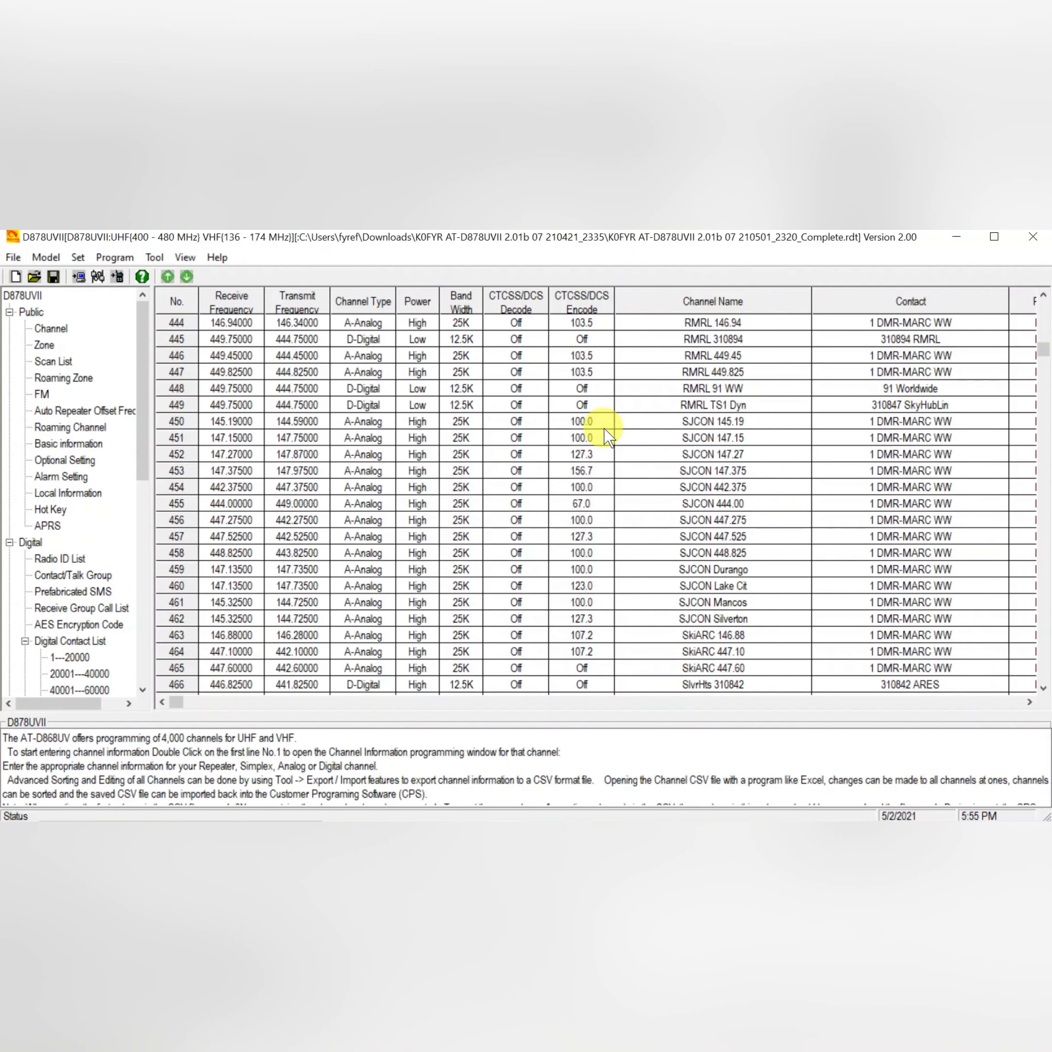
Open the Optional Setting dialog for the radio.
{"action": "double_click", "coordinate": [78, 461]}
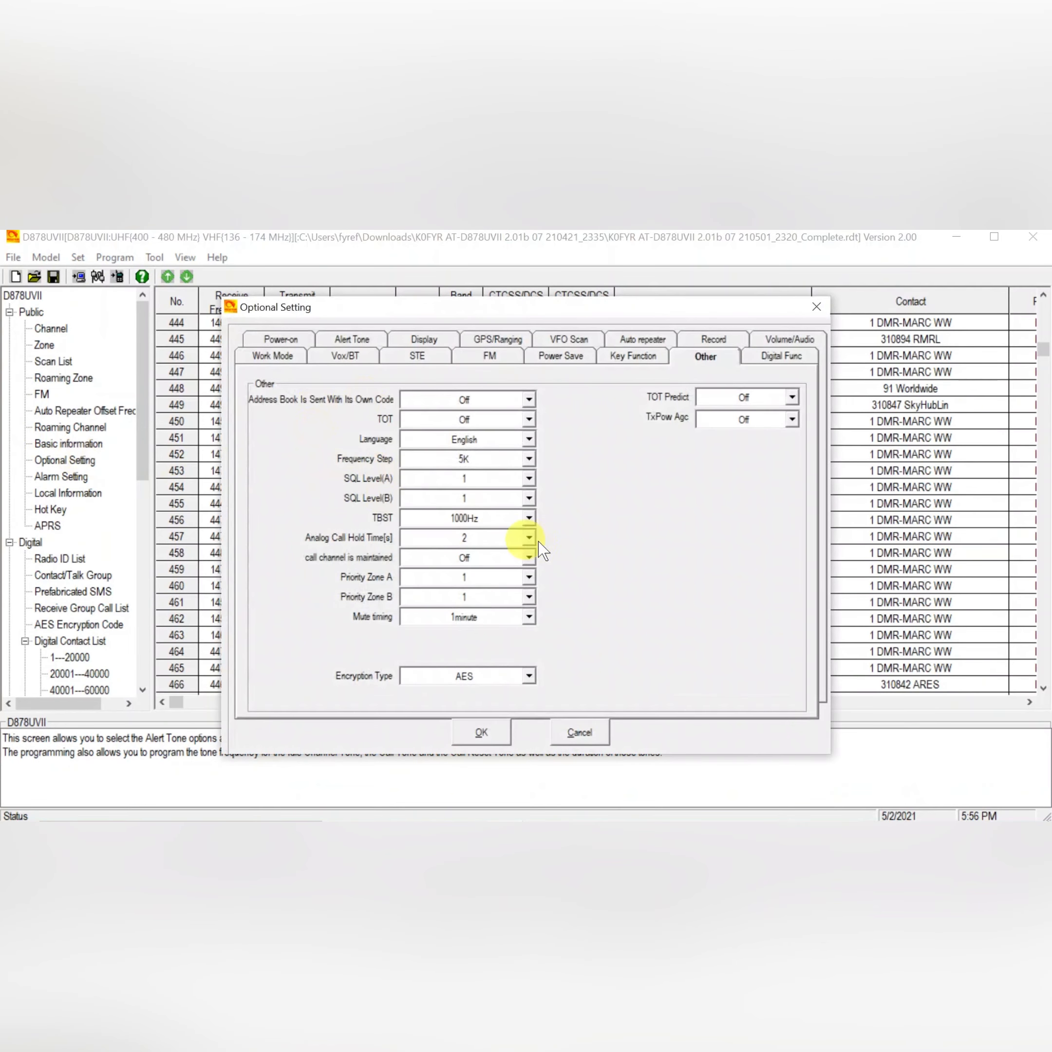
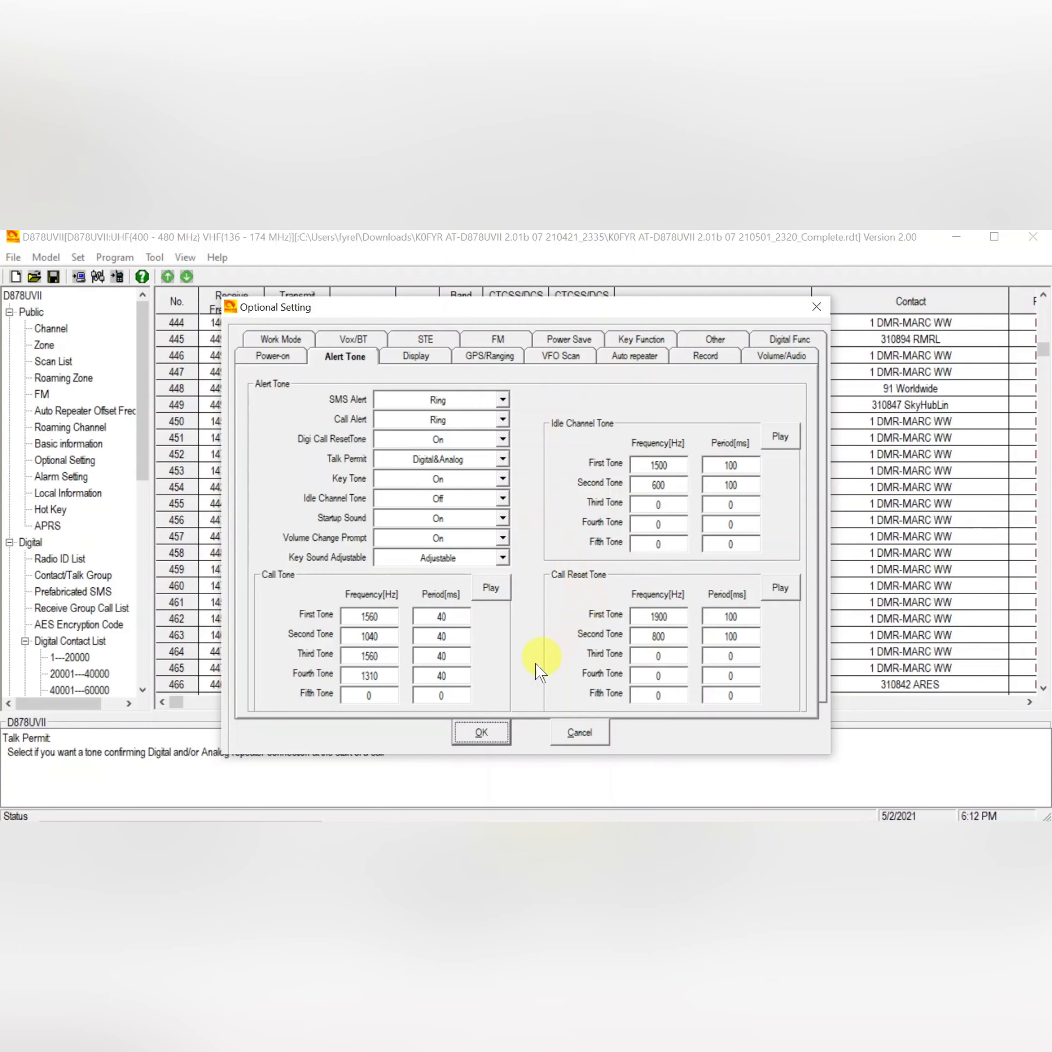
Close the Optional Setting dialog unchanged, then open the communication port setting and confirm it.
{"action": "left_click", "coordinate": [589, 736]}
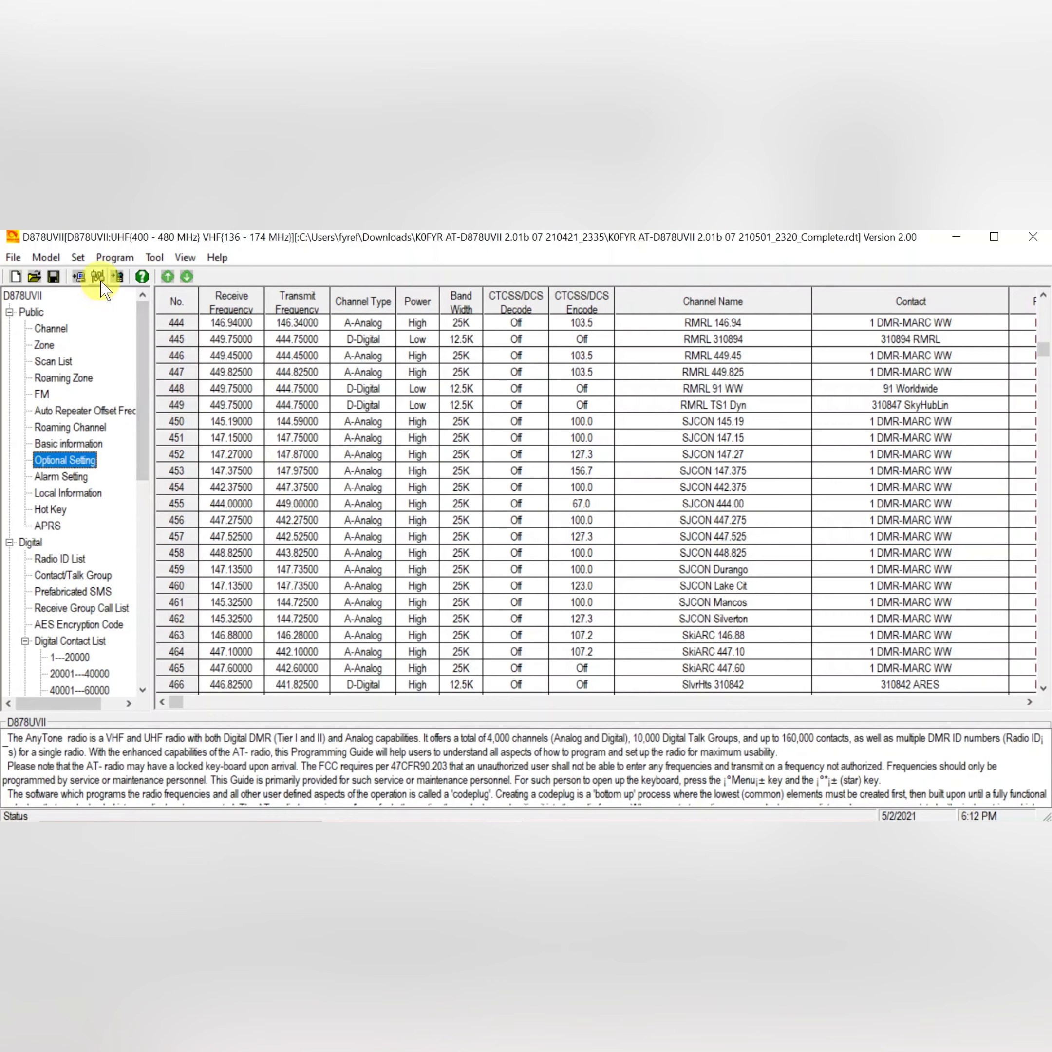
{"action": "left_click", "coordinate": [115, 276]}
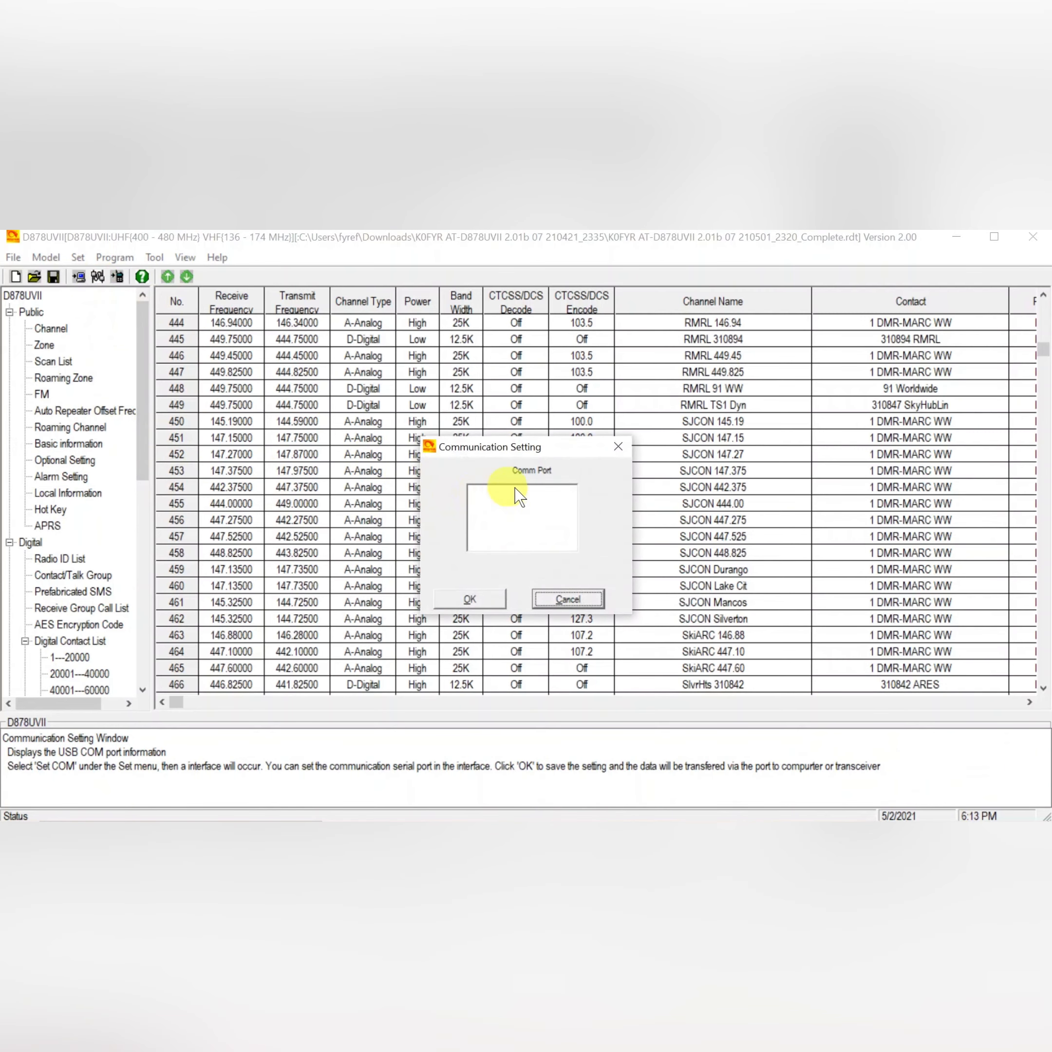
{"action": "left_click", "coordinate": [467, 600]}
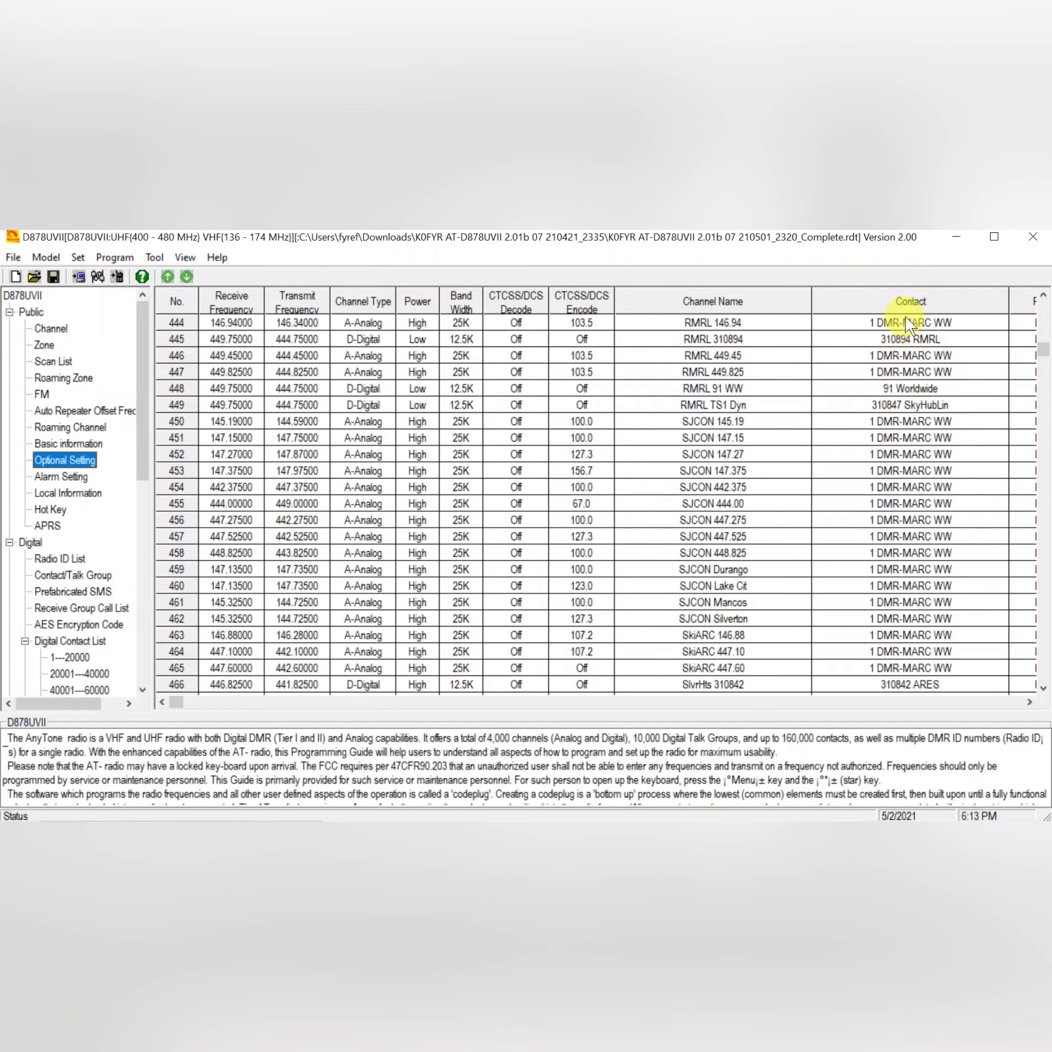
Browse the channel list, then open the Contact/Talk Group list, scroll to its top and select the first talk group.
{"action": "left_click", "coordinate": [1044, 386]}
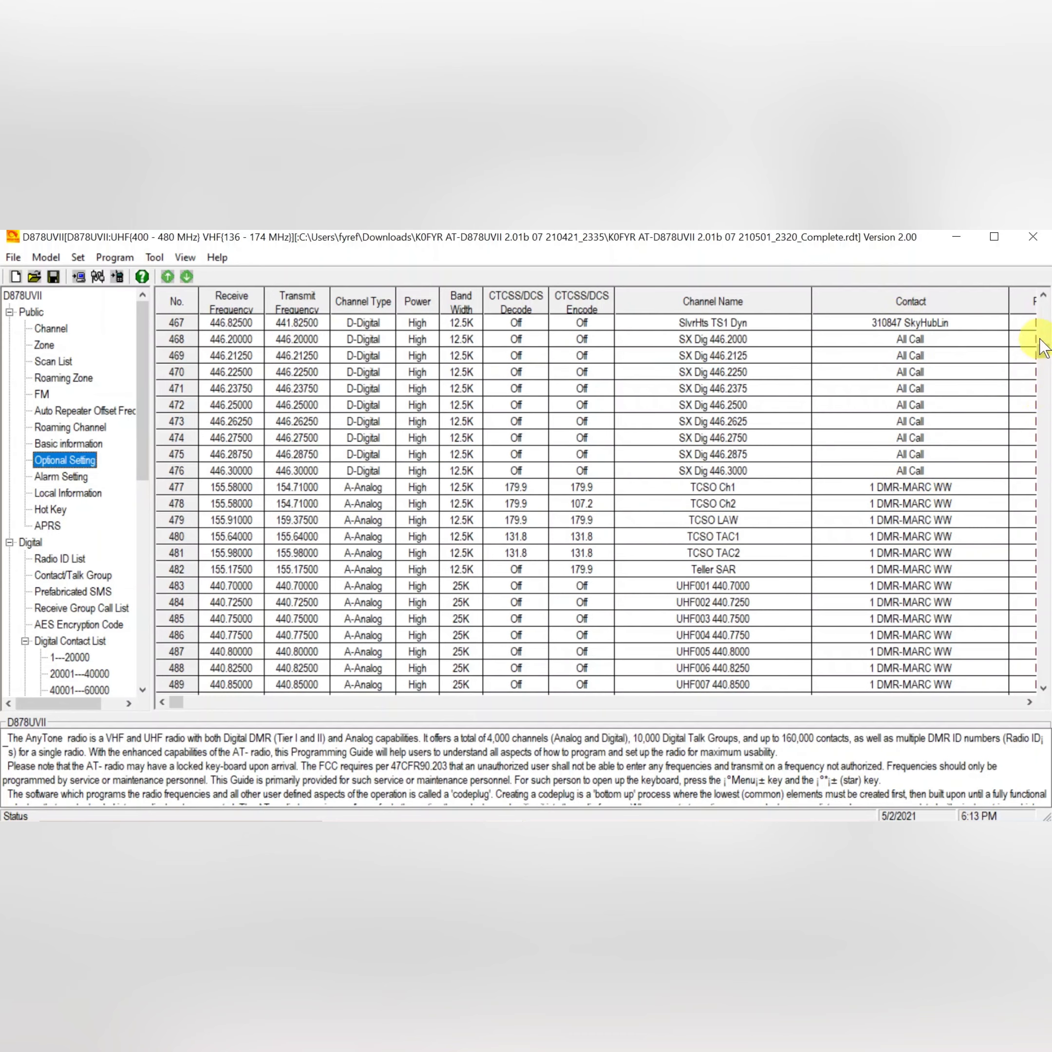
{"action": "left_click", "coordinate": [1044, 298]}
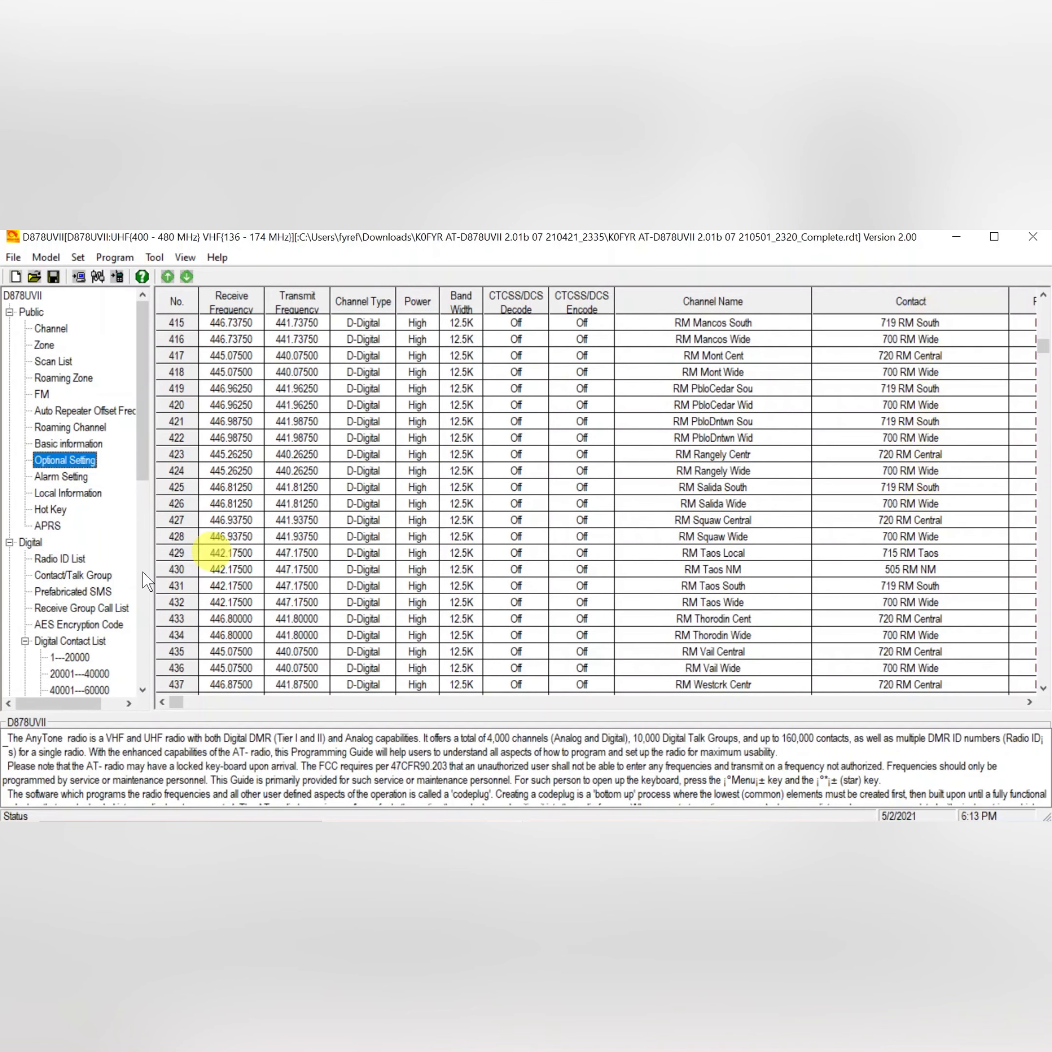
{"action": "left_click", "coordinate": [71, 576]}
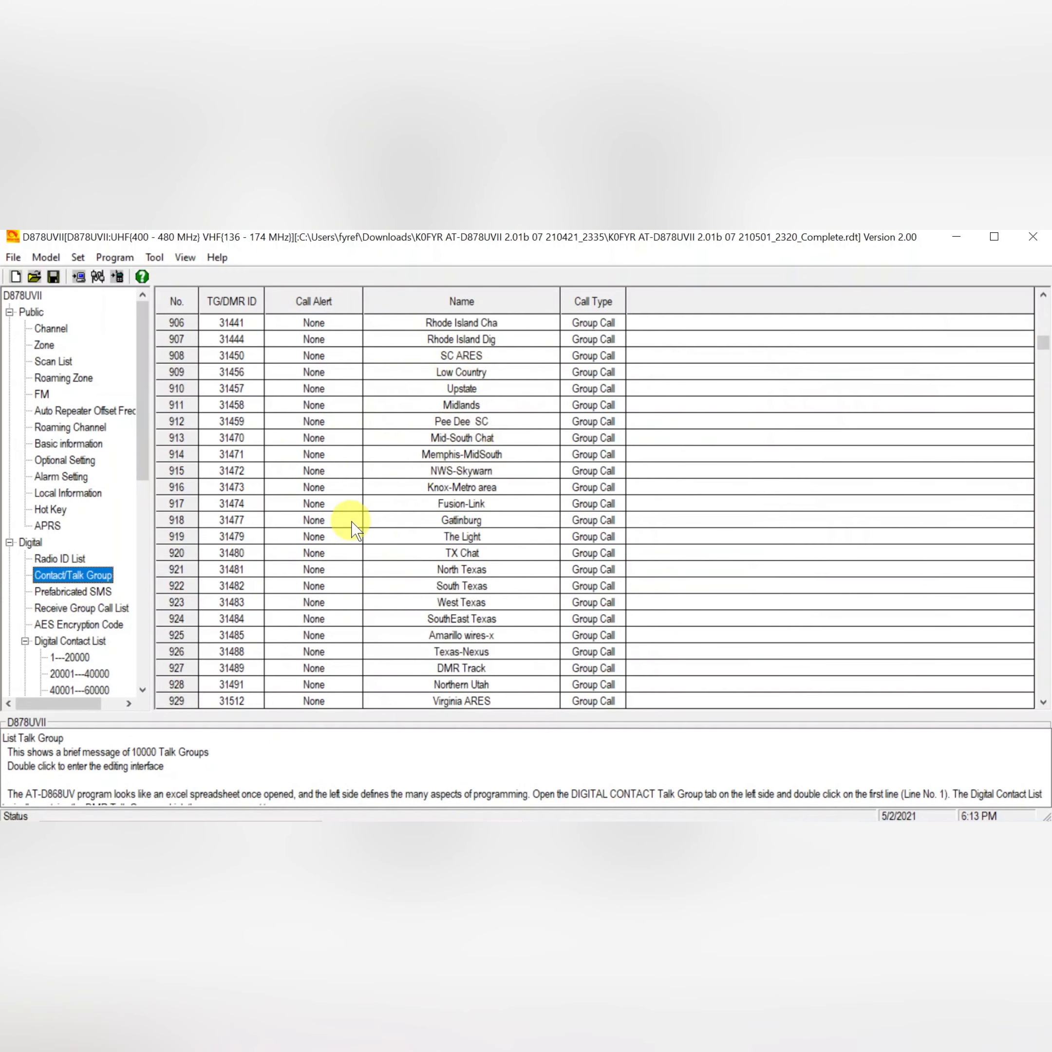
{"action": "left_click_drag", "start_coordinate": [1043, 349], "coordinate": [1042, 305]}
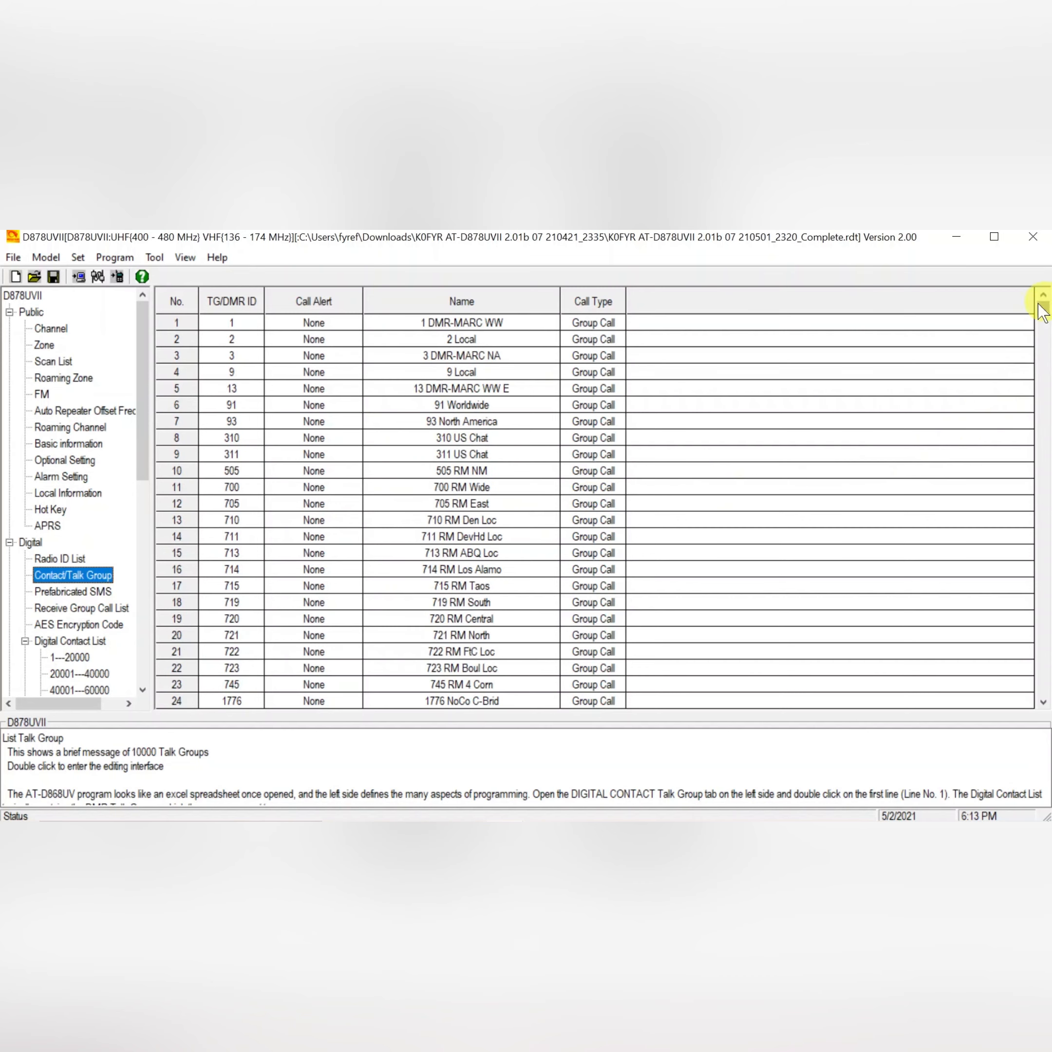
{"action": "left_click", "coordinate": [462, 323]}
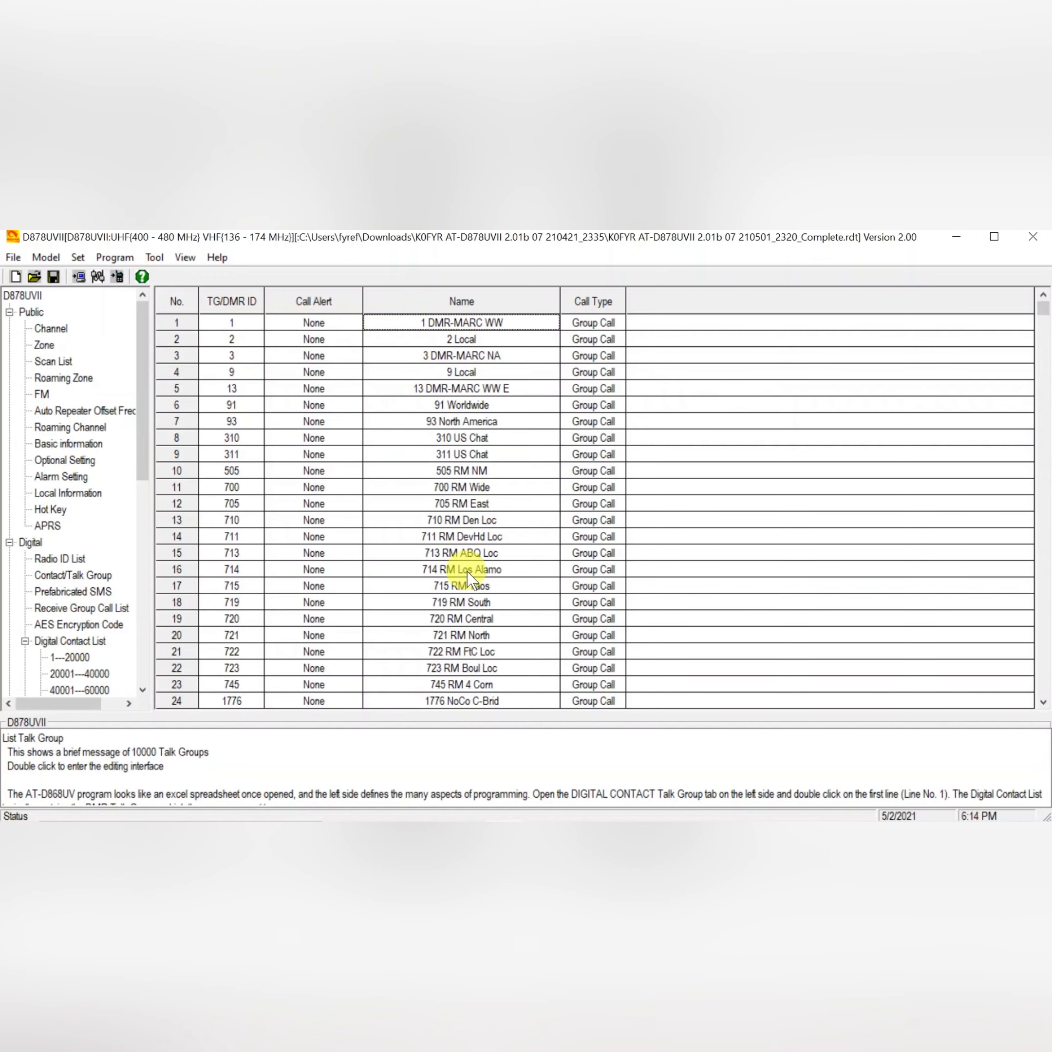
Return to the channel list, scroll up through the channels, and open the Zone list.
{"action": "left_click", "coordinate": [47, 330]}
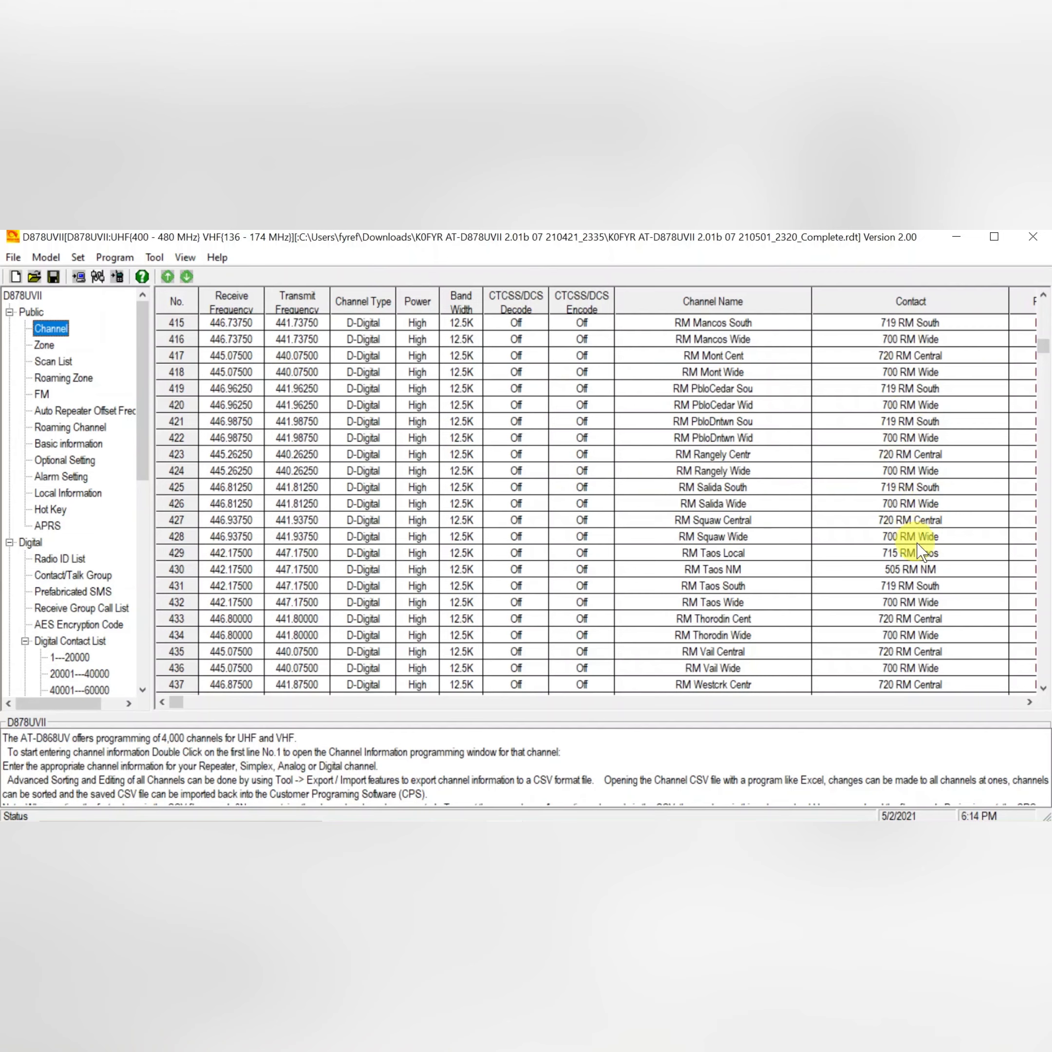
{"action": "left_click", "coordinate": [1043, 296]}
{"action": "left_click_drag", "start_coordinate": [1043, 296], "coordinate": [1044, 296]}
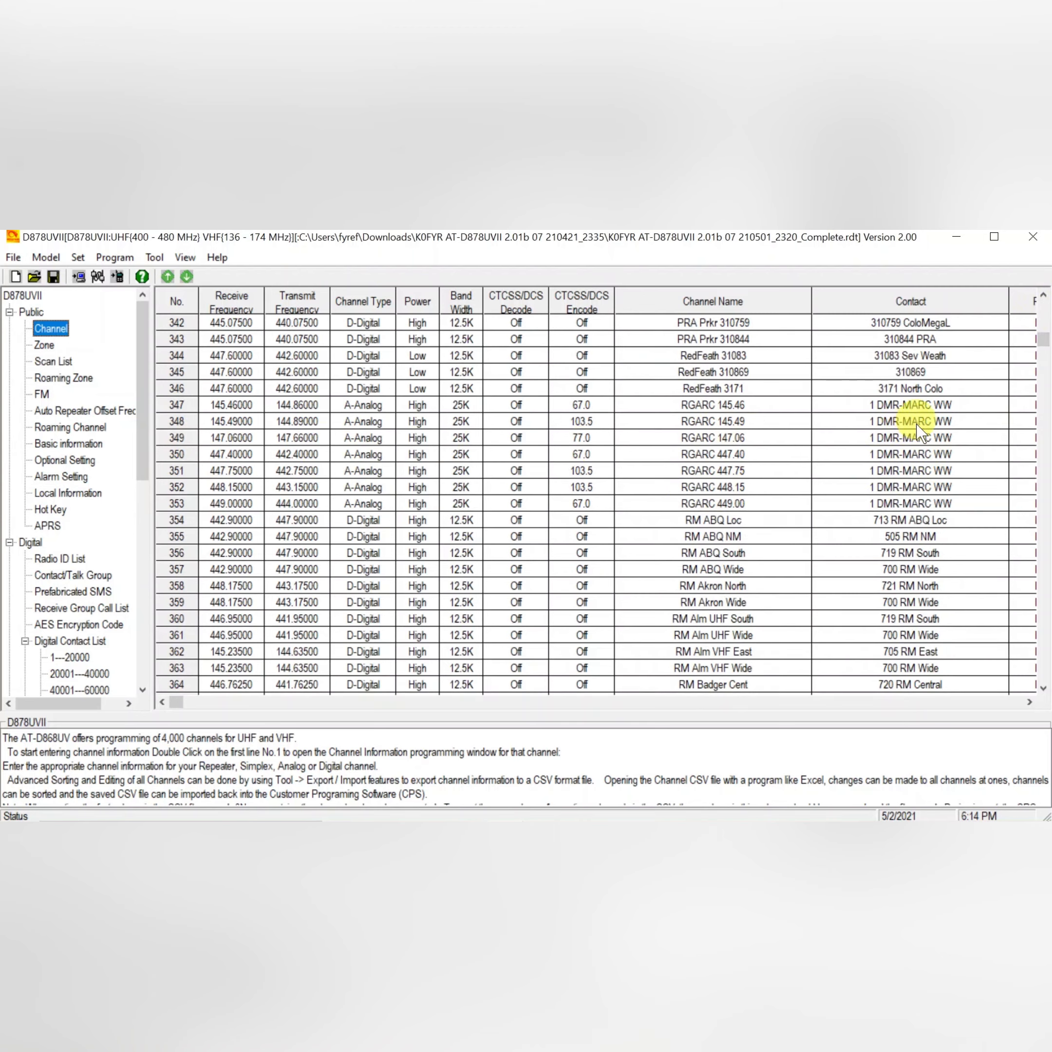
{"action": "left_click", "coordinate": [1043, 296]}
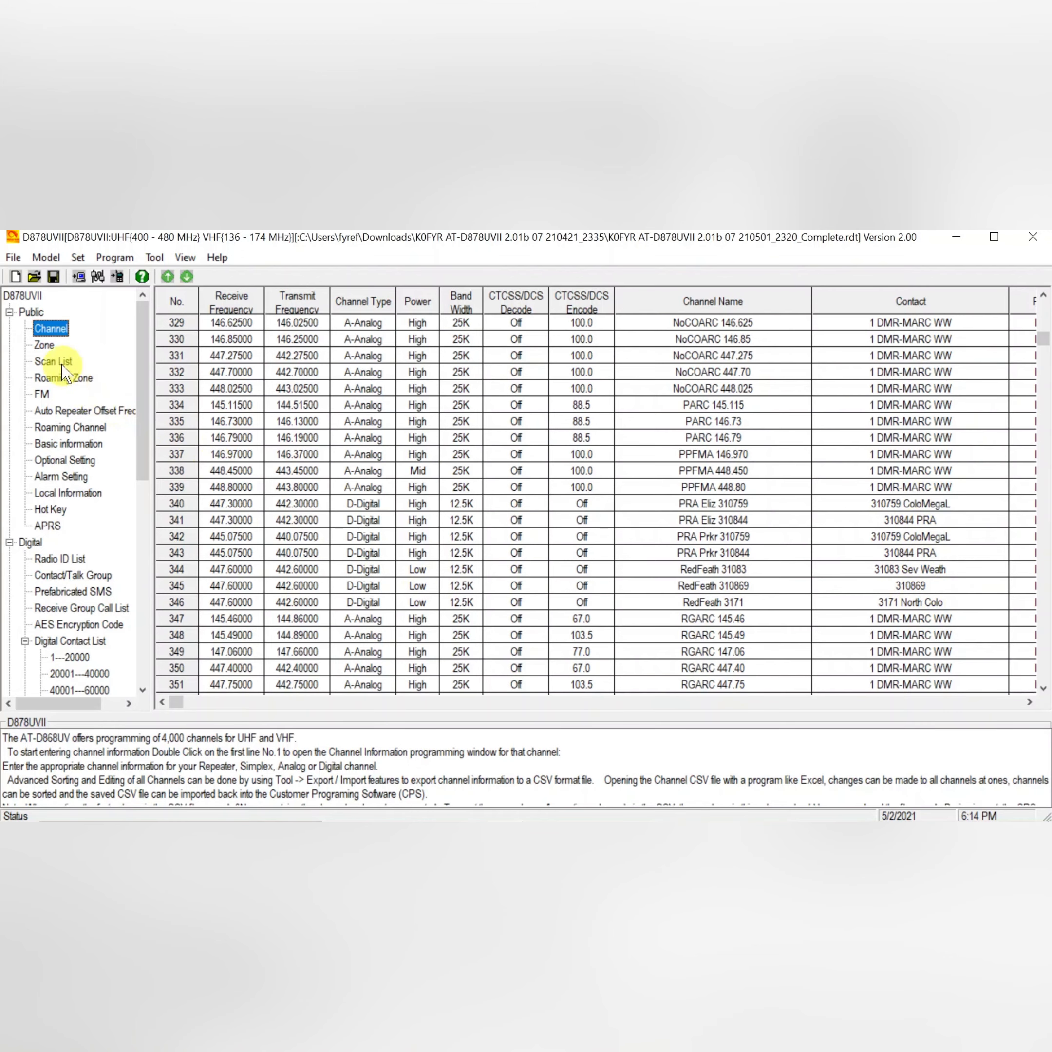
{"action": "left_click", "coordinate": [44, 345]}
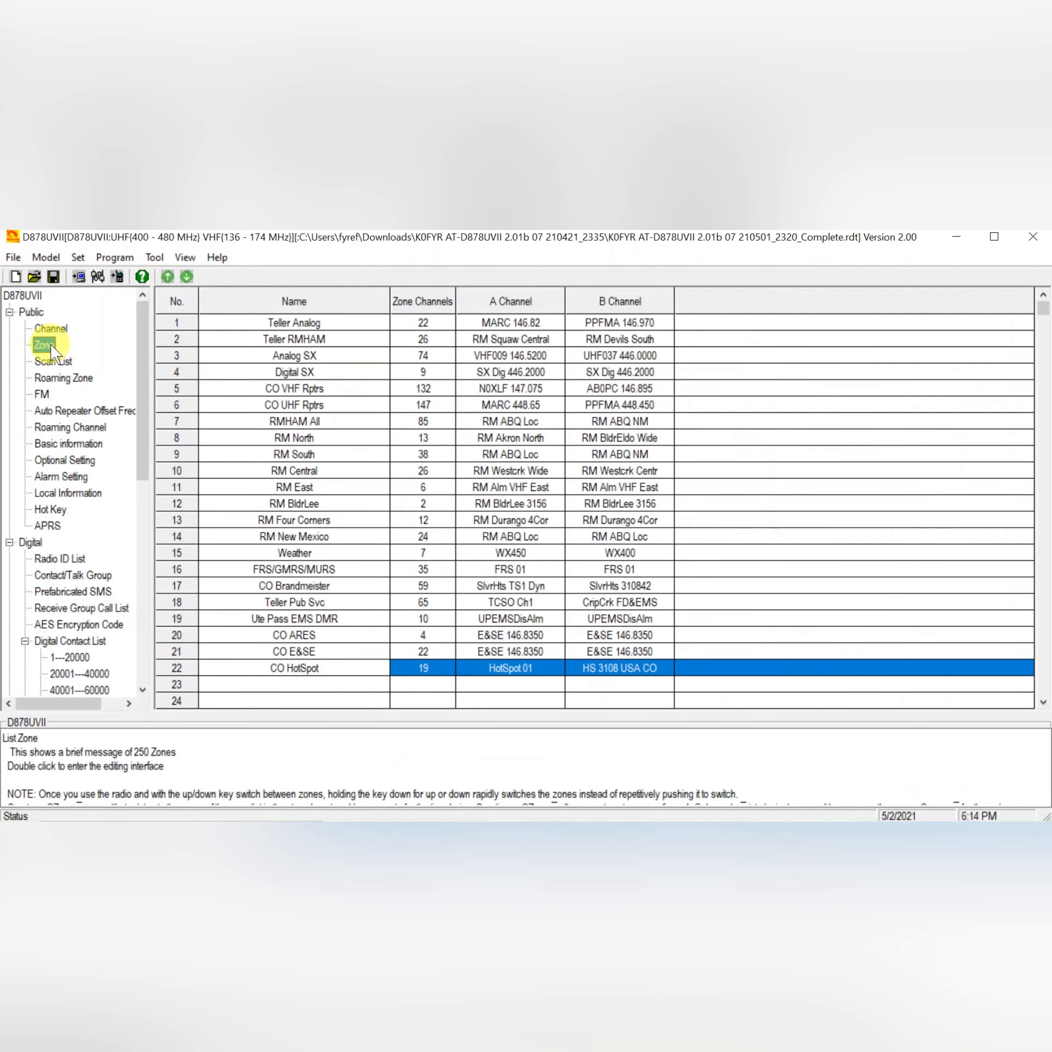
Minimize the CPS and open the Talkgroups BrandMeister Addition CSV from the desktop, widening its Name column.
{"action": "left_click", "coordinate": [957, 237]}
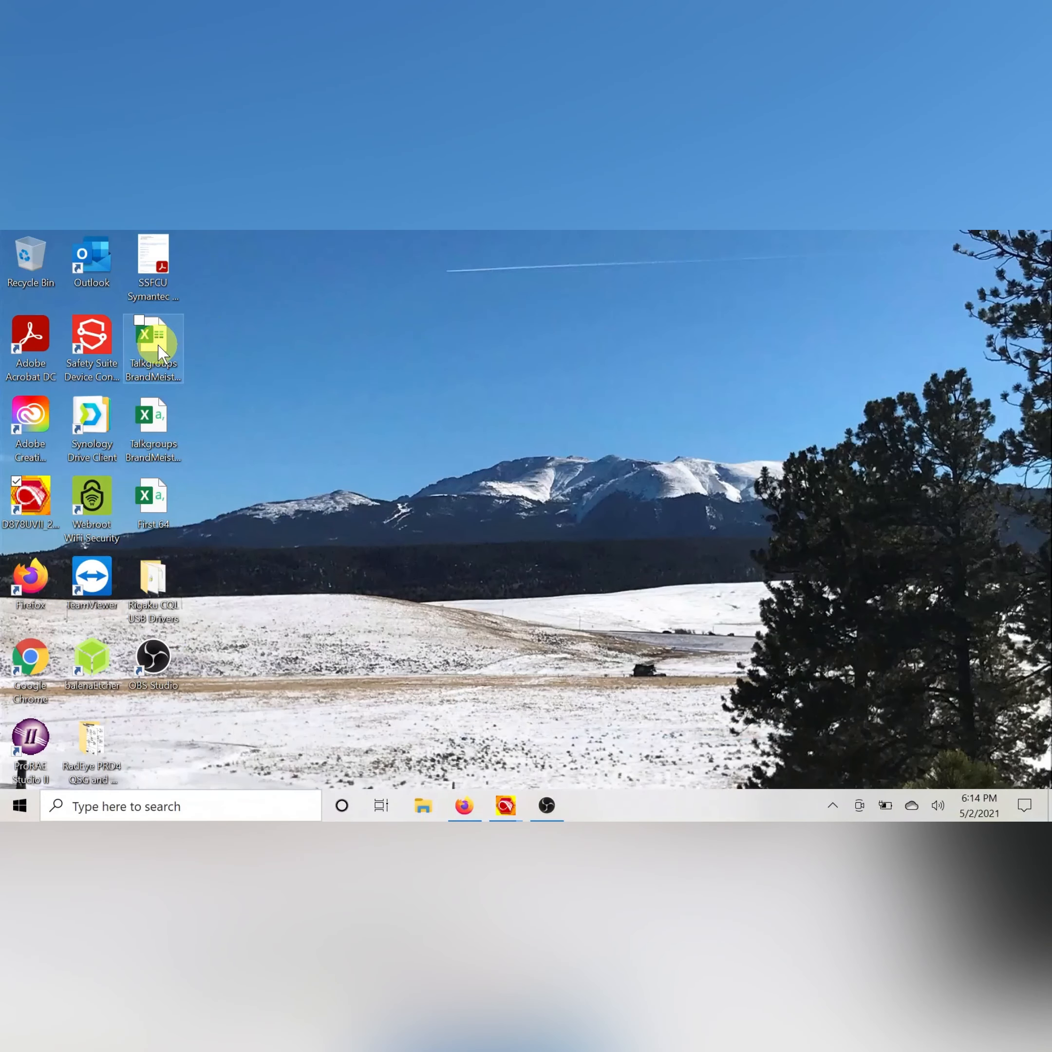
{"action": "double_click", "coordinate": [157, 412]}
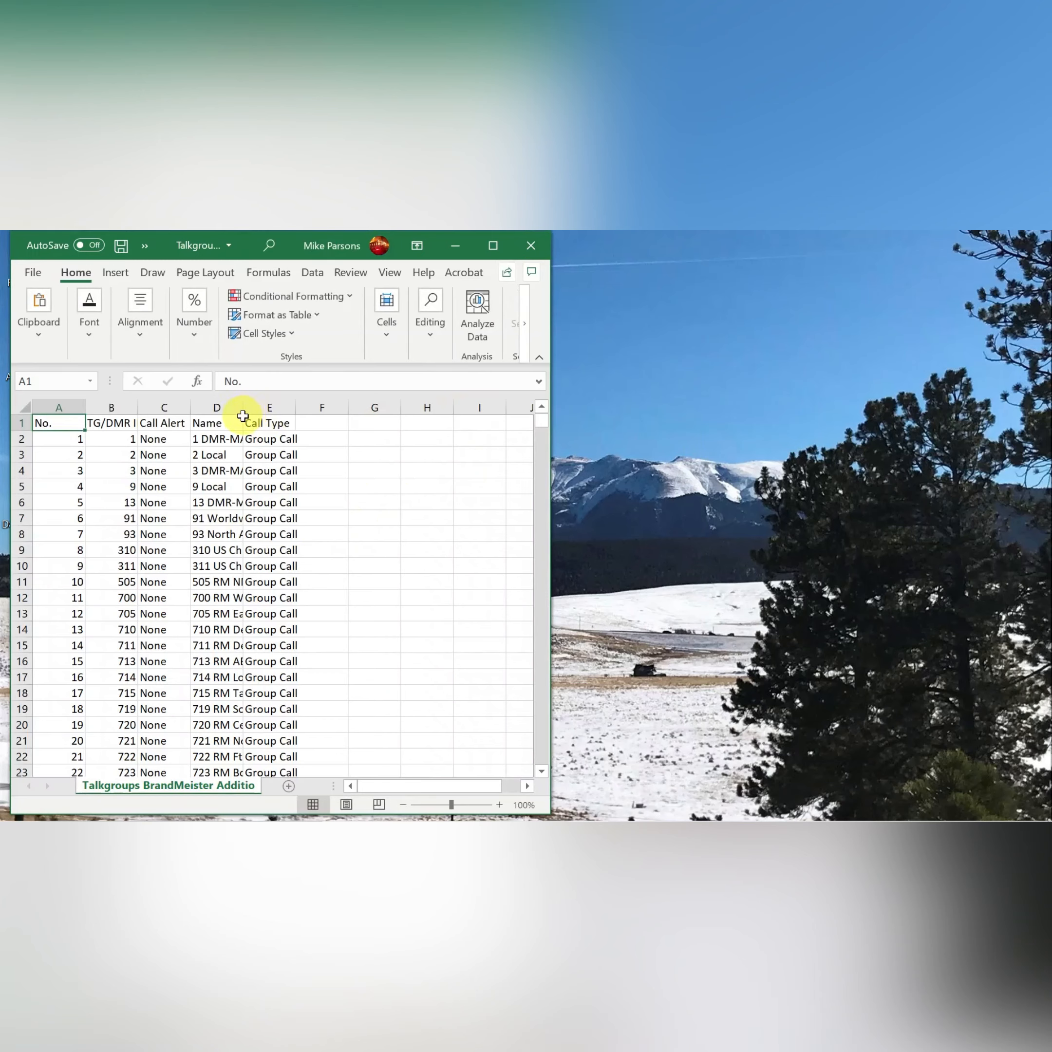
{"action": "double_click", "coordinate": [243, 412]}
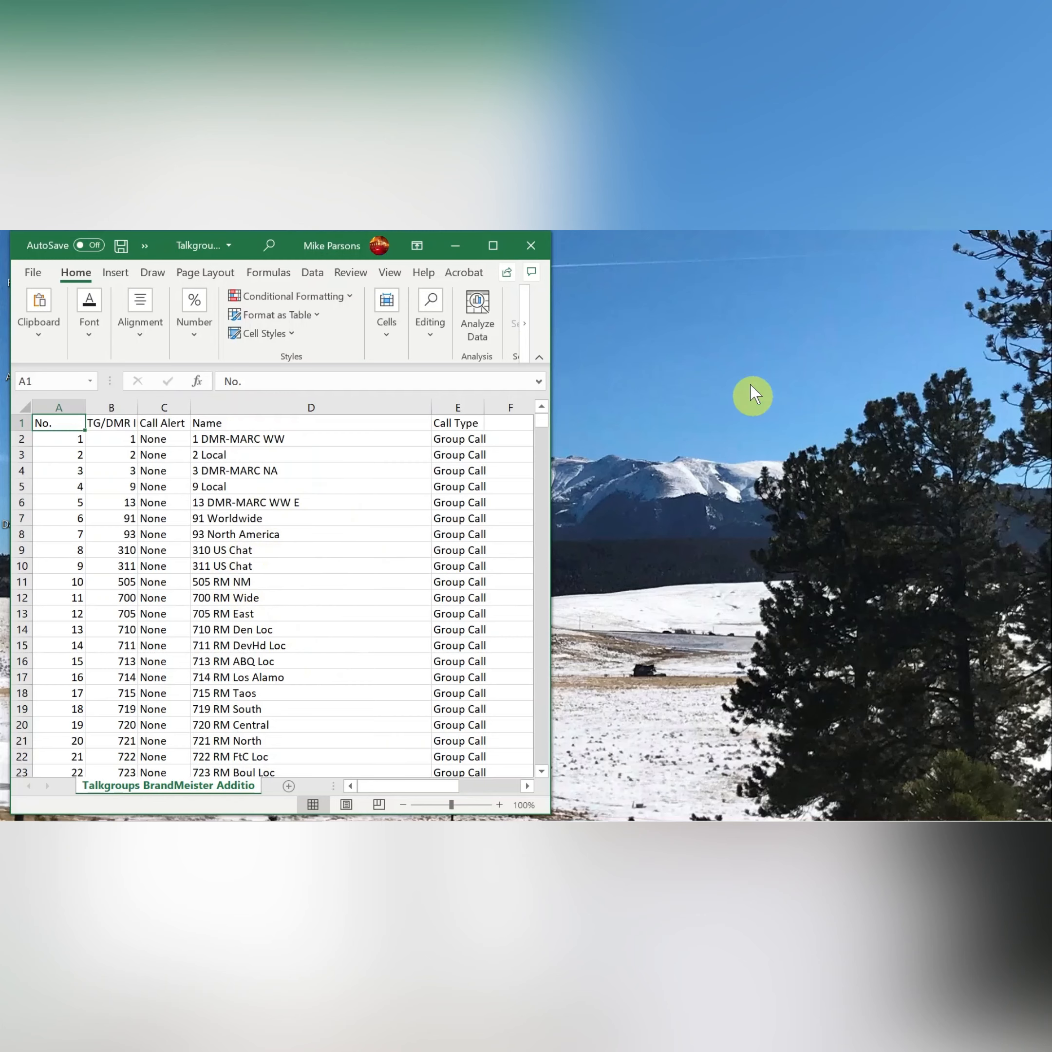
Close the spreadsheet without saving and switch back to the CPS codeplug window.
{"action": "left_click", "coordinate": [548, 247]}
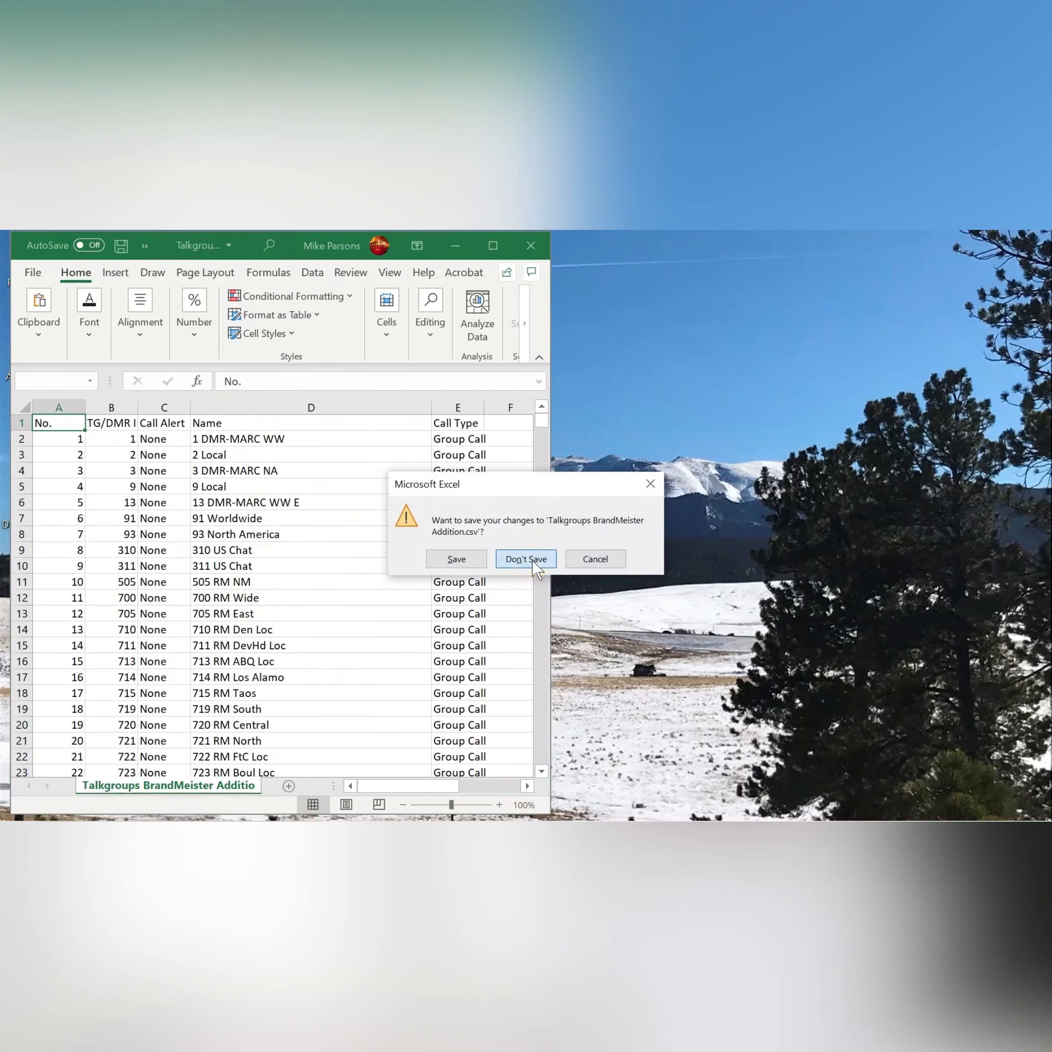
{"action": "left_click", "coordinate": [535, 567]}
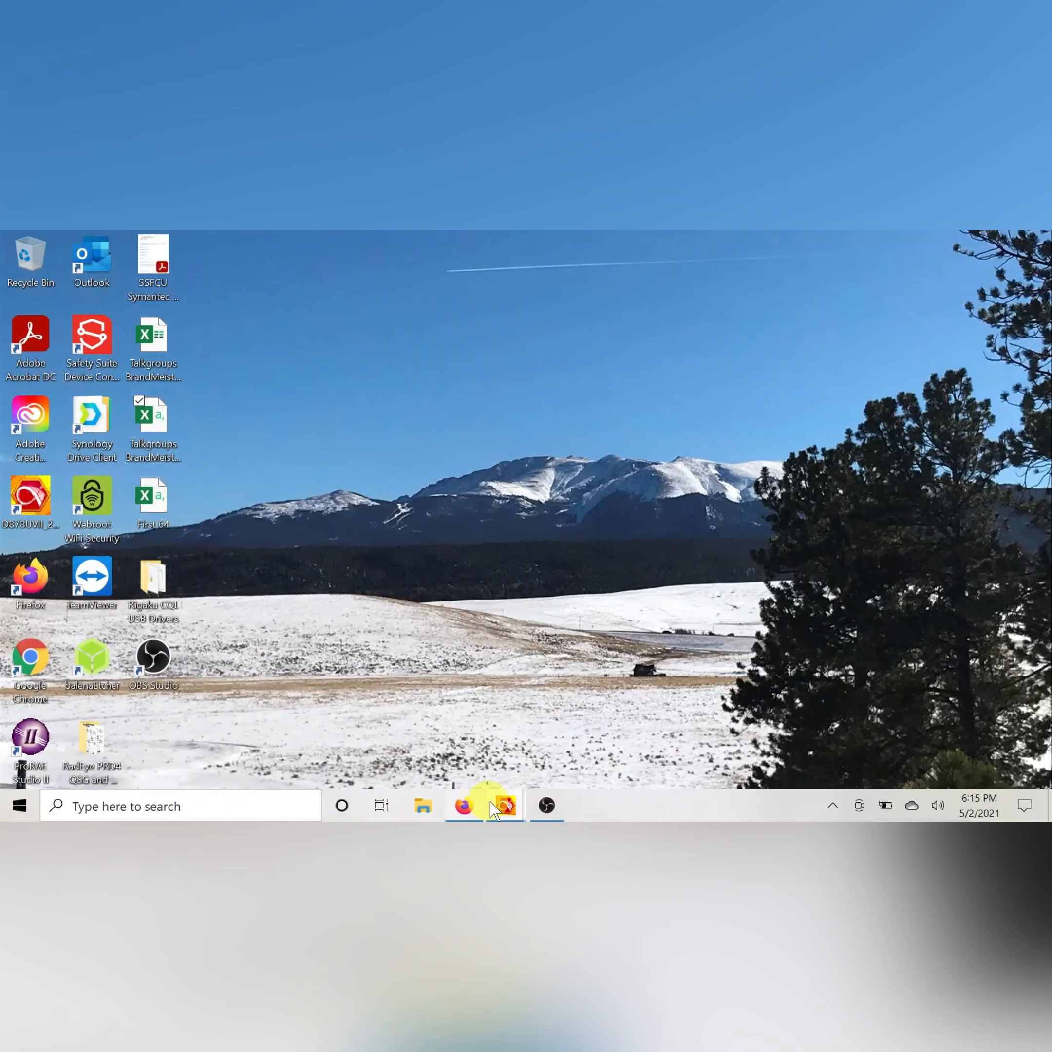
{"action": "mouse_move", "coordinate": [507, 808]}
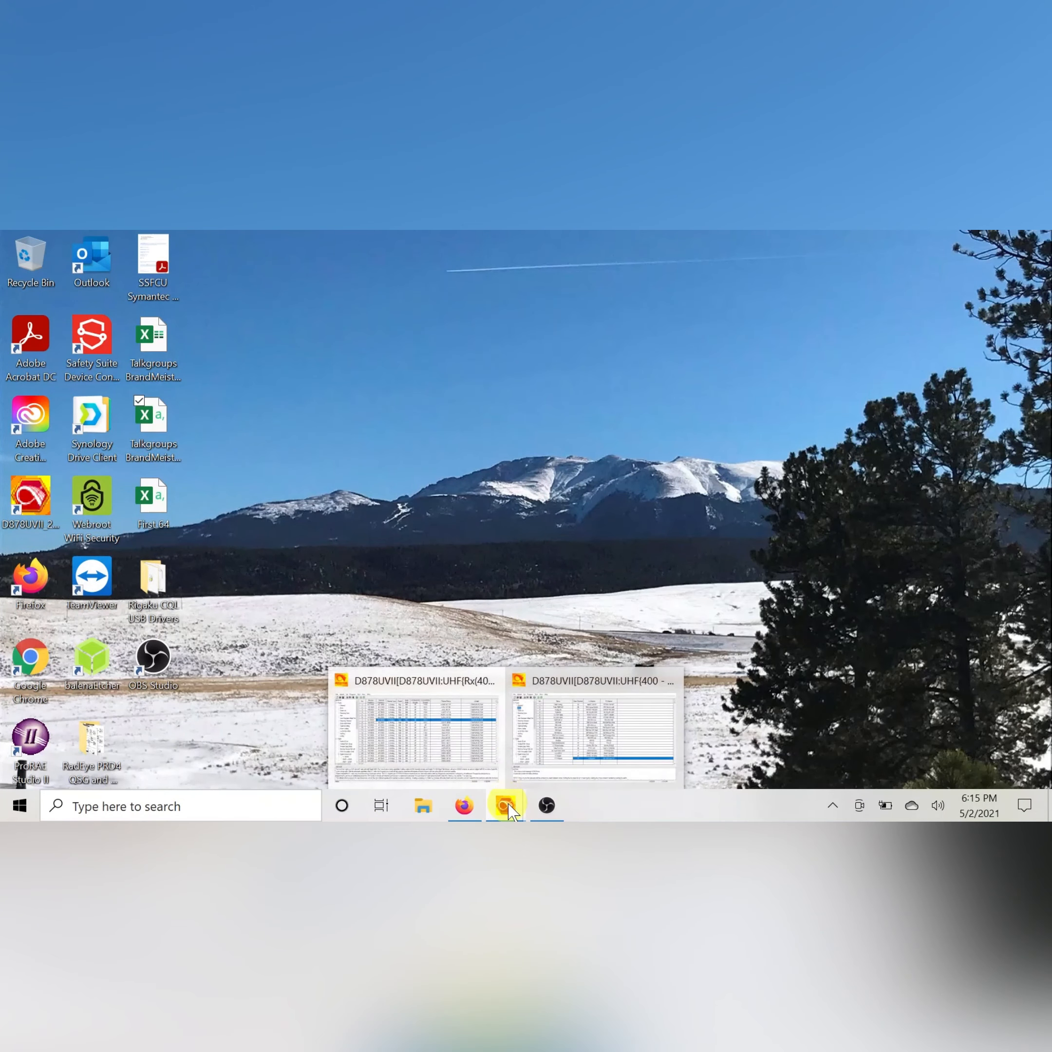
{"action": "left_click", "coordinate": [575, 688]}
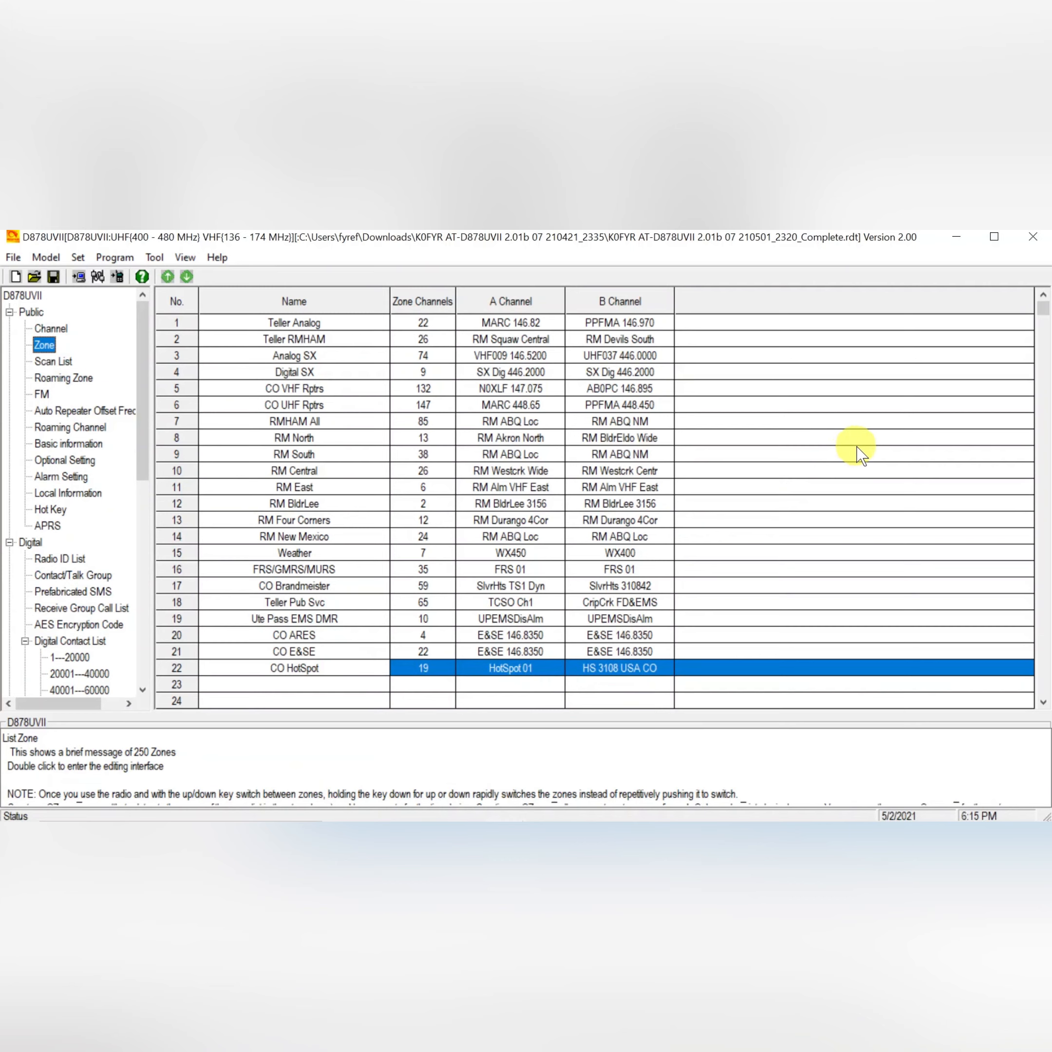